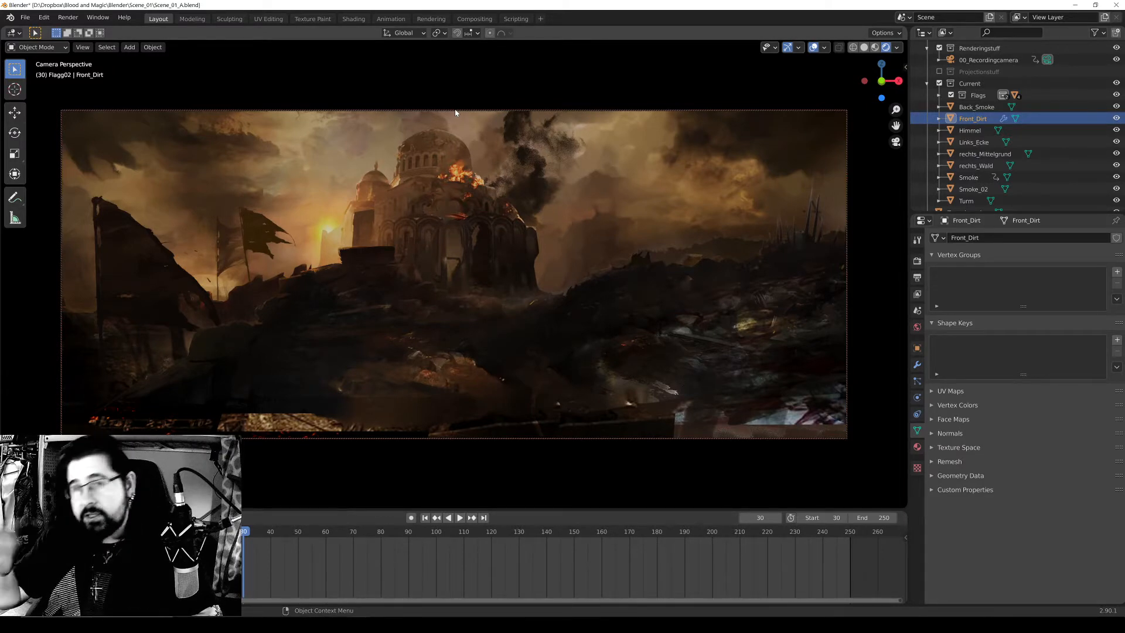
Play the animation through the camera view and return the playhead to frame 30.
key(space)
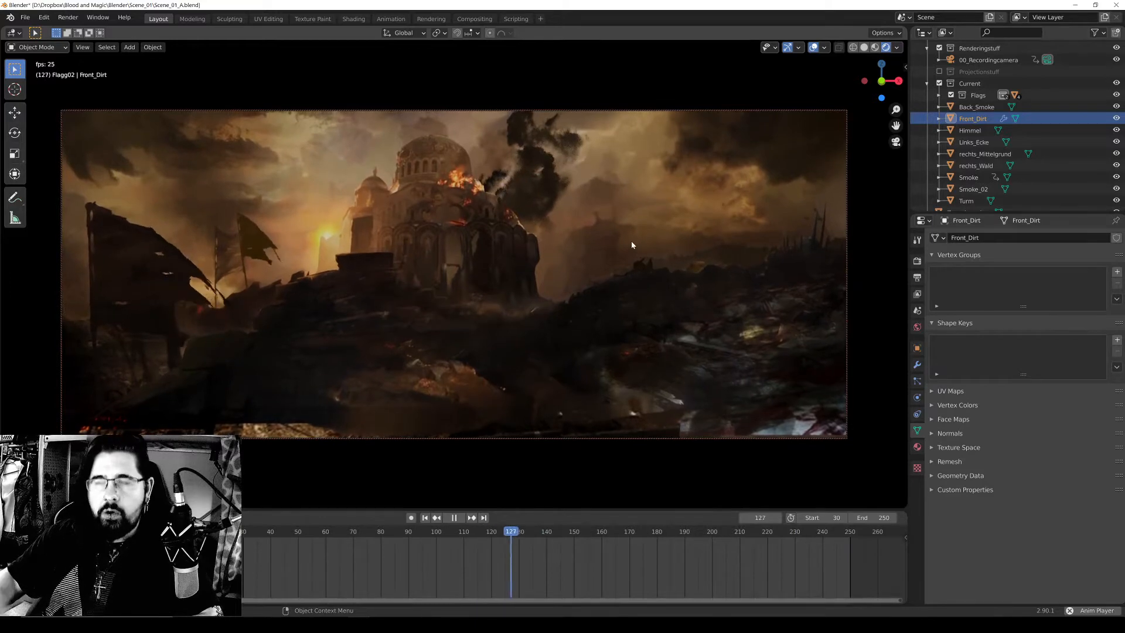
key(space)
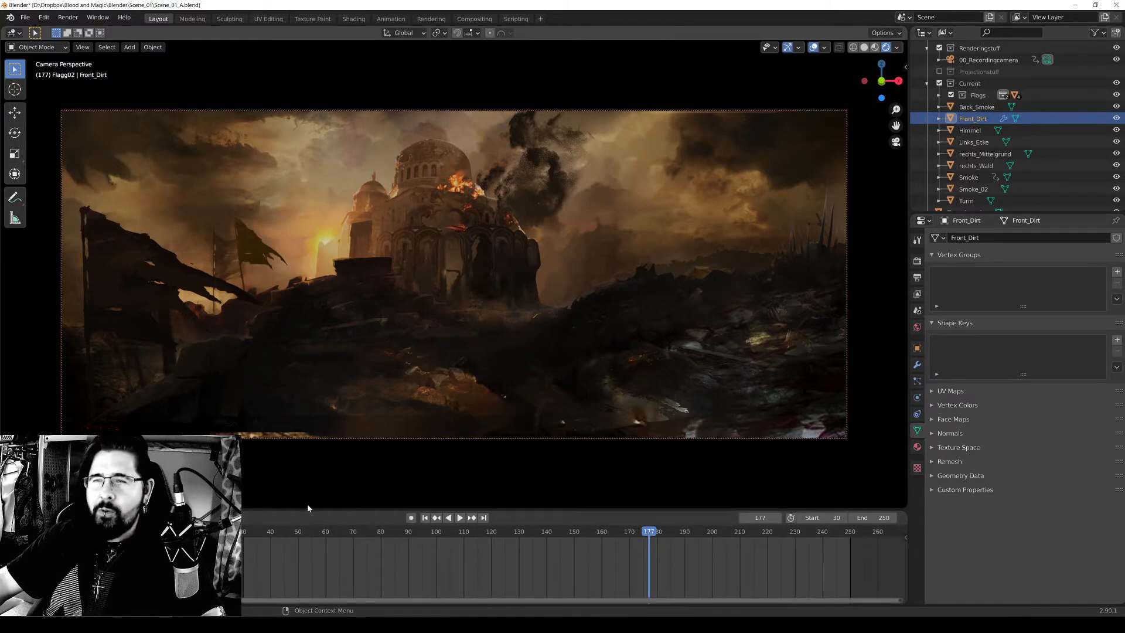
click(244, 534)
key(space)
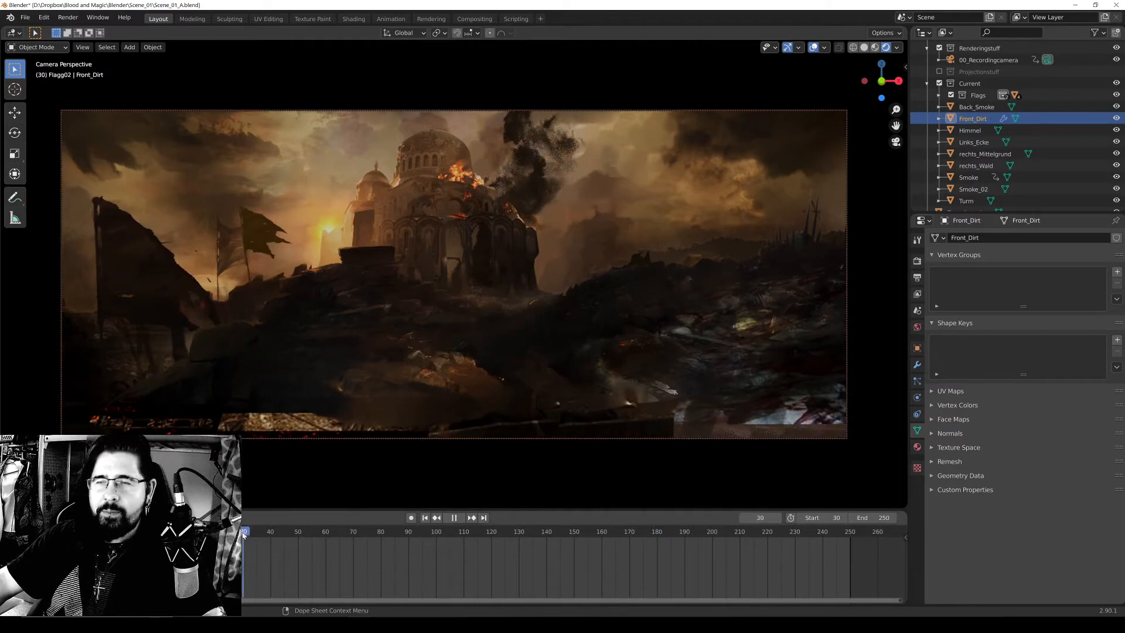
key(space)
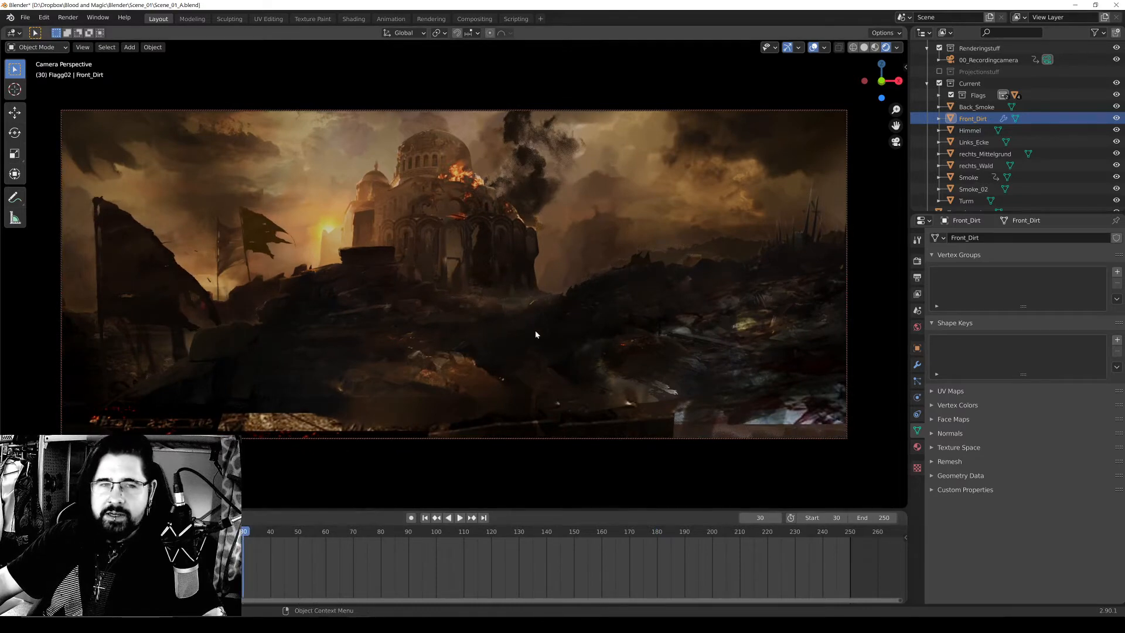
Leave the camera view and select the Back_Smoke plane in front of the tower.
click(894, 143)
scroll(498, 245, up, 4)
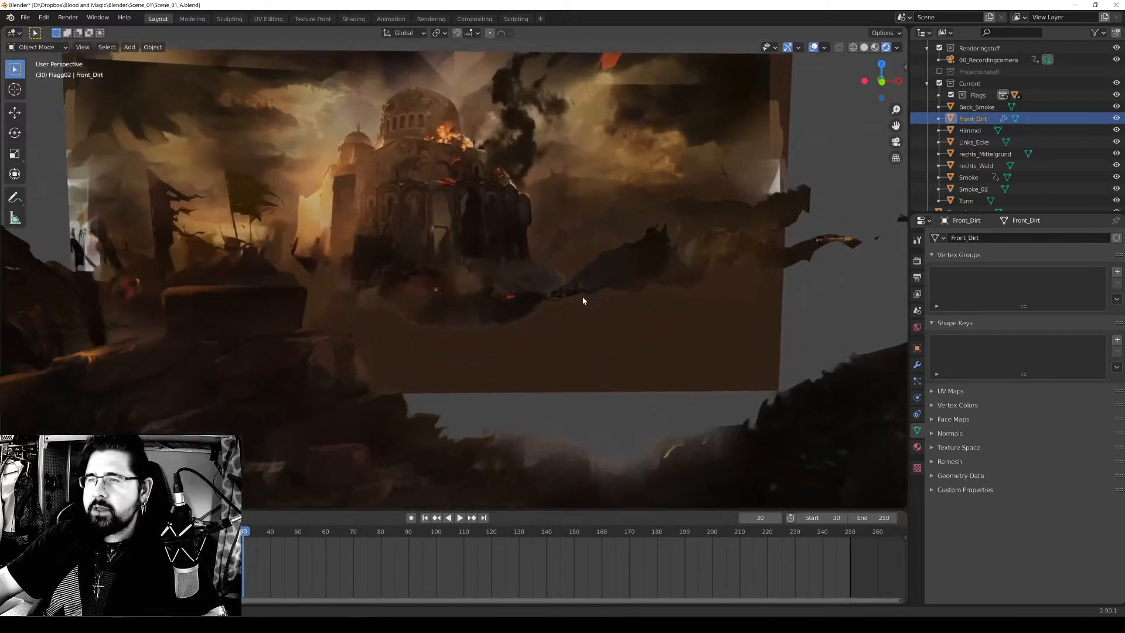
mouse_move(583, 300)
middle_down()
mouse_move(484, 346)
mouse_move(463, 261)
middle_up()
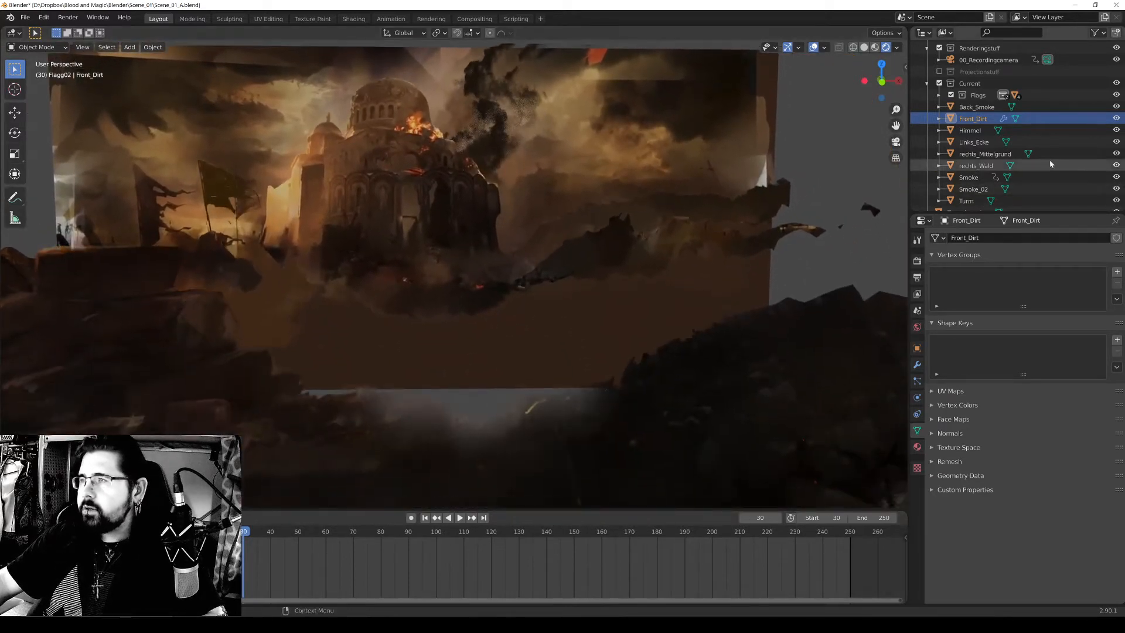
click(977, 108)
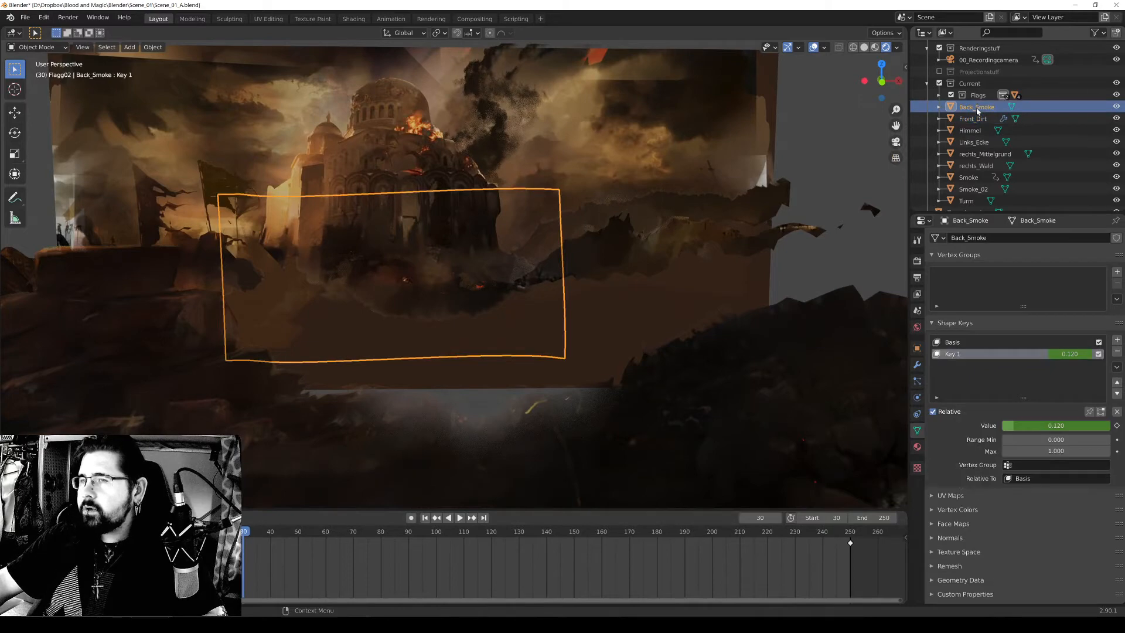
scroll(368, 255, up, 3)
shift+middle_drag(367, 254, 505, 252)
scroll(416, 269, up, 3)
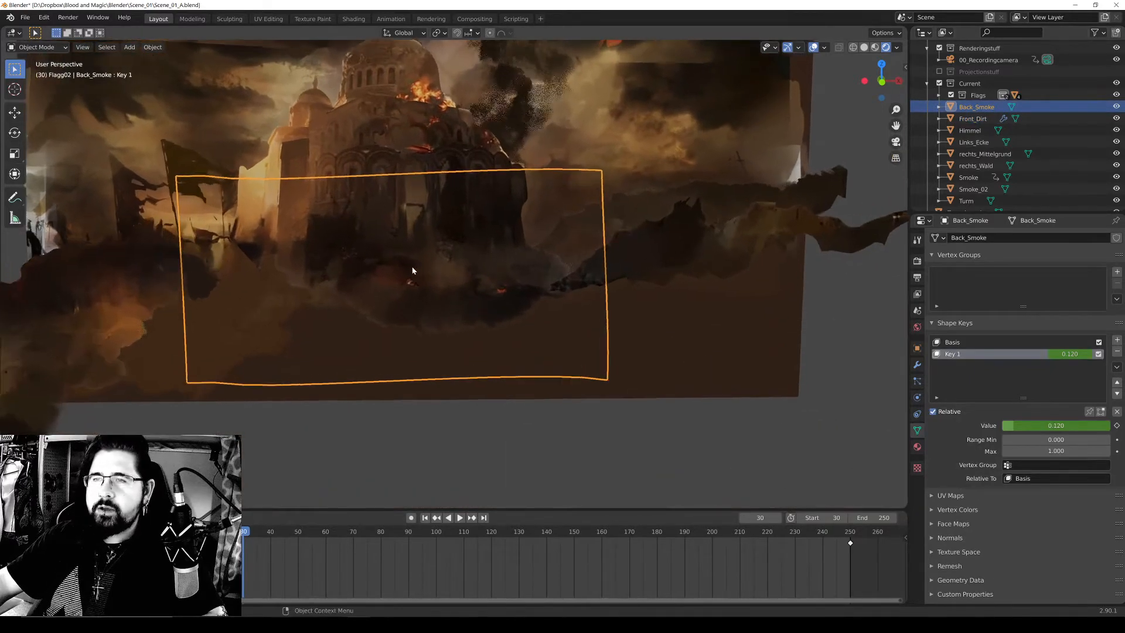
Play the animation to examine how the shape key deforms the Back_Smoke plane.
key(space)
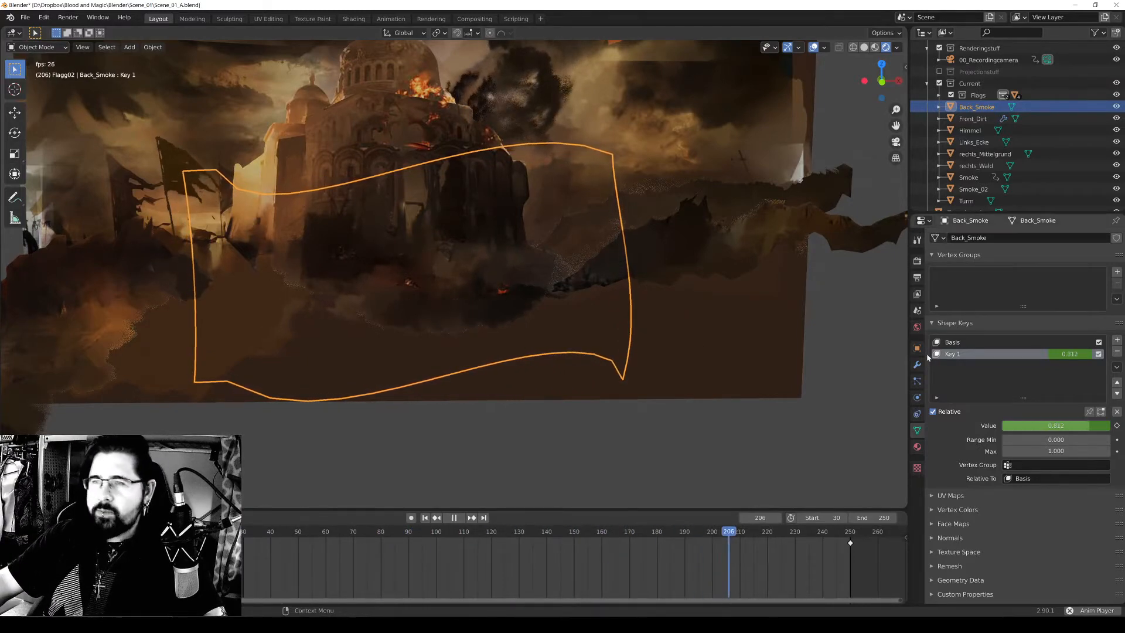
key(space)
scroll(502, 291, up, 2)
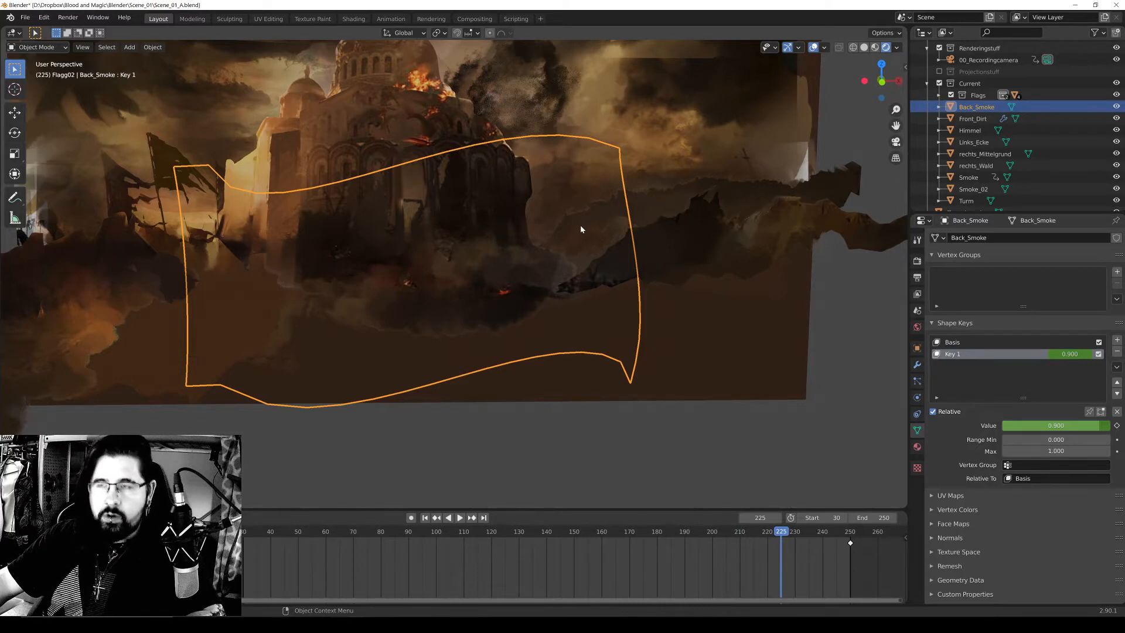
Isolate the Back_Smoke plane by hiding all unselected objects, and clear the selection.
key(shift+h)
scroll(1031, 187, down, 1)
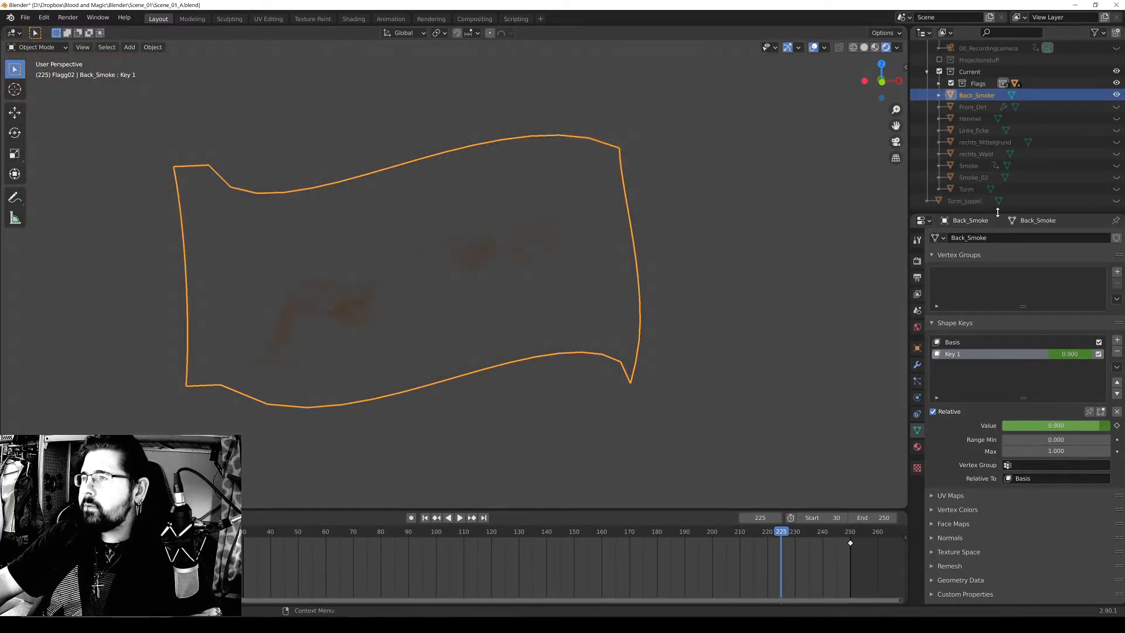
scroll(685, 189, down, 2)
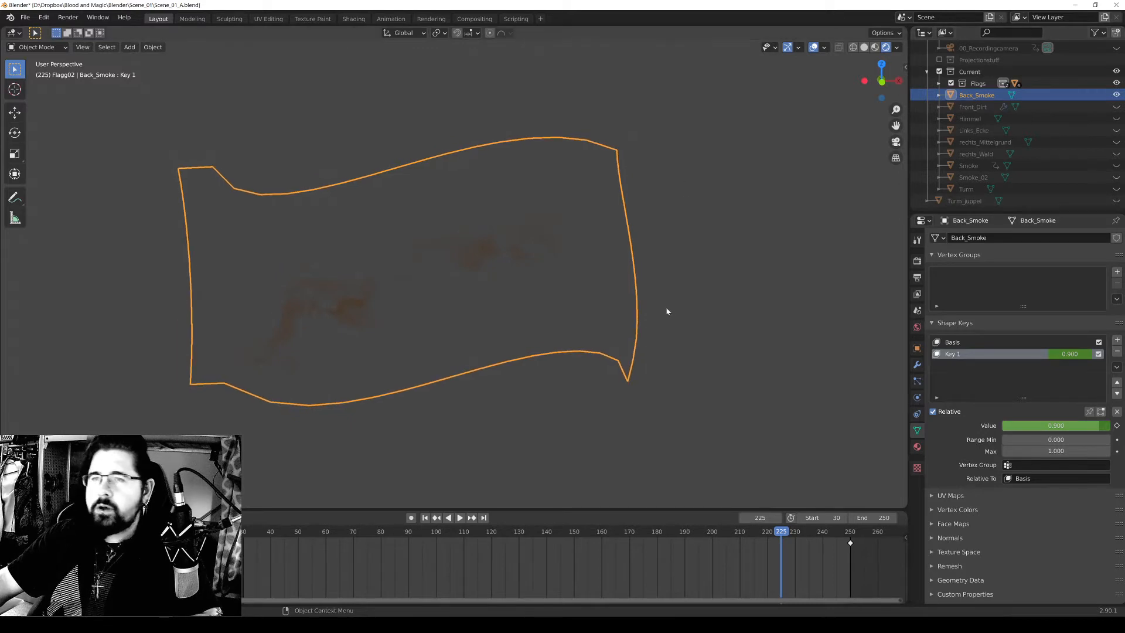
click(733, 314)
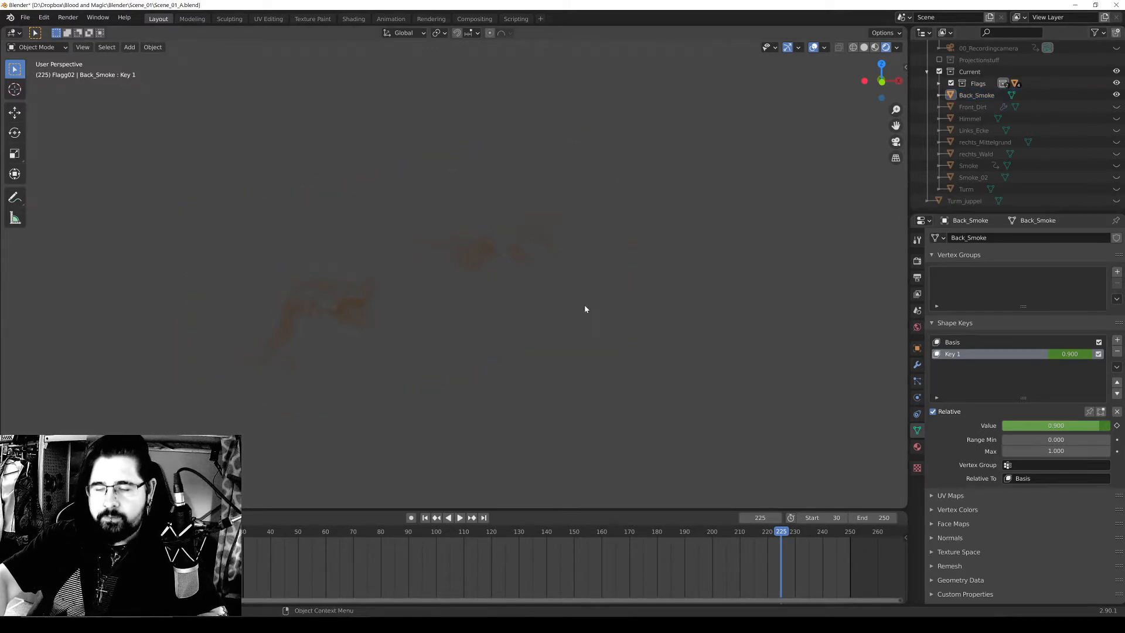
Add a mesh plane and rotate it 90° around the X axis so it stands upright.
key(Delete)
key(shift+a)
mouse_move(498, 215)
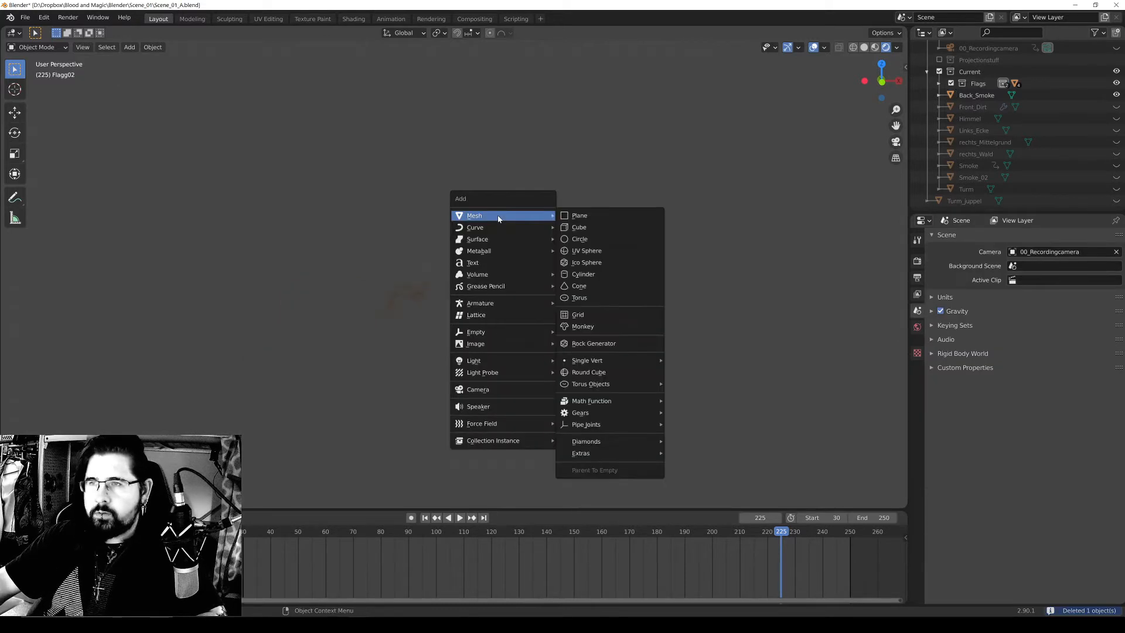
click(624, 216)
text(r)
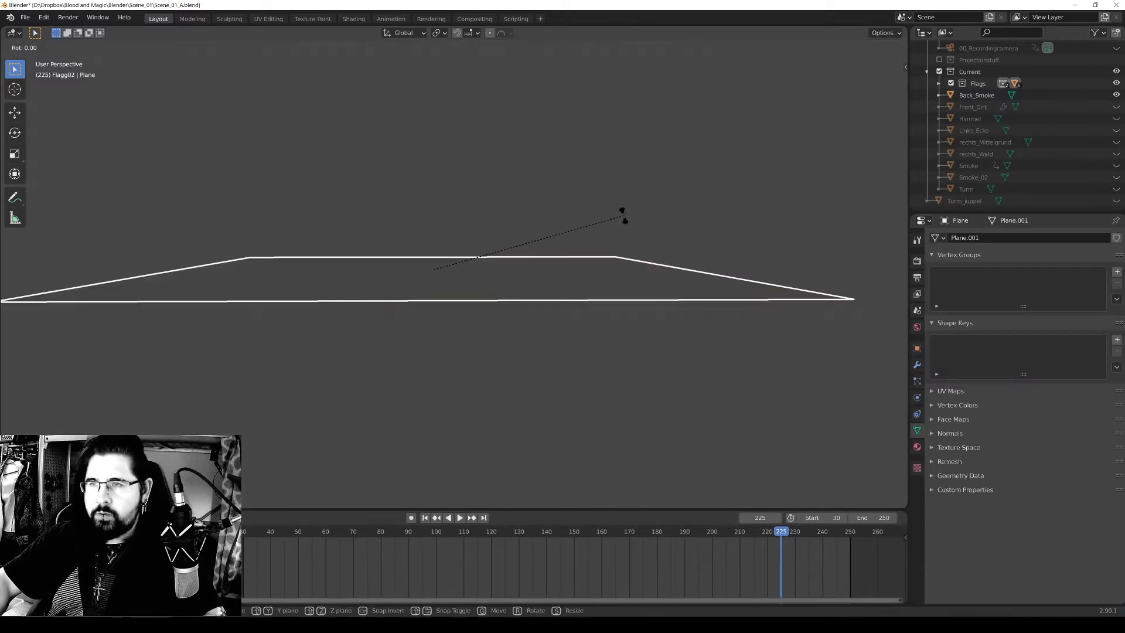
text(x90)
key(Return)
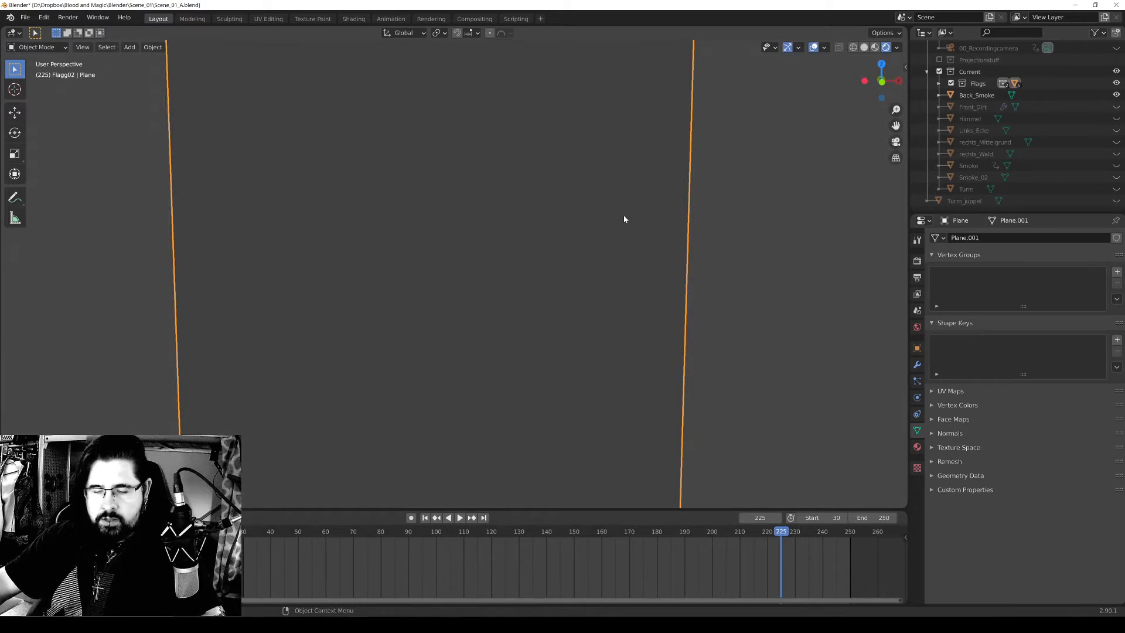
Move the new plane along the global Y axis until it sits behind the smoke as a backdrop.
key(g)
key(y)
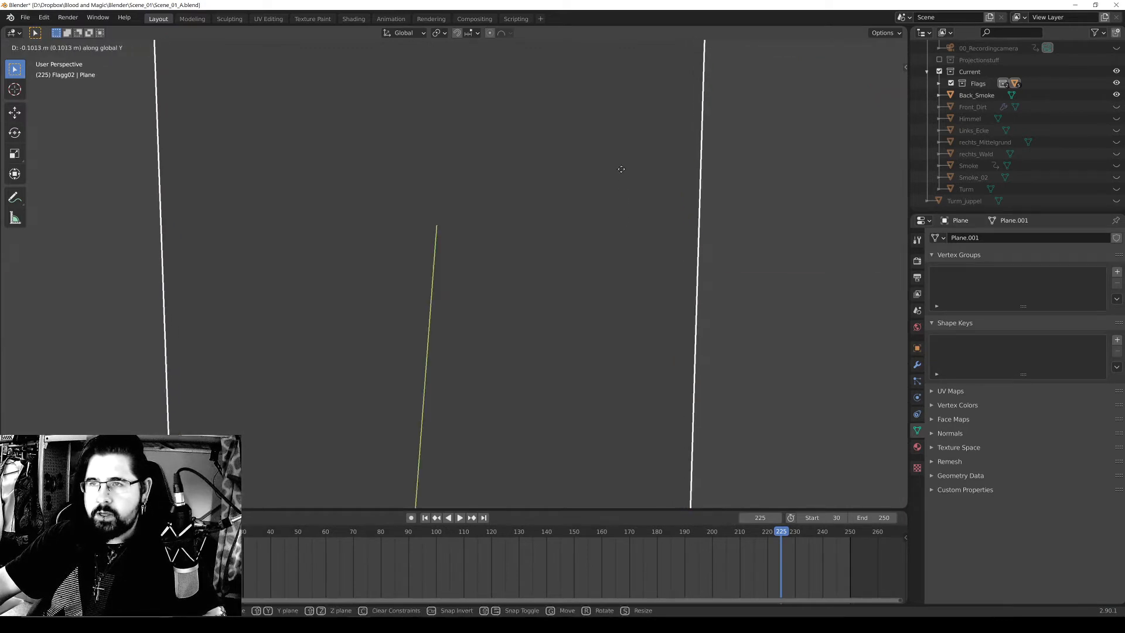
click(567, 396)
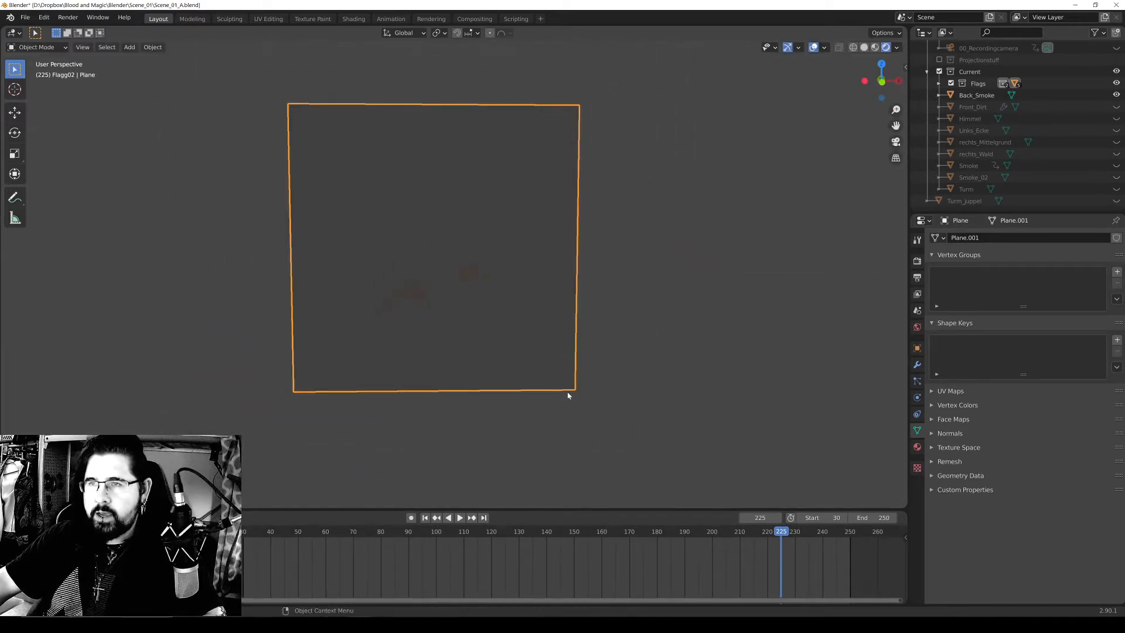
click(499, 238)
click(501, 176)
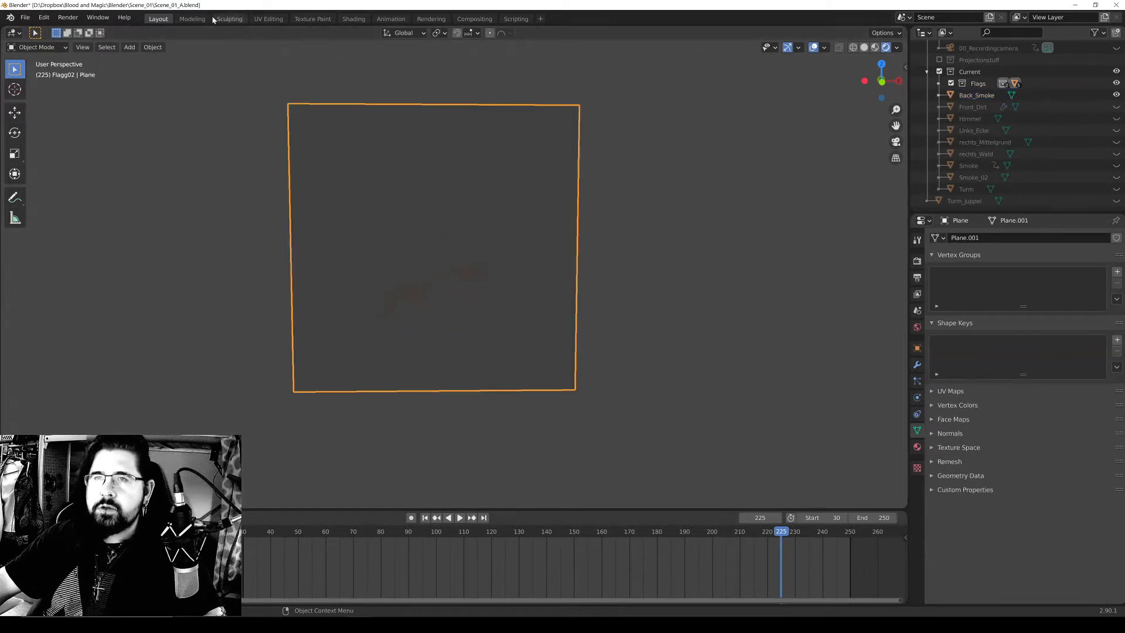
Give the backdrop plane a new material with a black base color.
click(353, 20)
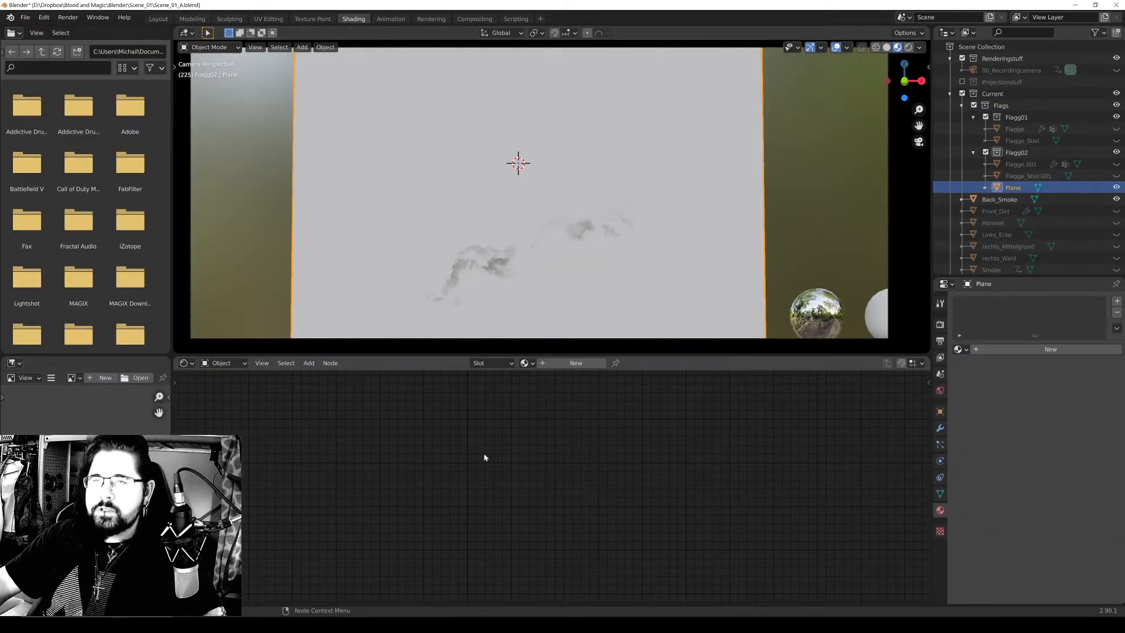
click(561, 363)
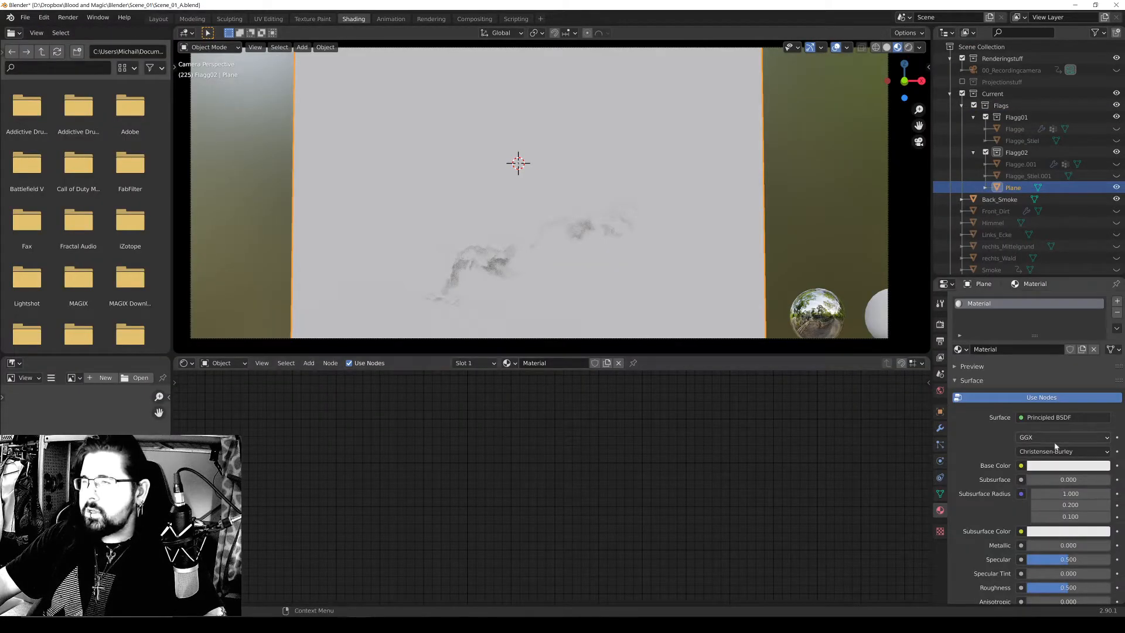
click(1054, 465)
click(1038, 465)
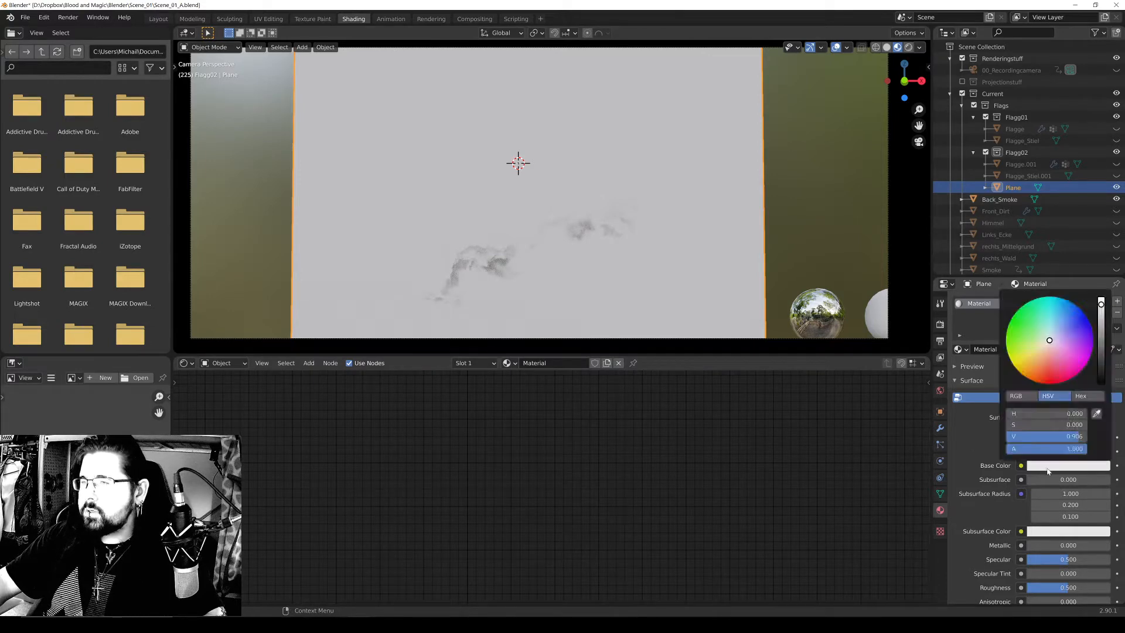
click(1041, 466)
drag(1101, 357, 1101, 384)
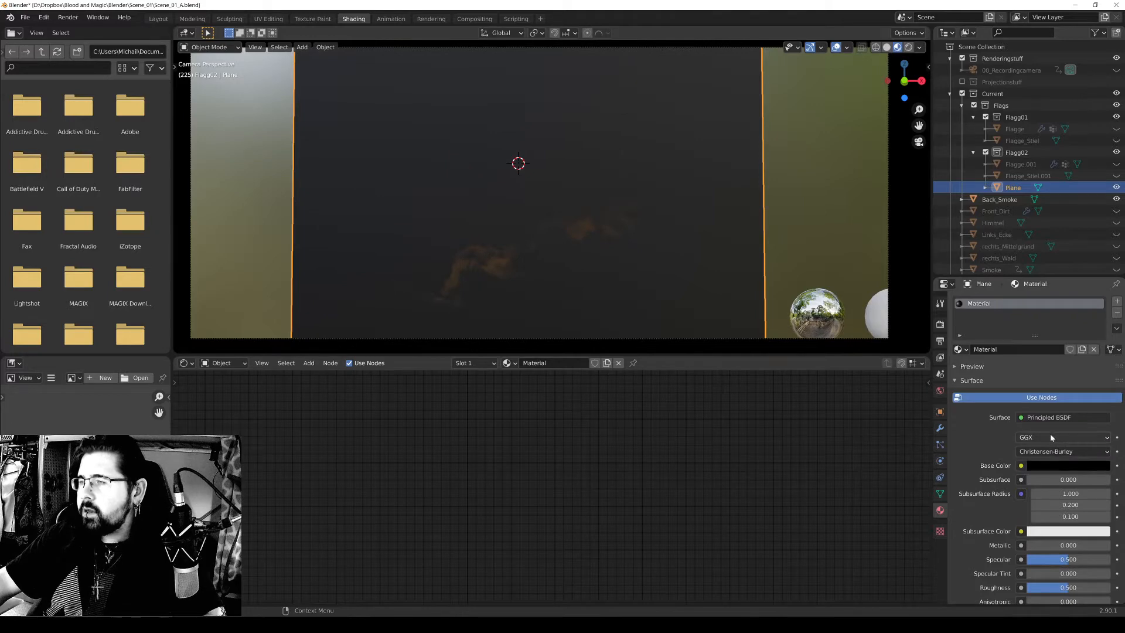
Return to the Layout workspace, select the Back_Smoke plane and scrub the animation back to frame 41.
click(192, 19)
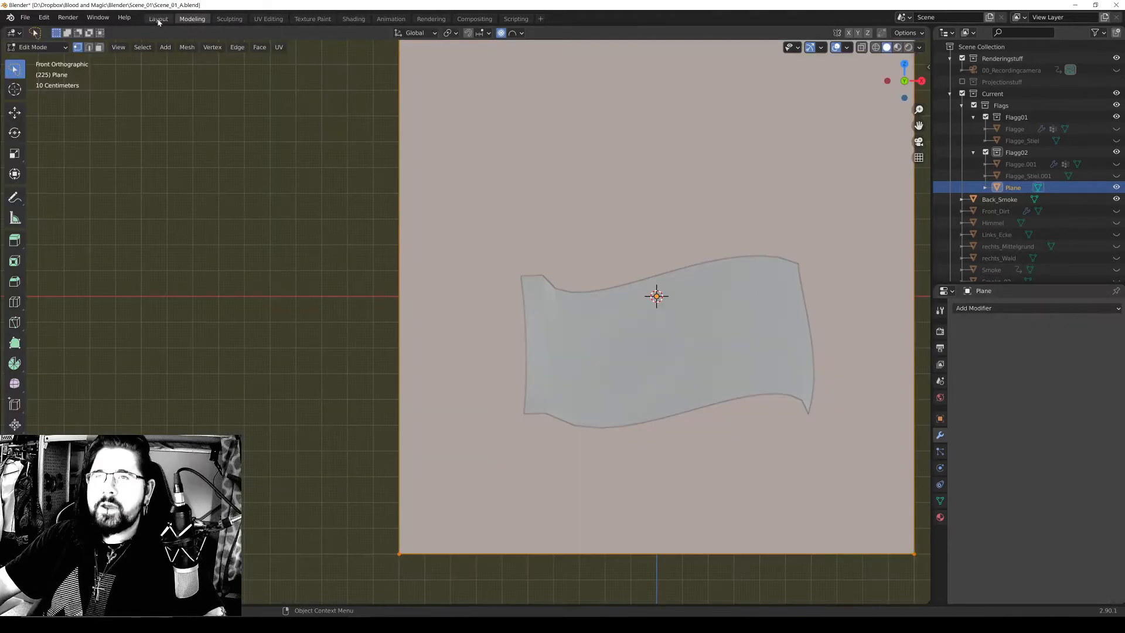
click(158, 19)
scroll(428, 290, up, 6)
scroll(428, 292, down, 2)
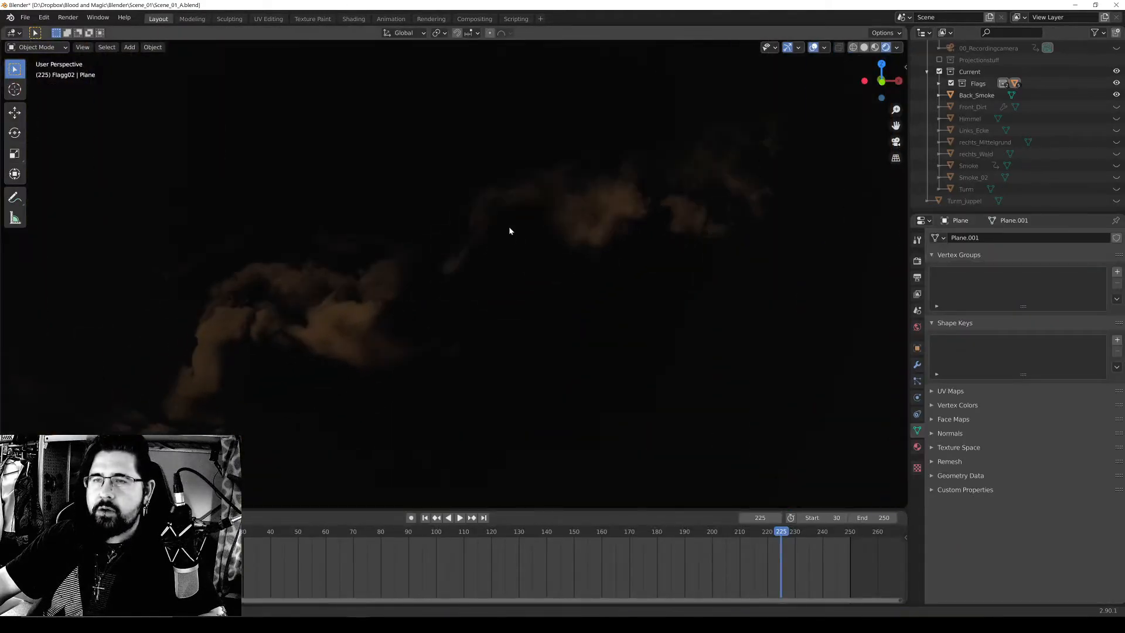
click(357, 305)
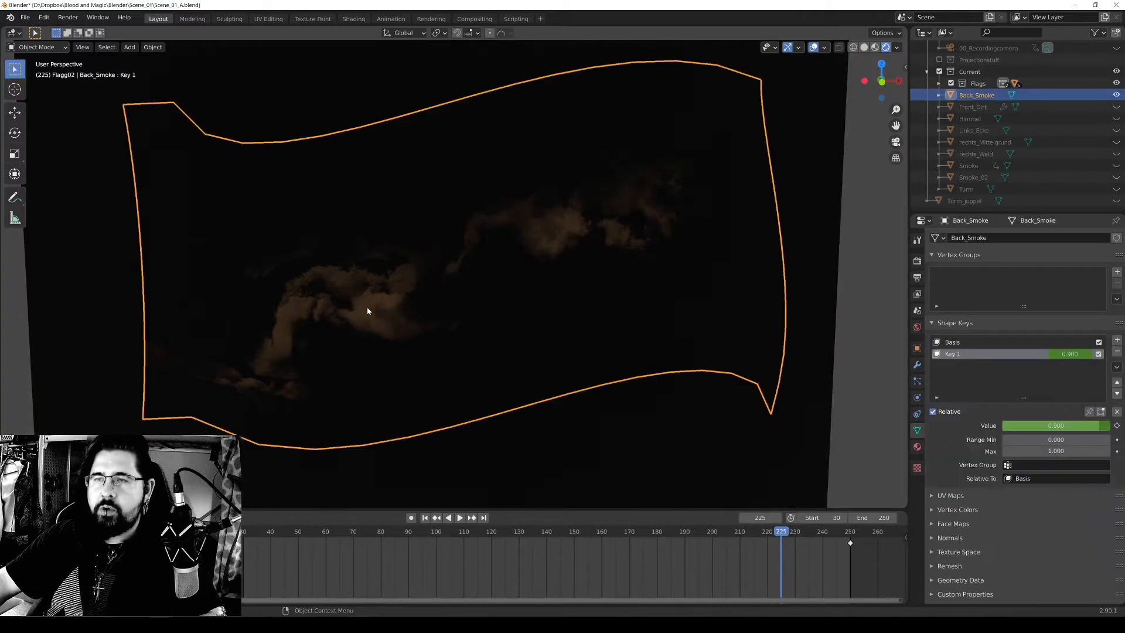
drag(780, 536, 273, 536)
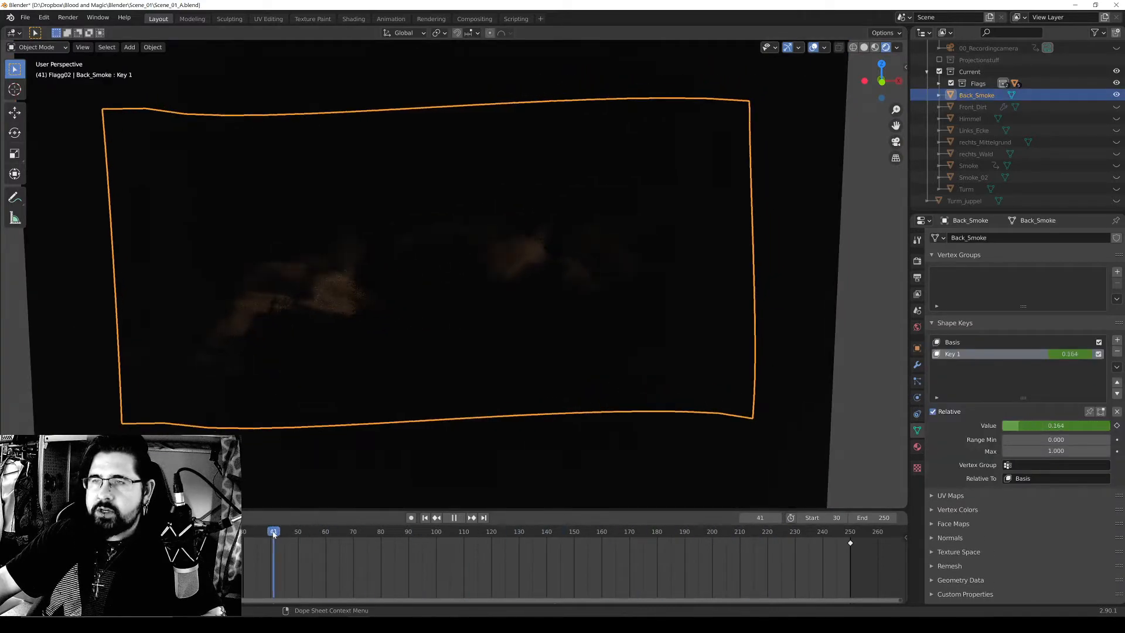
Set the Back_Smoke material's blend mode to Alpha Blend.
click(917, 447)
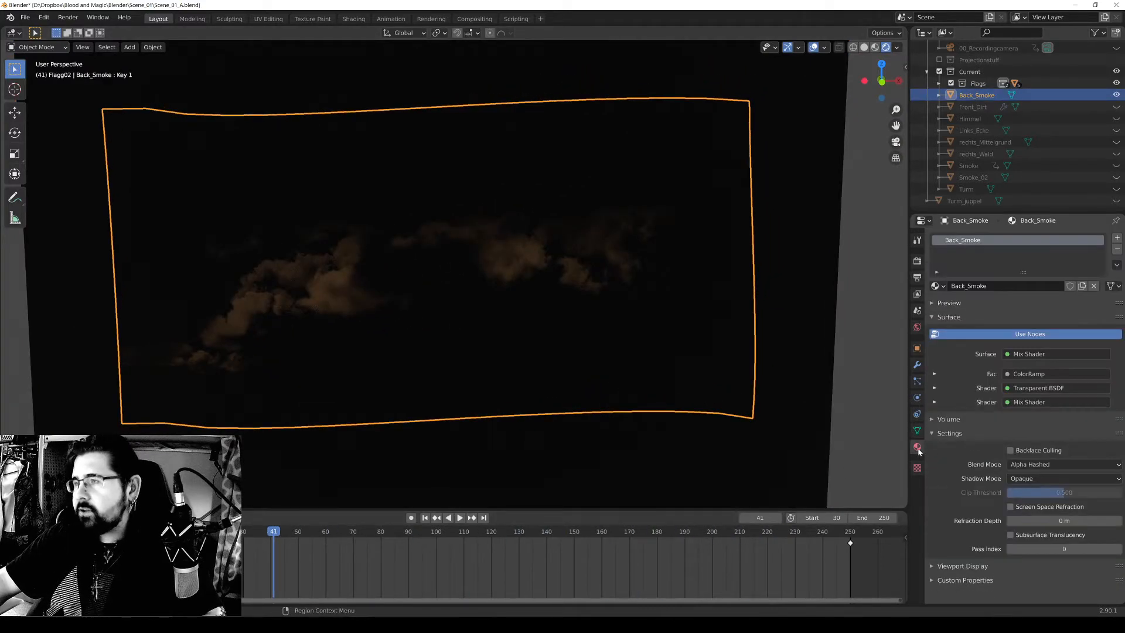
click(1052, 466)
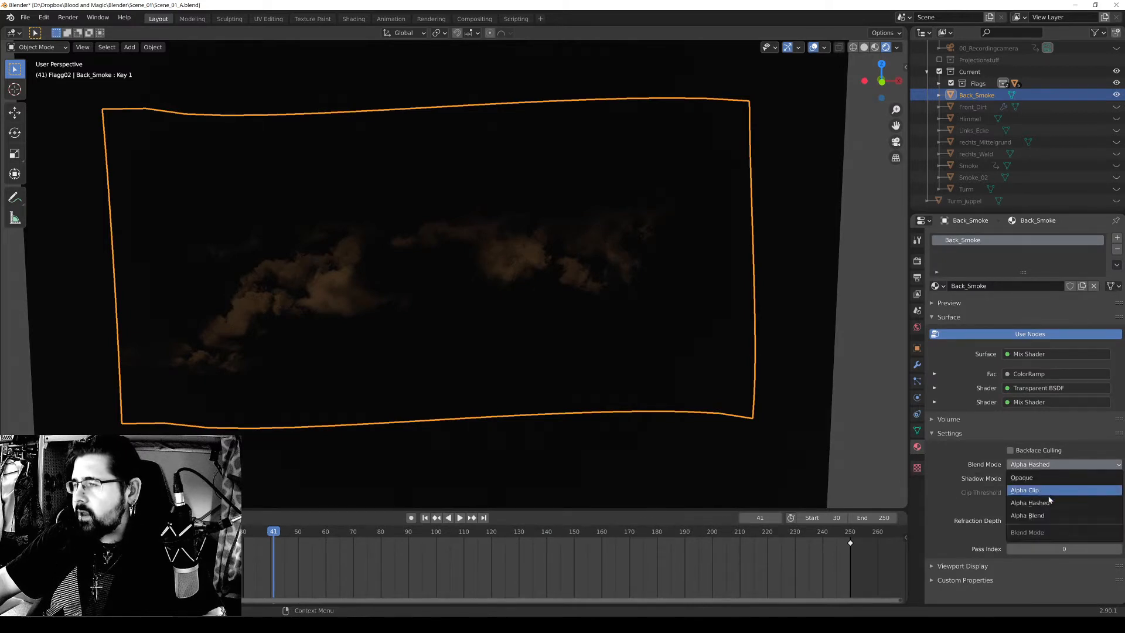
click(1052, 516)
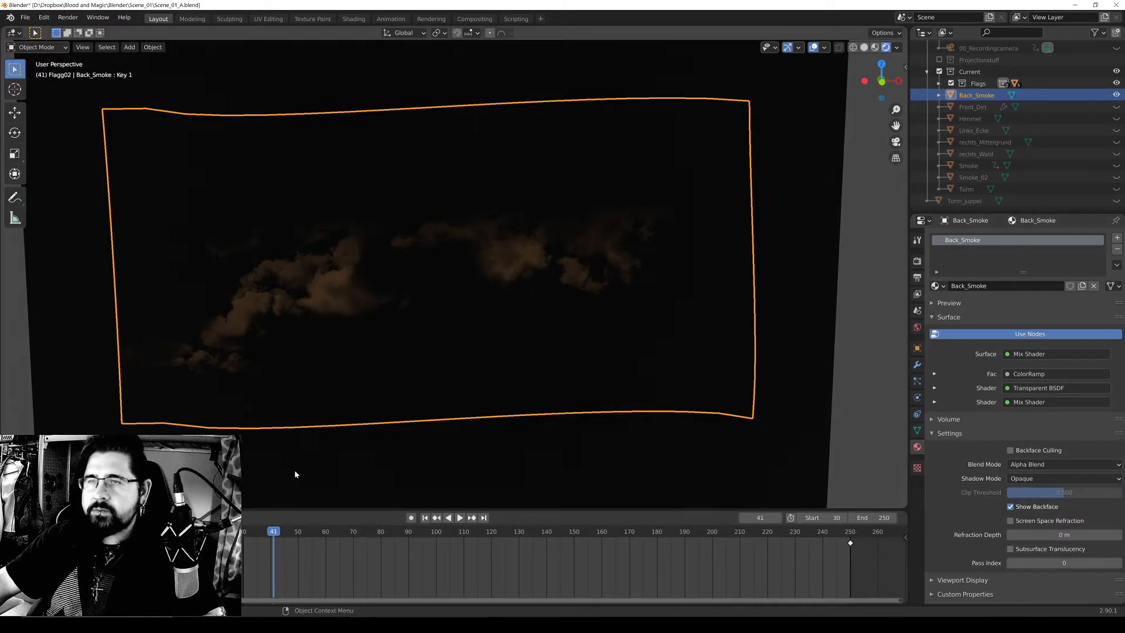
Play the animation from frame 29 to examine the smoke's movement against the black backdrop.
click(244, 532)
key(space)
key(space)
click(242, 531)
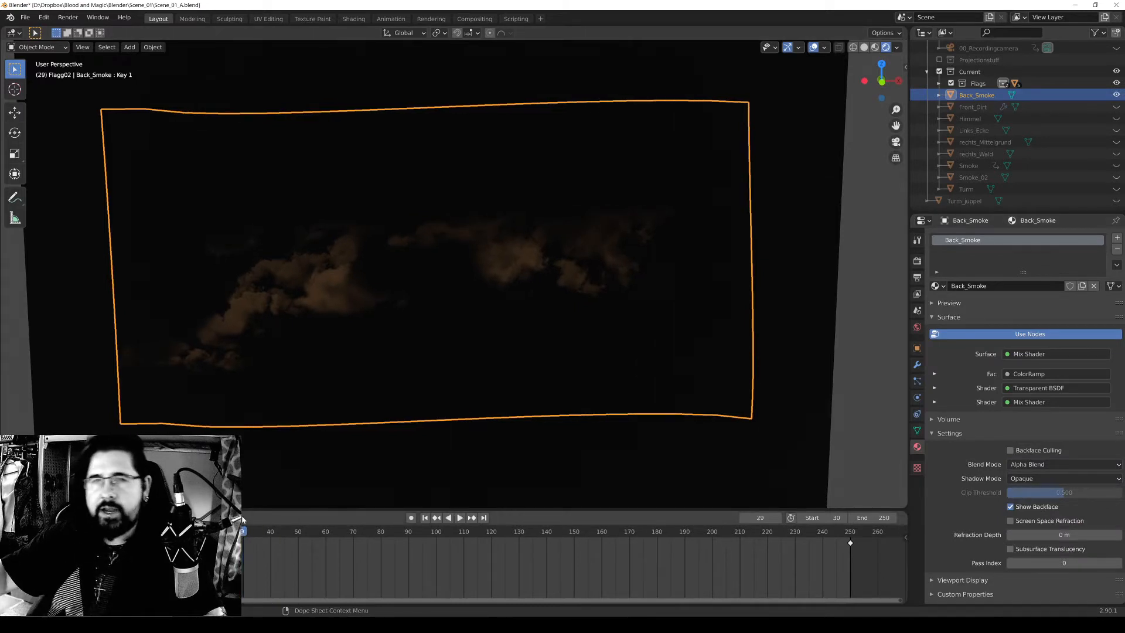
scroll(309, 374, up, 3)
scroll(371, 337, down, 2)
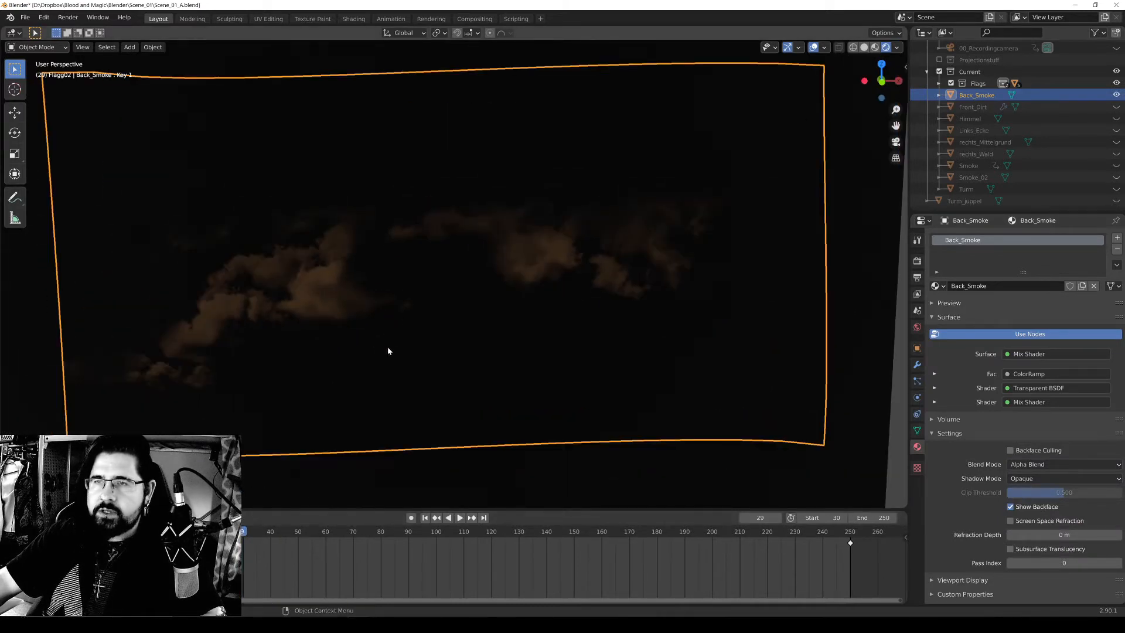
key(space)
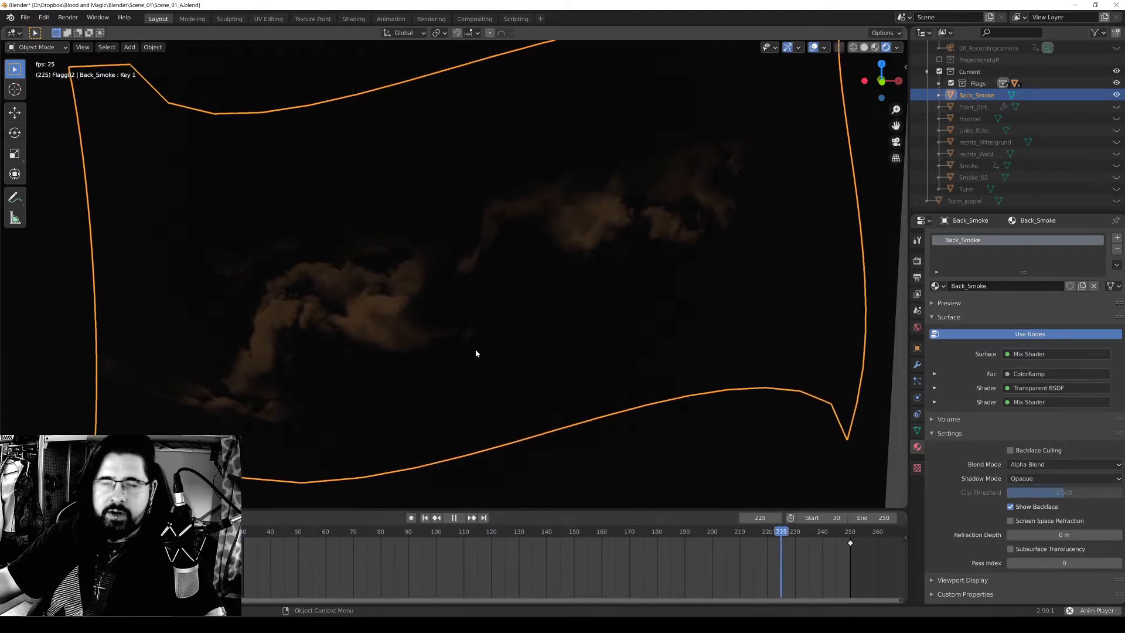
key(space)
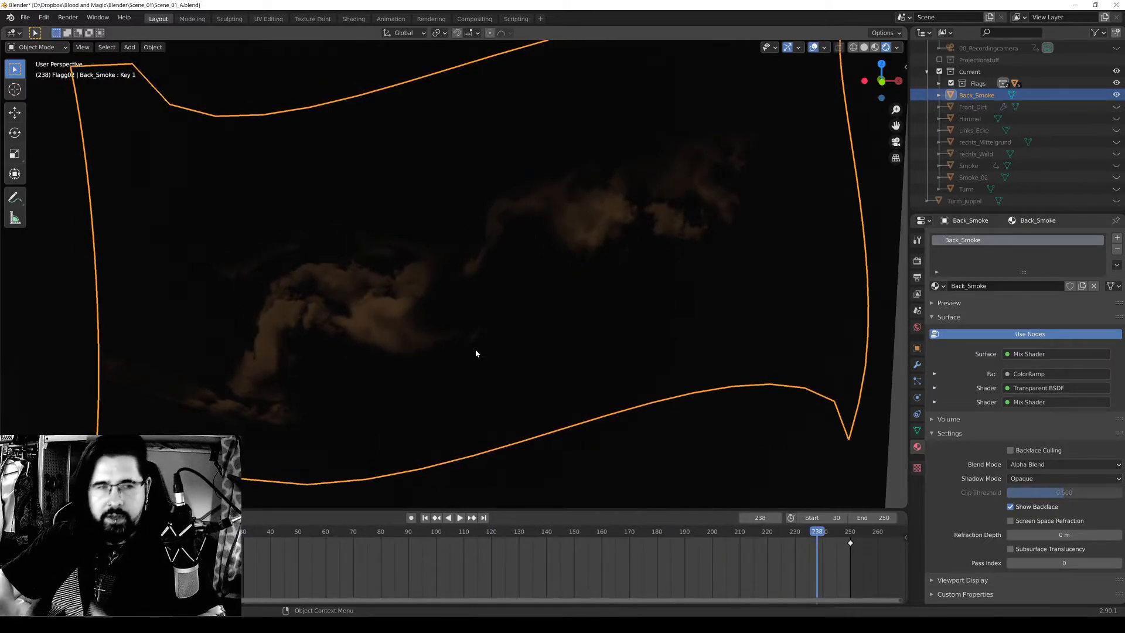
scroll(611, 259, down, 4)
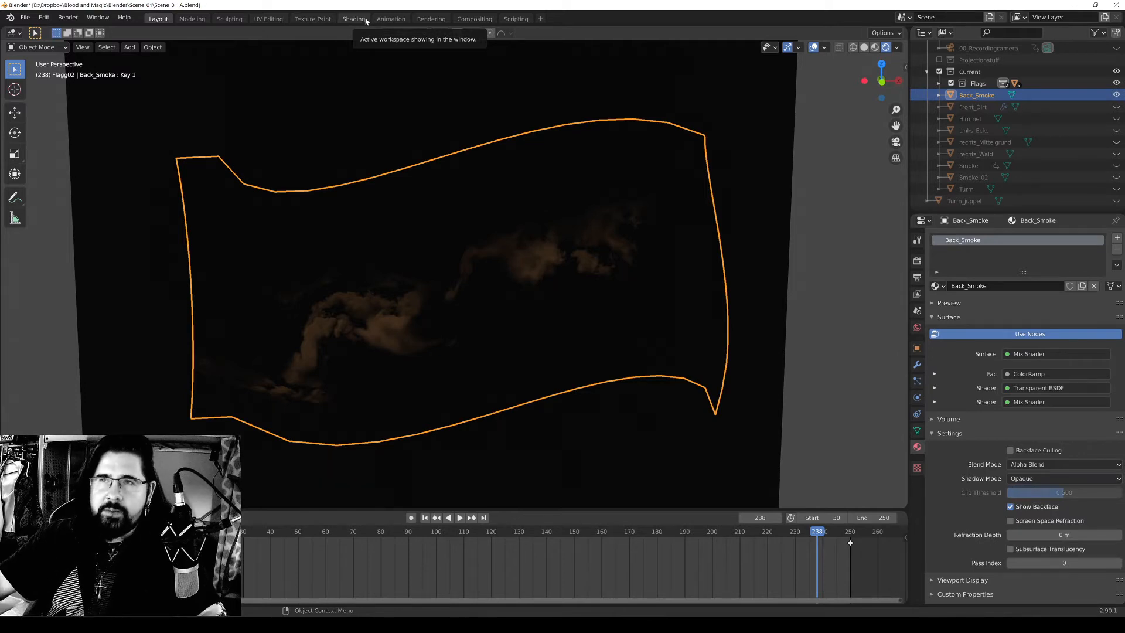
Open the recent file Gradient.blend in place of the current scene.
click(24, 20)
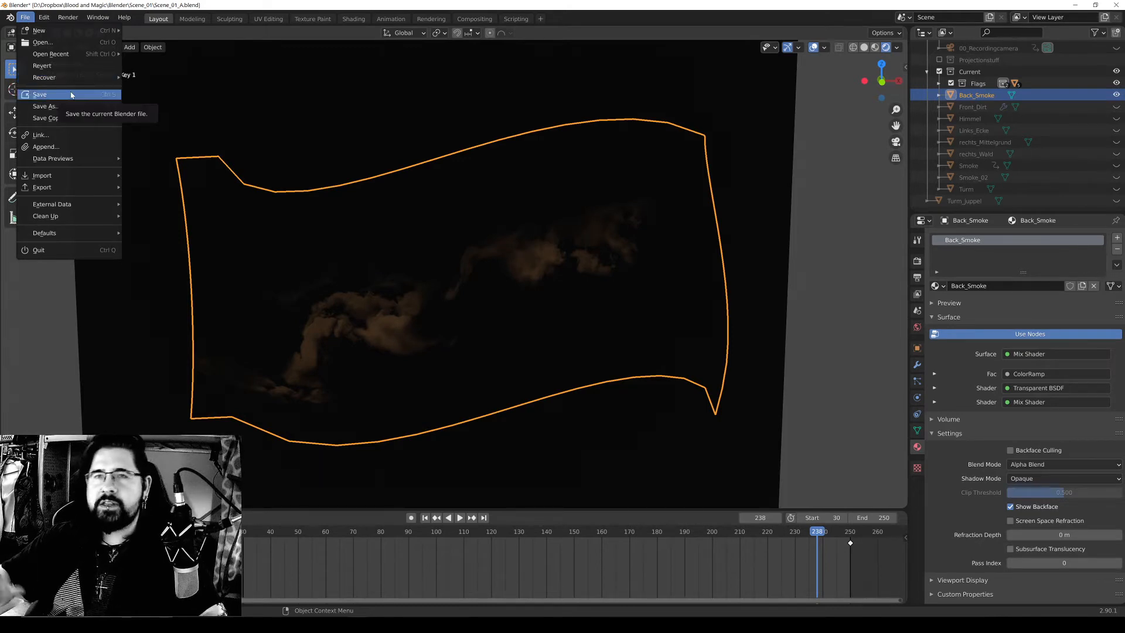
mouse_move(78, 76)
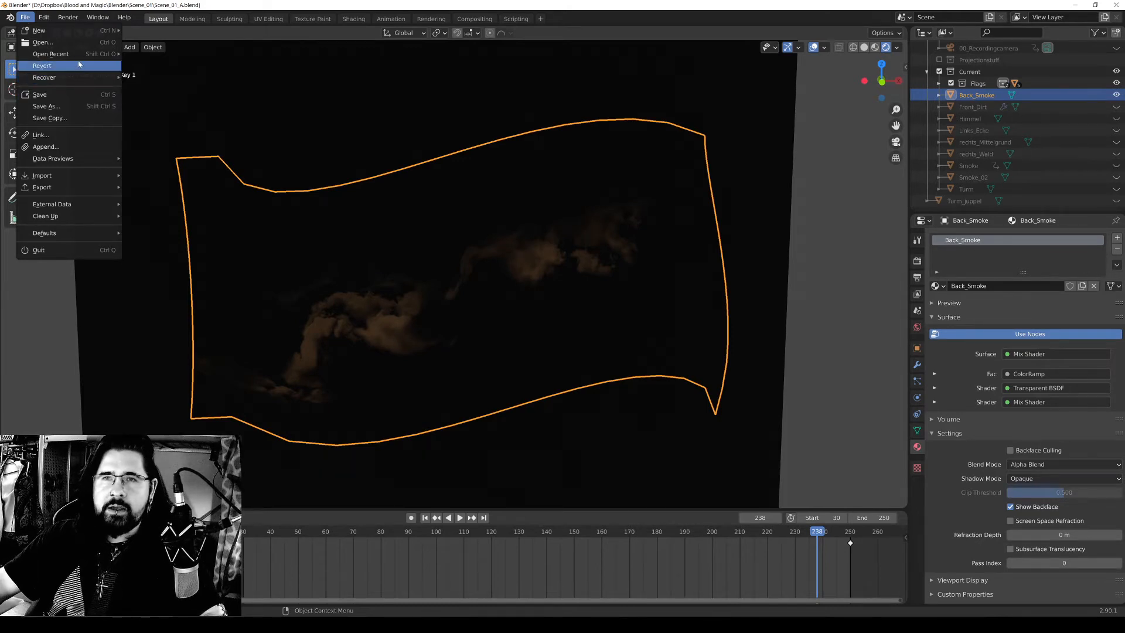
mouse_move(73, 54)
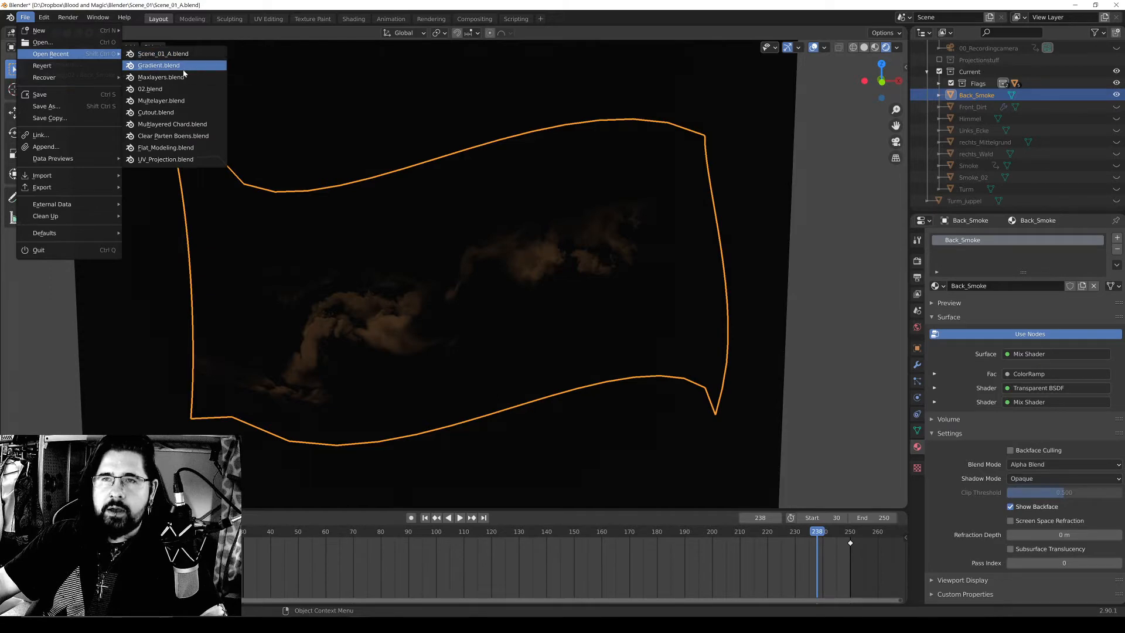
click(176, 66)
click(591, 331)
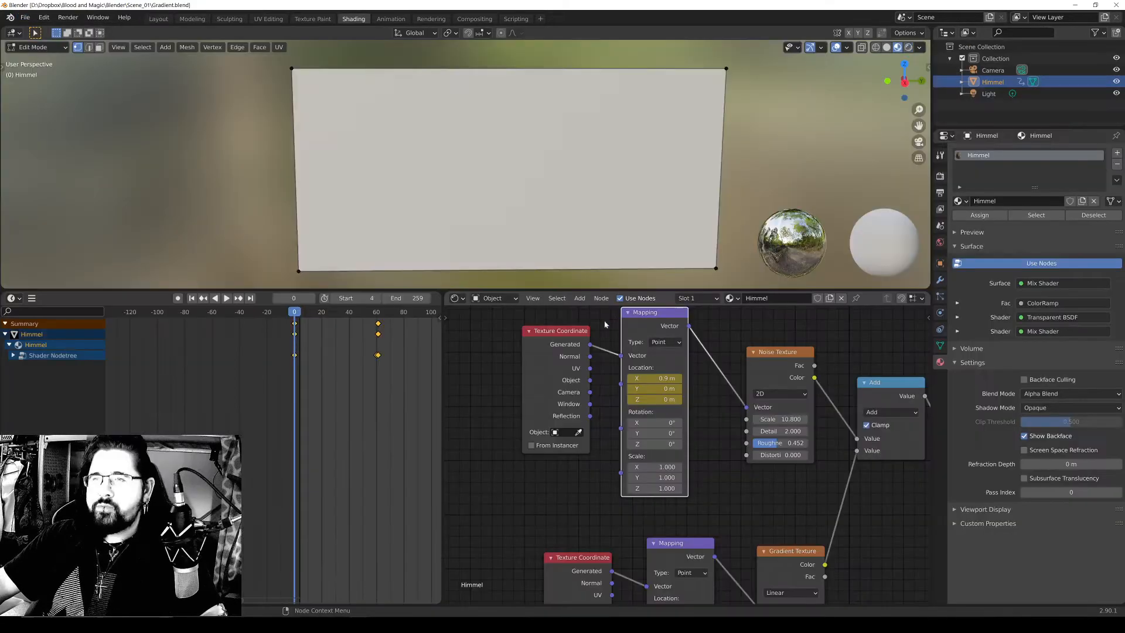
Detach the image's Mix Shader from the noise-driven Mix Shader and connect it directly to the Material Output's Surface.
scroll(686, 460, down, 5)
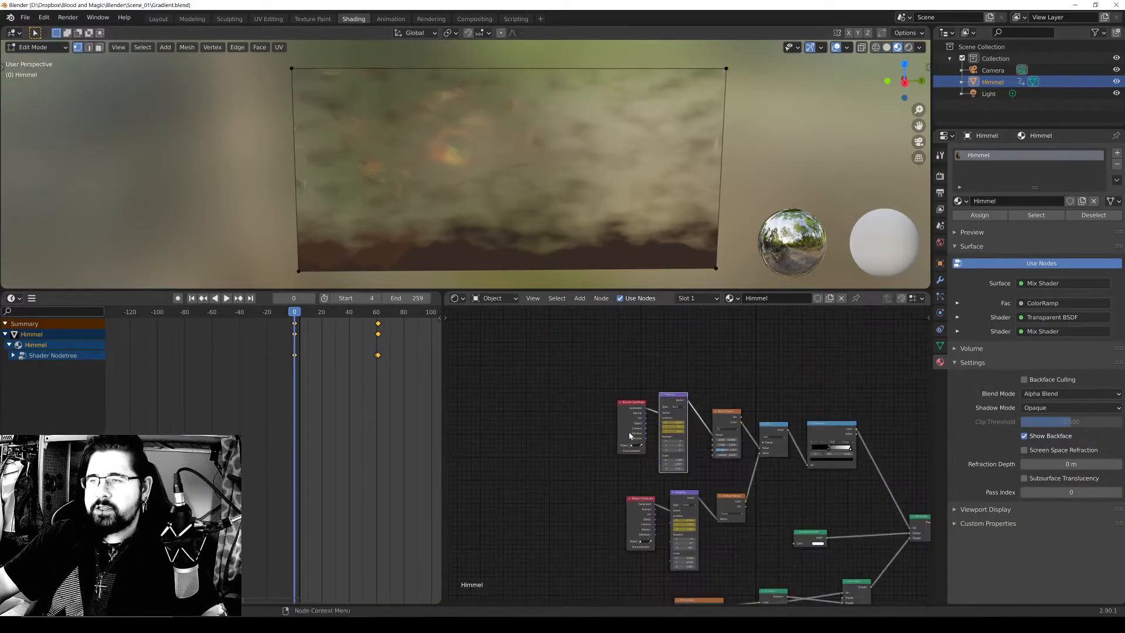
scroll(608, 367, up, 1)
key(Home)
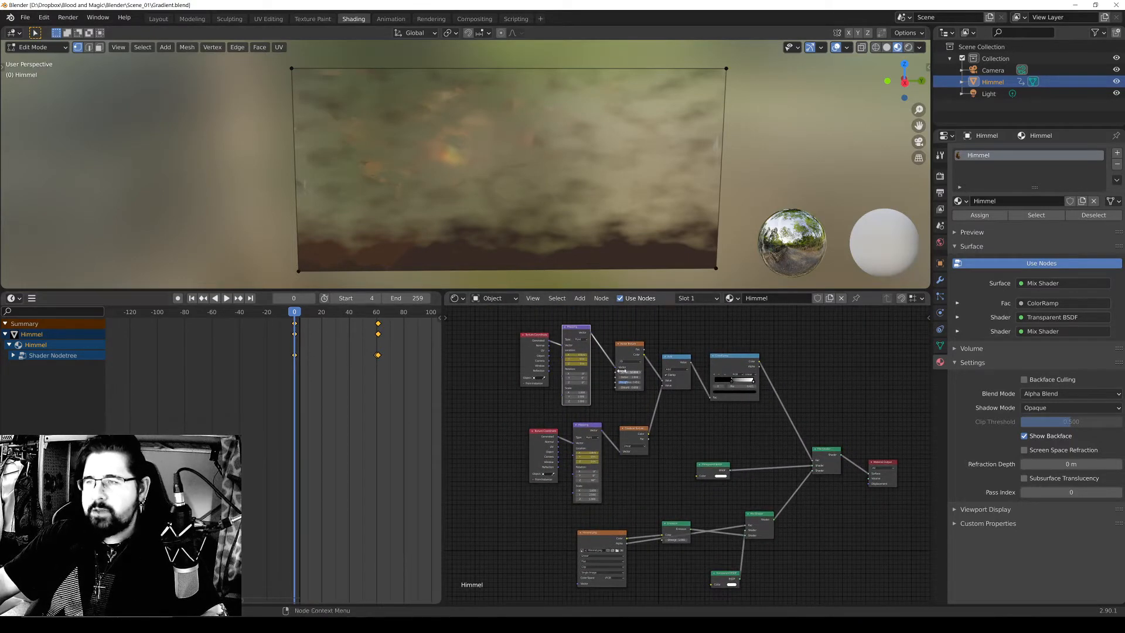
scroll(812, 473, up, 1)
scroll(837, 479, up, 2)
middle_drag(836, 479, 798, 390)
drag(795, 382, 762, 428)
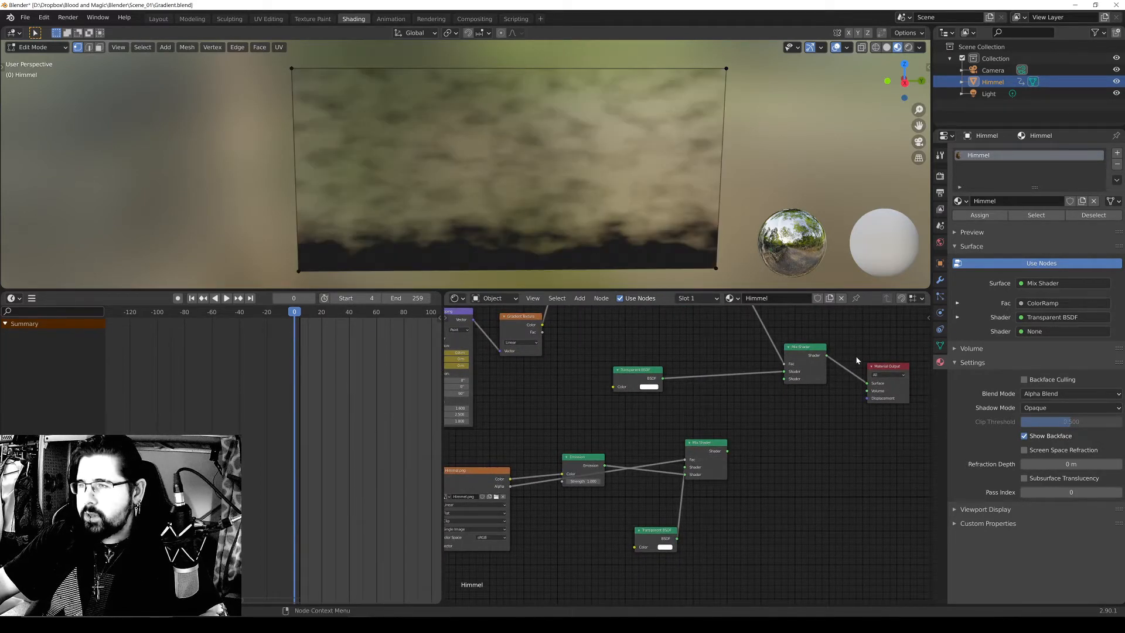
mouse_move(866, 383)
mouse_down()
mouse_move(843, 351)
mouse_move(727, 453)
mouse_up()
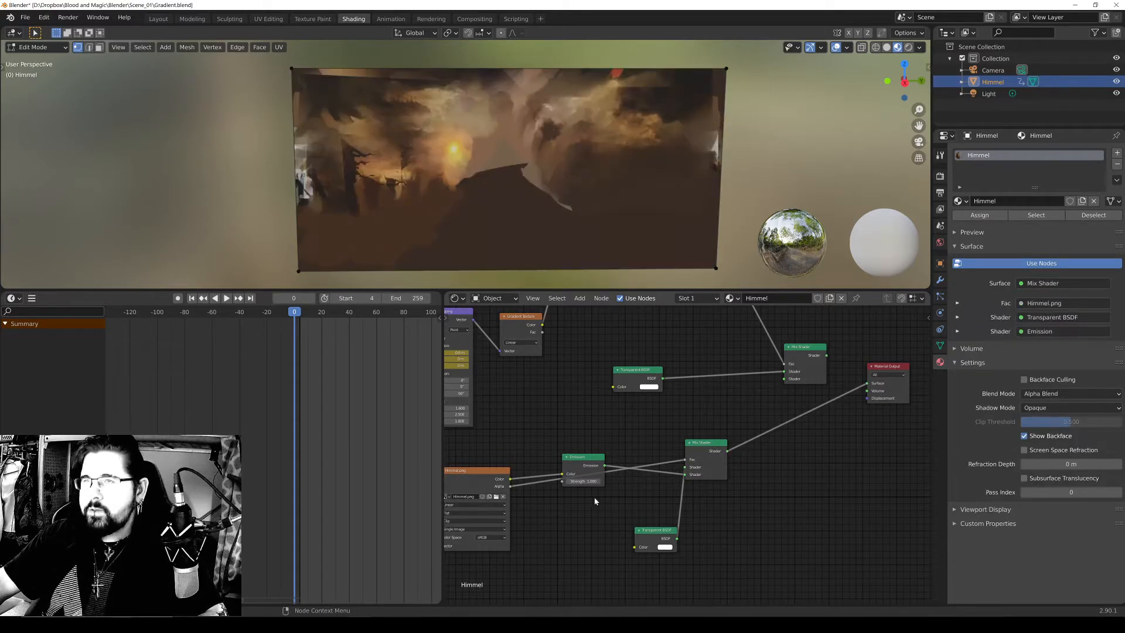
Spread out the image's shader nodes, moving Emission up and the Transparent BSDF closer to the image texture.
scroll(562, 497, up, 1)
scroll(543, 494, up, 3)
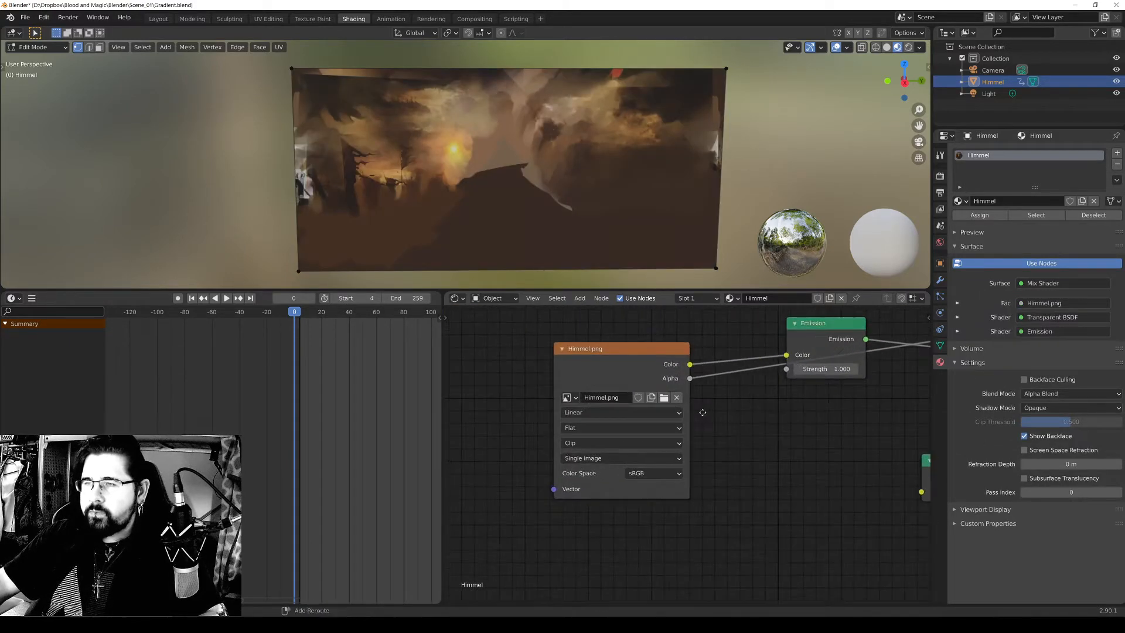
middle_drag(705, 413, 585, 464)
scroll(755, 422, down, 2)
middle_drag(754, 422, 681, 441)
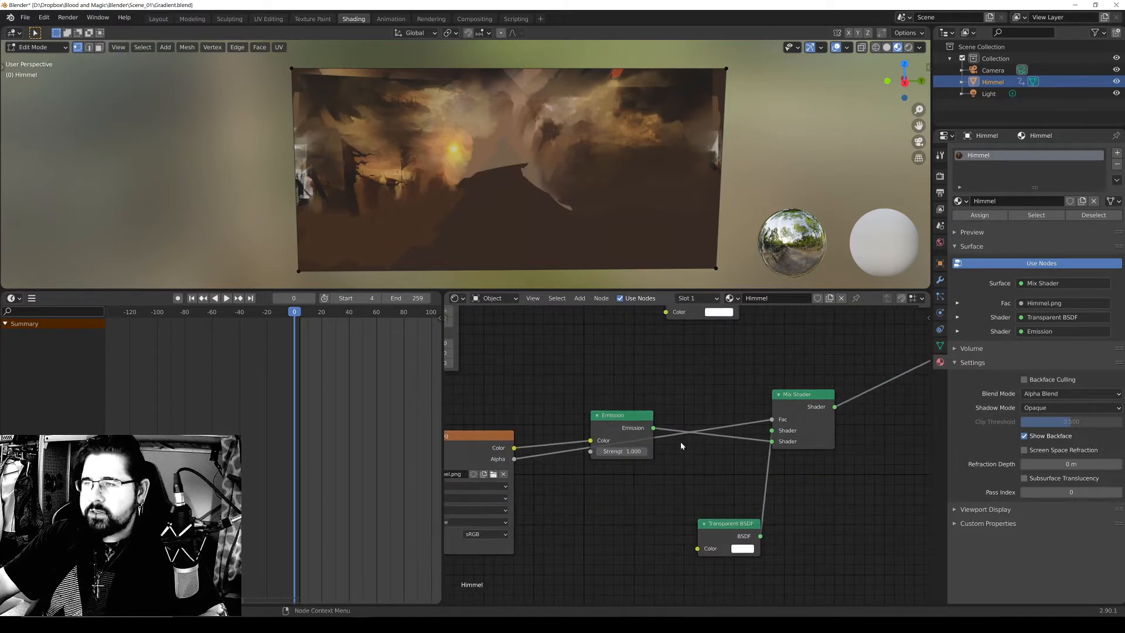
scroll(635, 425, down, 1)
drag(636, 423, 598, 398)
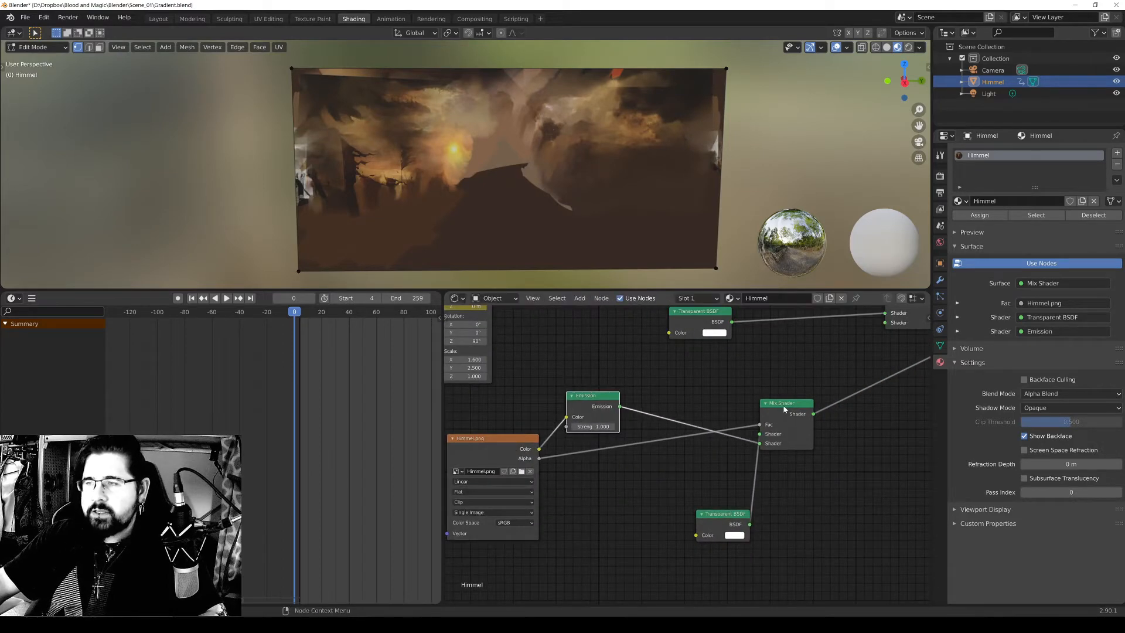
drag(719, 518, 623, 498)
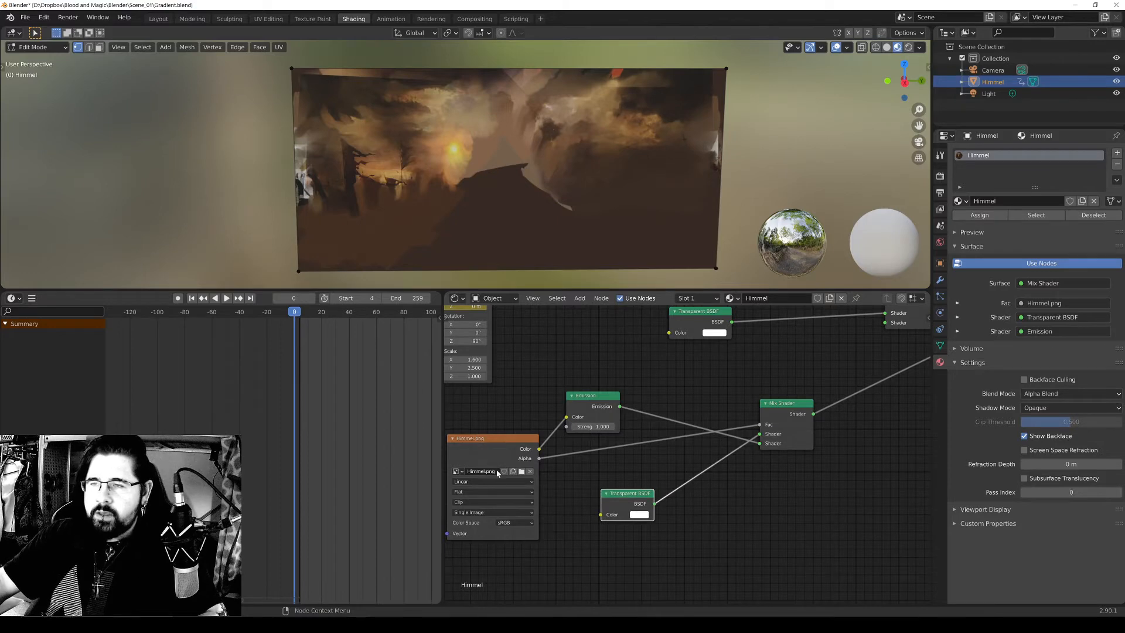
Replace the Himmel.png texture with Back_Smoke.png and frame the smoke on the plane.
click(521, 471)
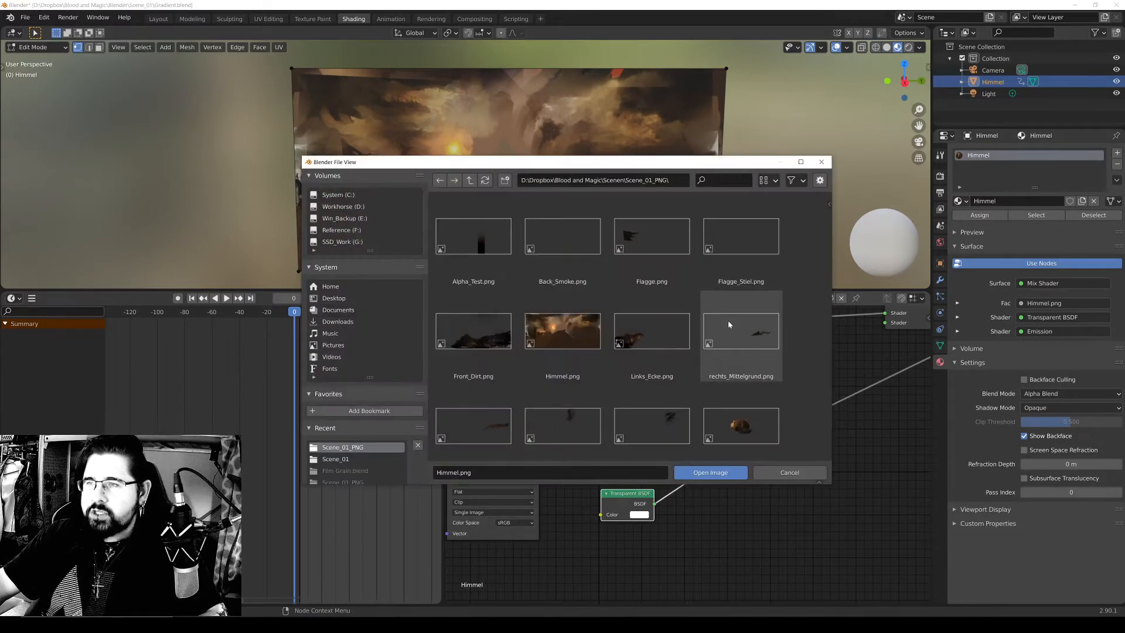
double_click(578, 259)
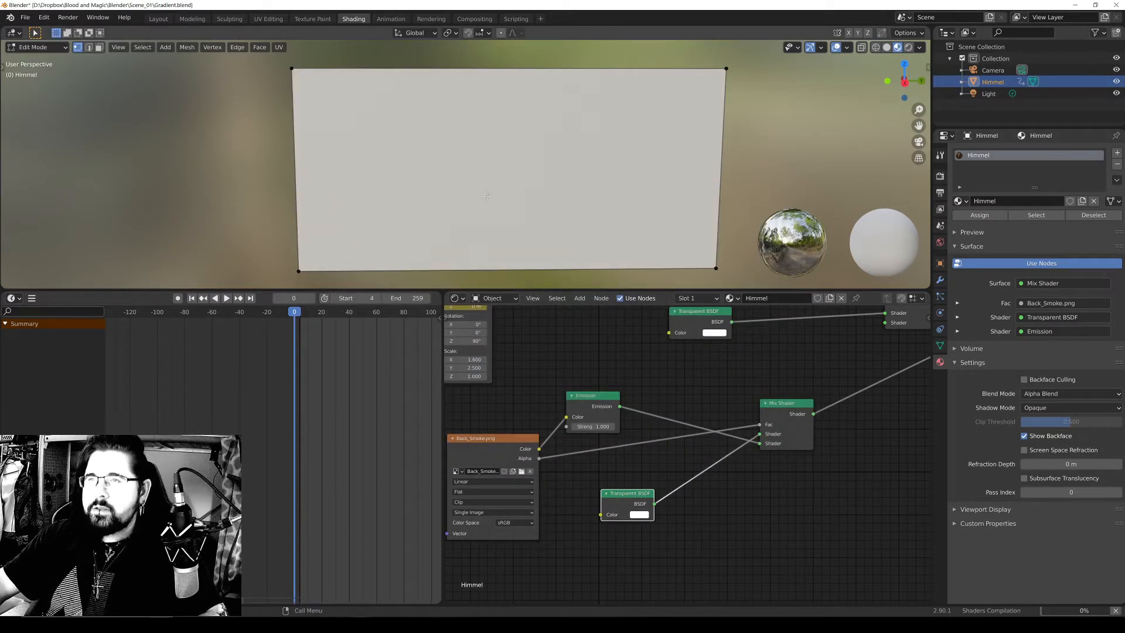
scroll(428, 171, up, 5)
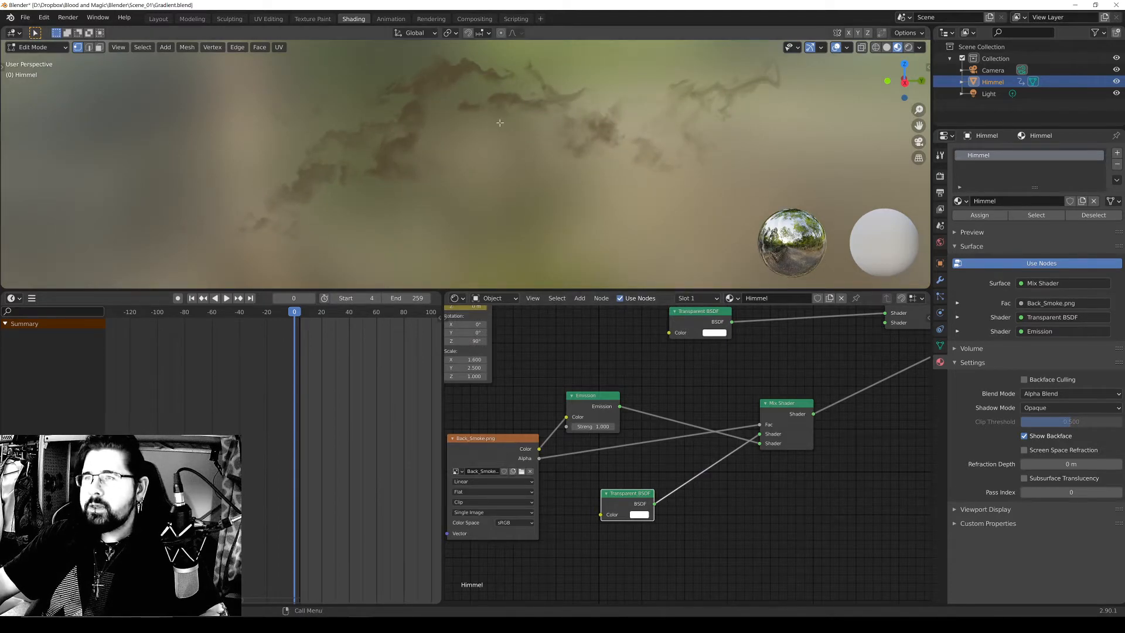
scroll(507, 500, up, 1)
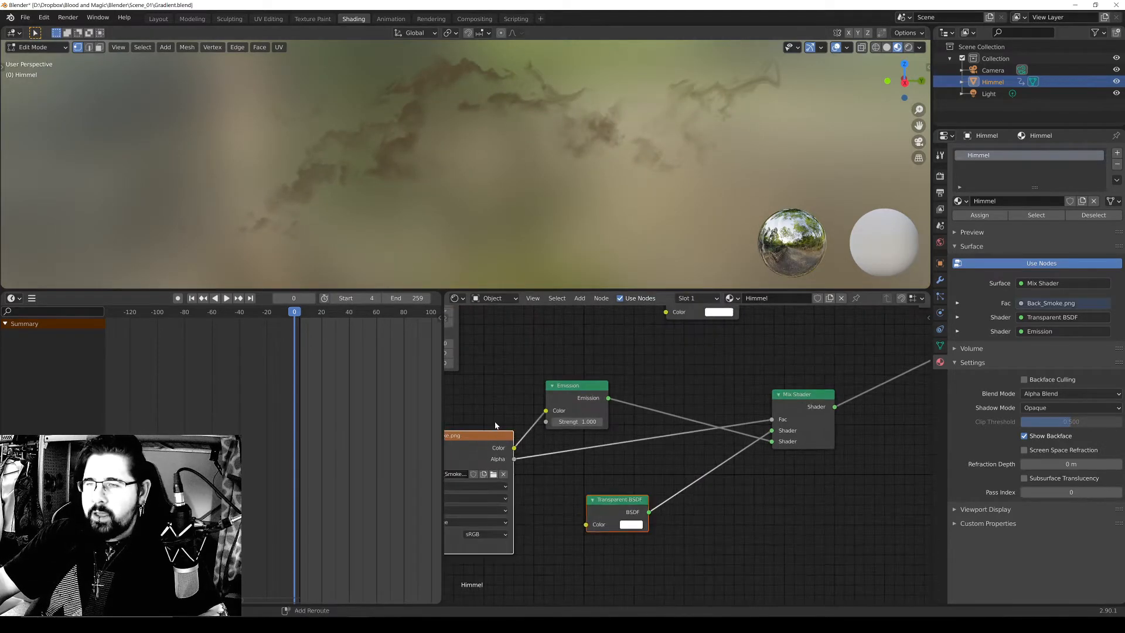
Move the Emission node up, clear of the link between the image's Alpha and the Mix Shader.
drag(558, 387, 572, 404)
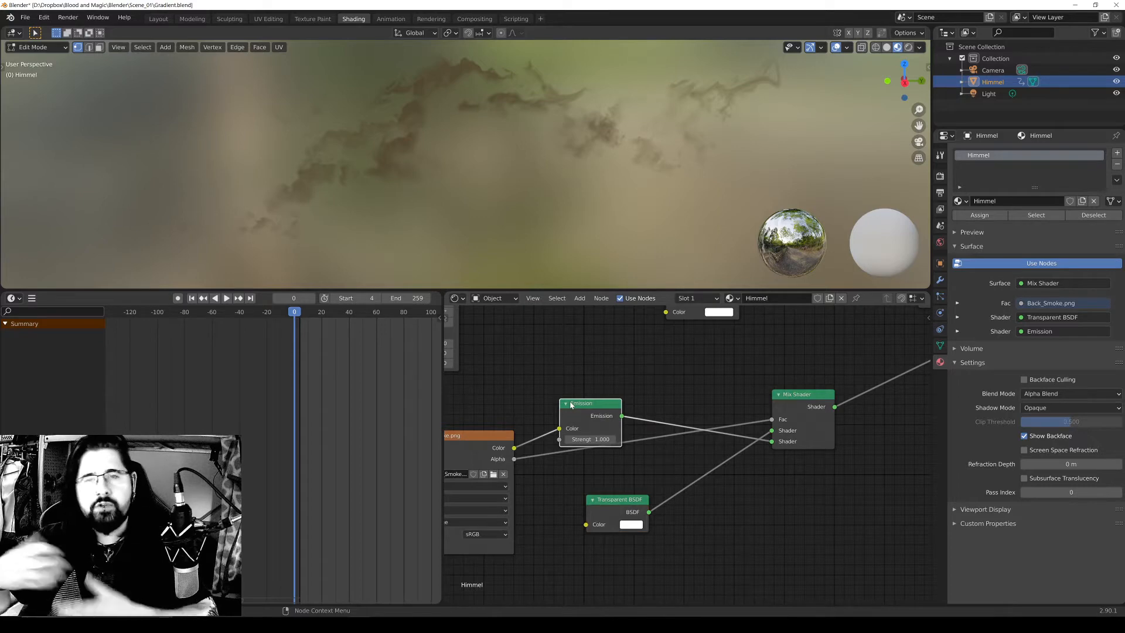
scroll(586, 449, down, 1)
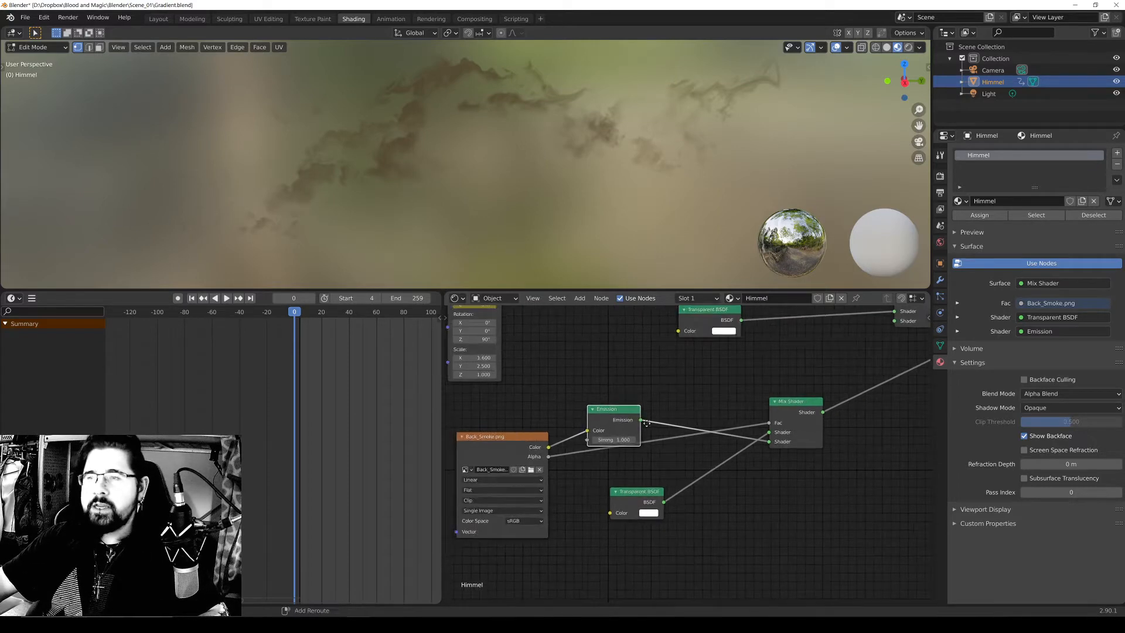
click(617, 402)
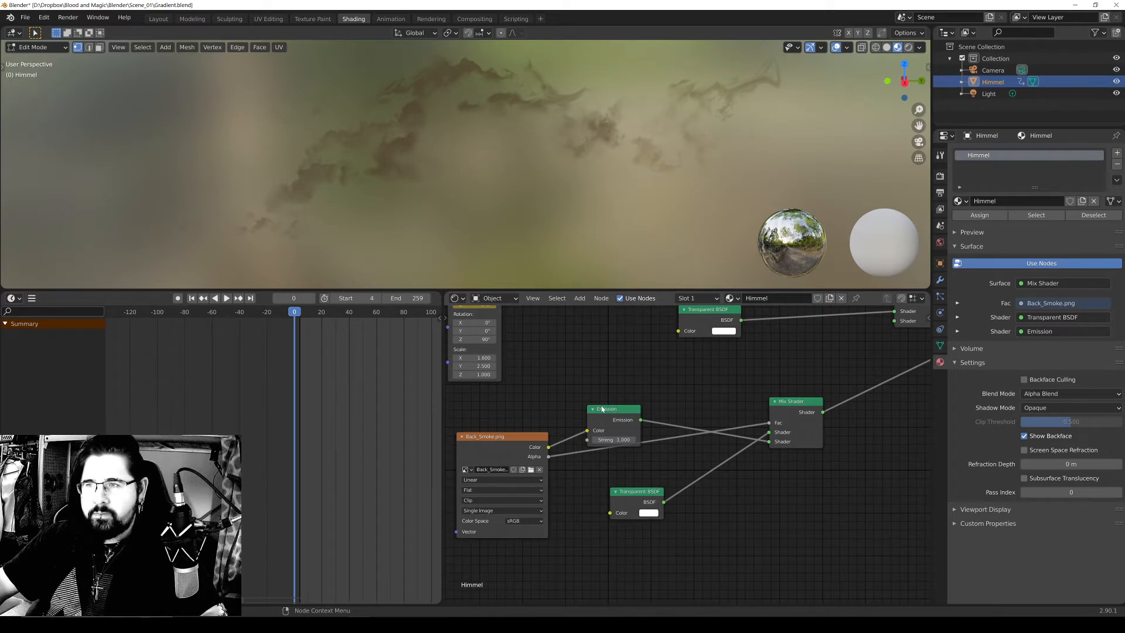
drag(602, 408, 602, 372)
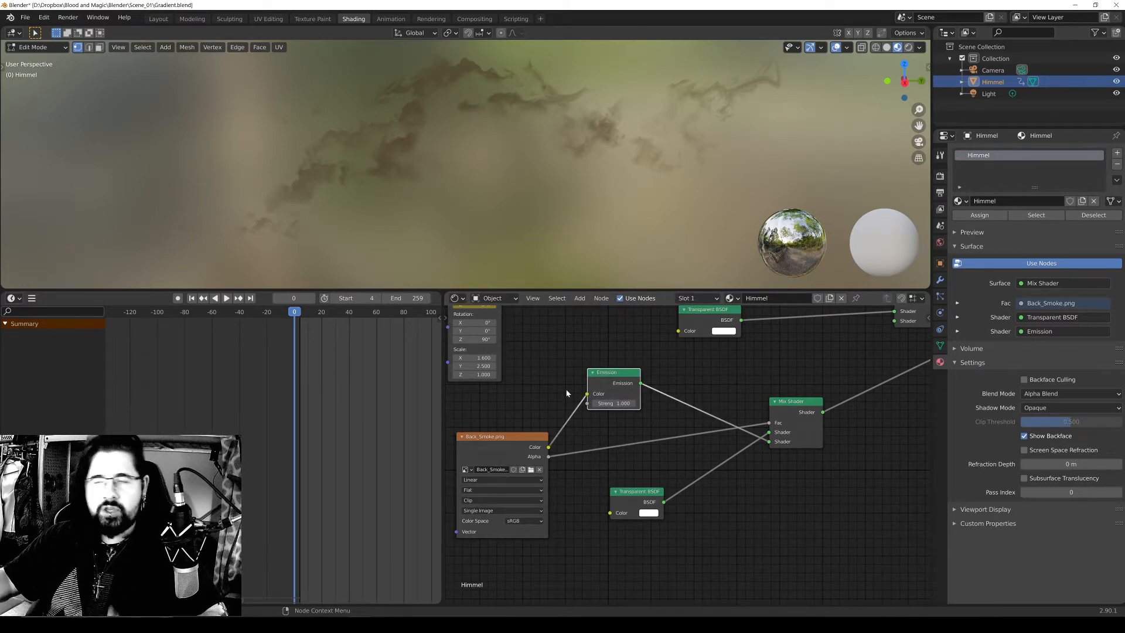
Go through the image texture, Emission and Mix Shader nodes, nudging the Mix Shader slightly up toward the Emission node.
scroll(621, 431, up, 2)
middle_drag(621, 431, 692, 400)
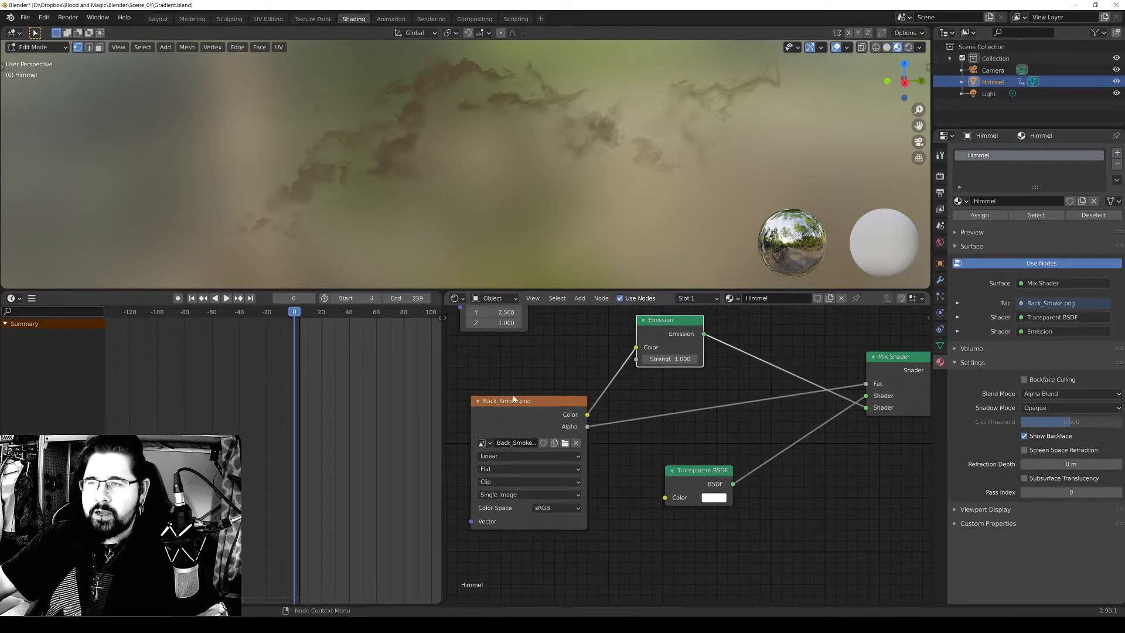
click(609, 399)
shift+middle_drag(667, 325, 632, 364)
click(610, 358)
click(831, 396)
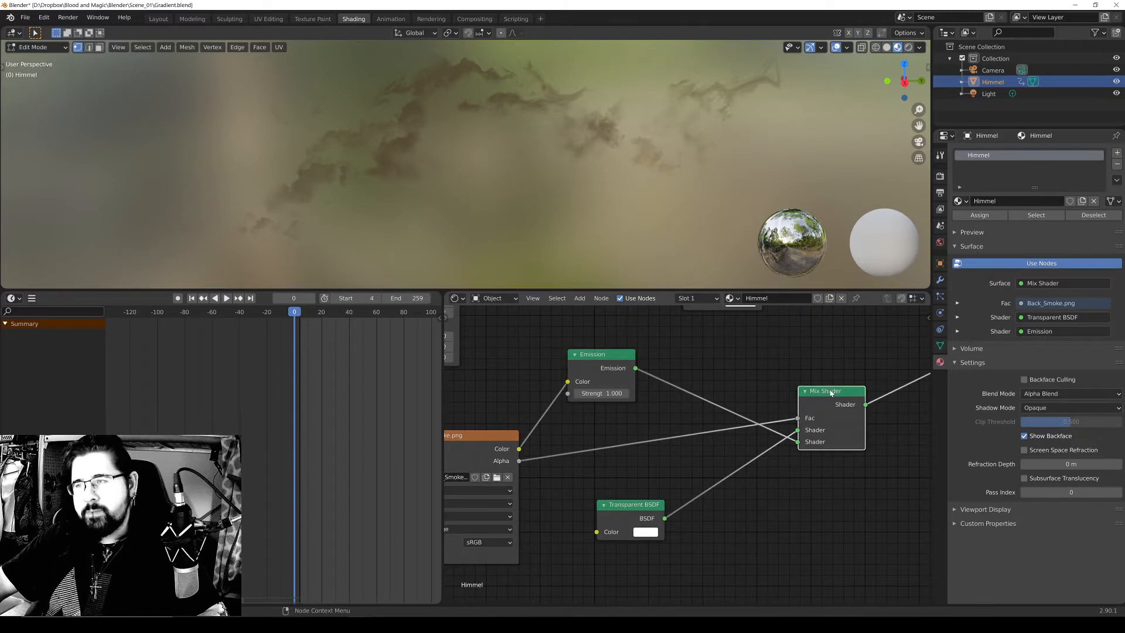
shift+middle_drag(493, 464, 509, 447)
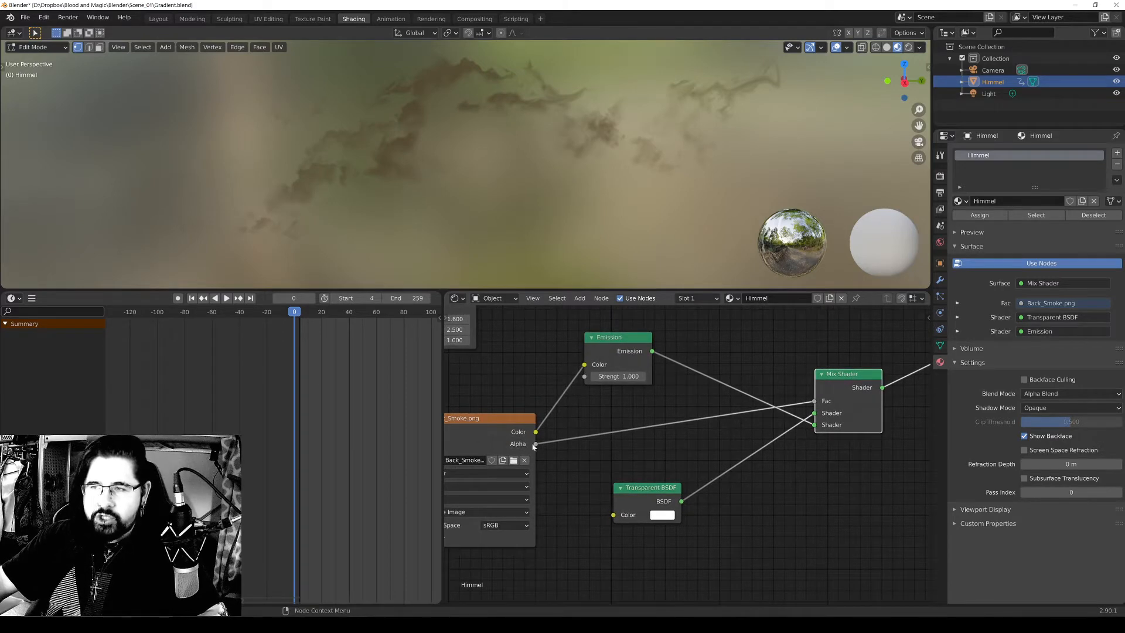
drag(817, 391, 809, 388)
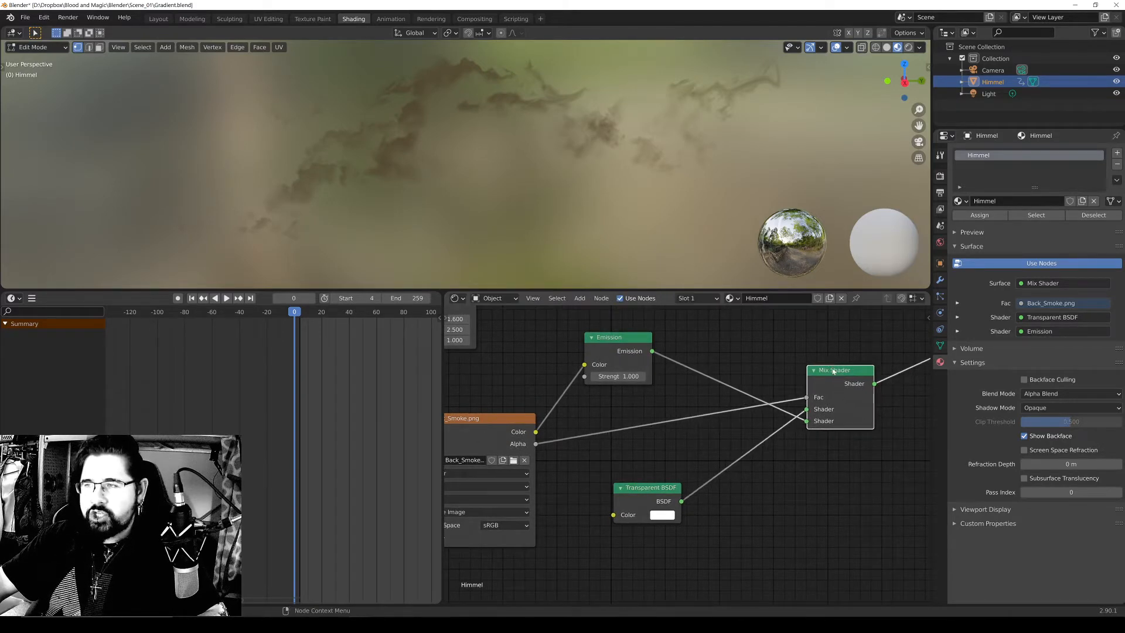
Inspect the Mix Shader's Fac and two Shader inputs, and move the connected Transparent BSDF node up toward the Alpha link.
scroll(859, 382, up, 3)
middle_drag(858, 382, 737, 401)
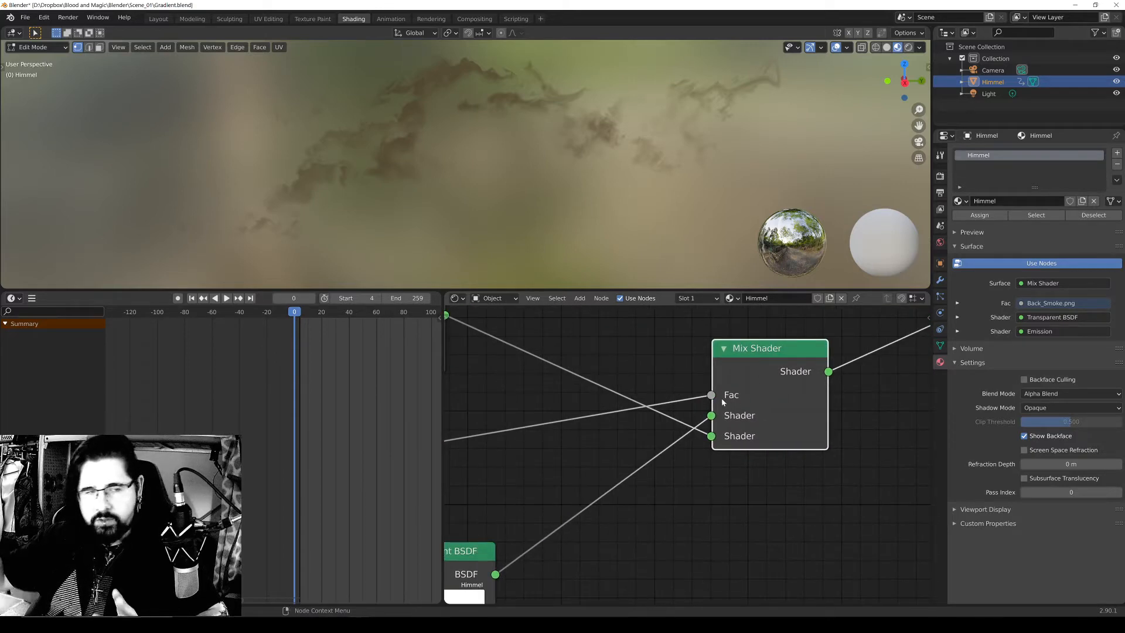
scroll(740, 399, down, 3)
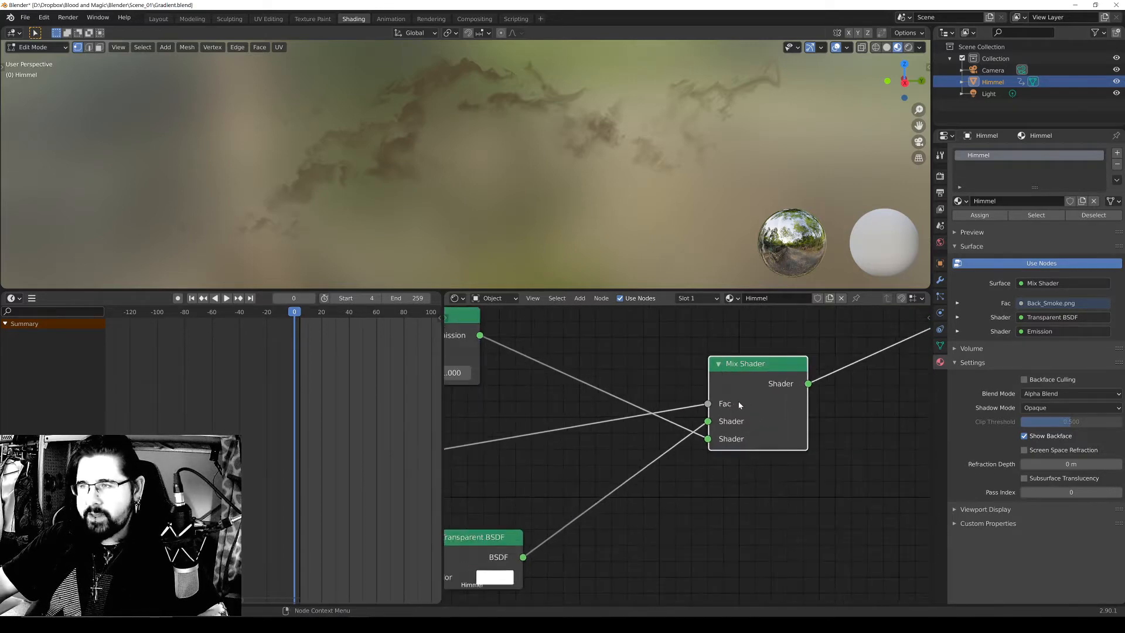
shift+middle_drag(741, 401, 839, 366)
drag(606, 486, 615, 461)
shift+middle_drag(797, 399, 758, 436)
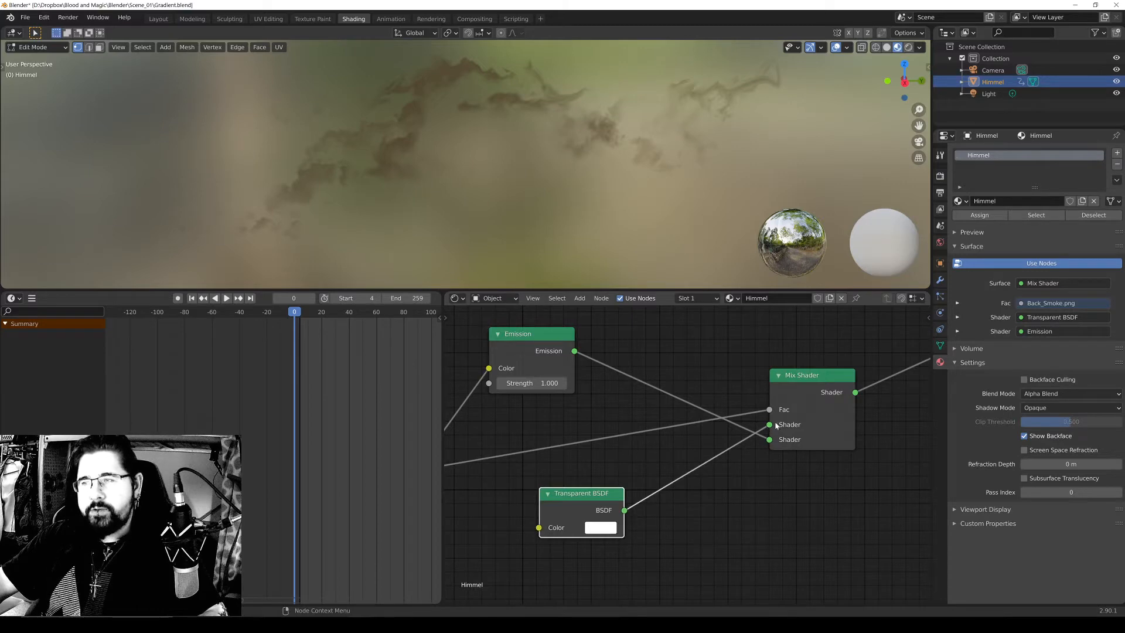
scroll(643, 281, down, 1)
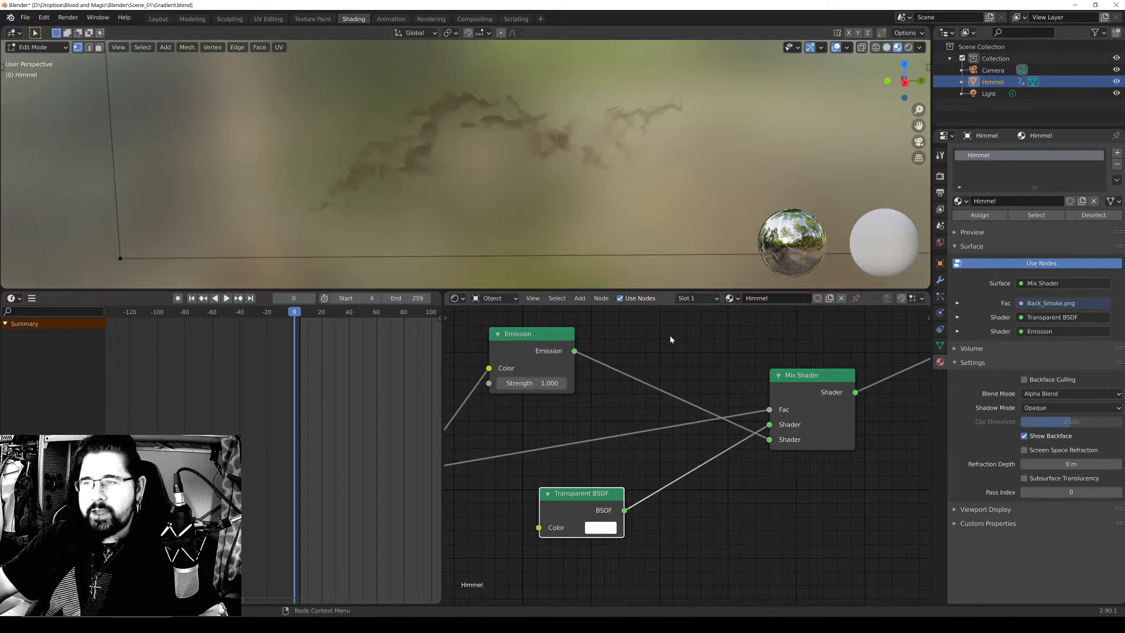
scroll(670, 335, up, 1)
middle_drag(670, 335, 804, 321)
middle_drag(504, 444, 358, 454)
drag(561, 493, 567, 466)
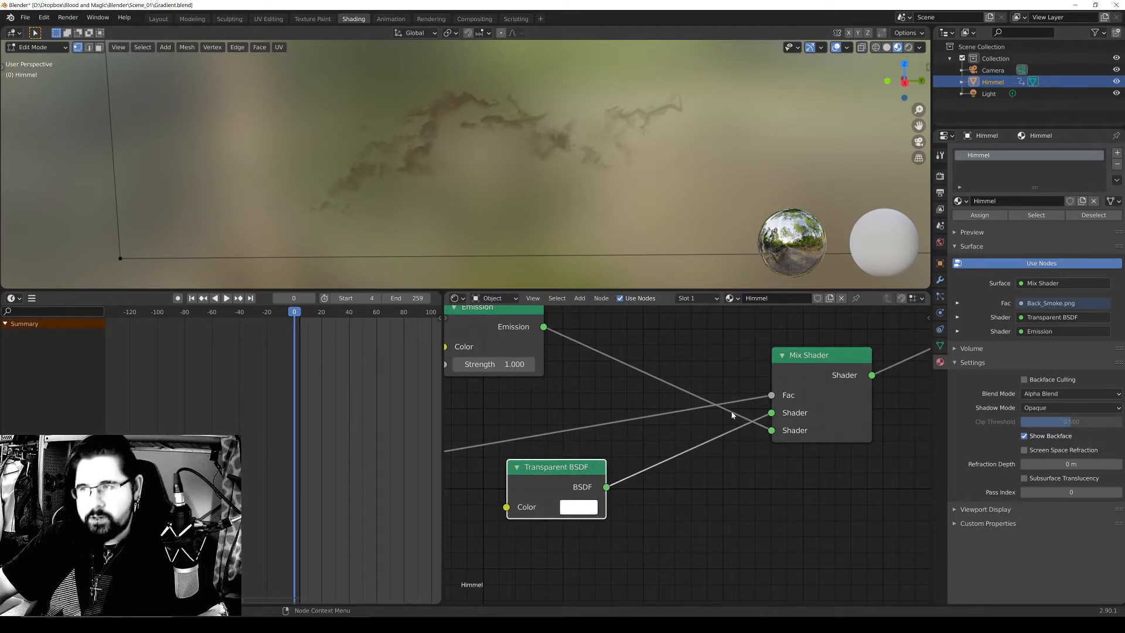
Follow the Back_Smoke.png Alpha link to the Mix Shader's Fac, shifting the image node slightly up toward the Emission node.
scroll(732, 415, down, 1)
middle_drag(732, 415, 797, 405)
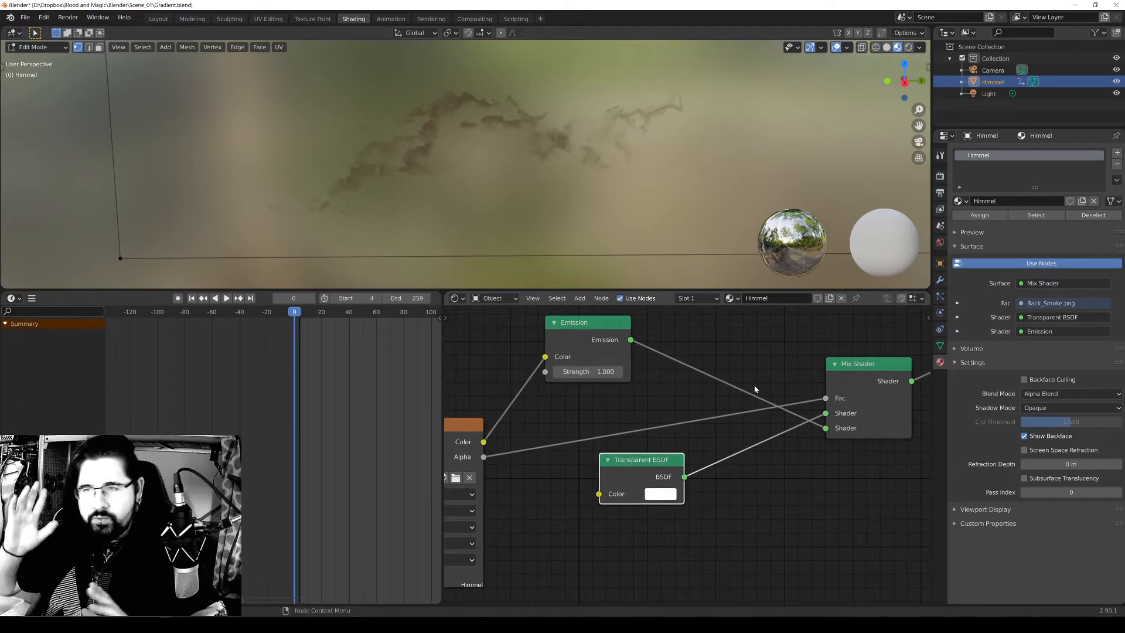
scroll(755, 389, up, 2)
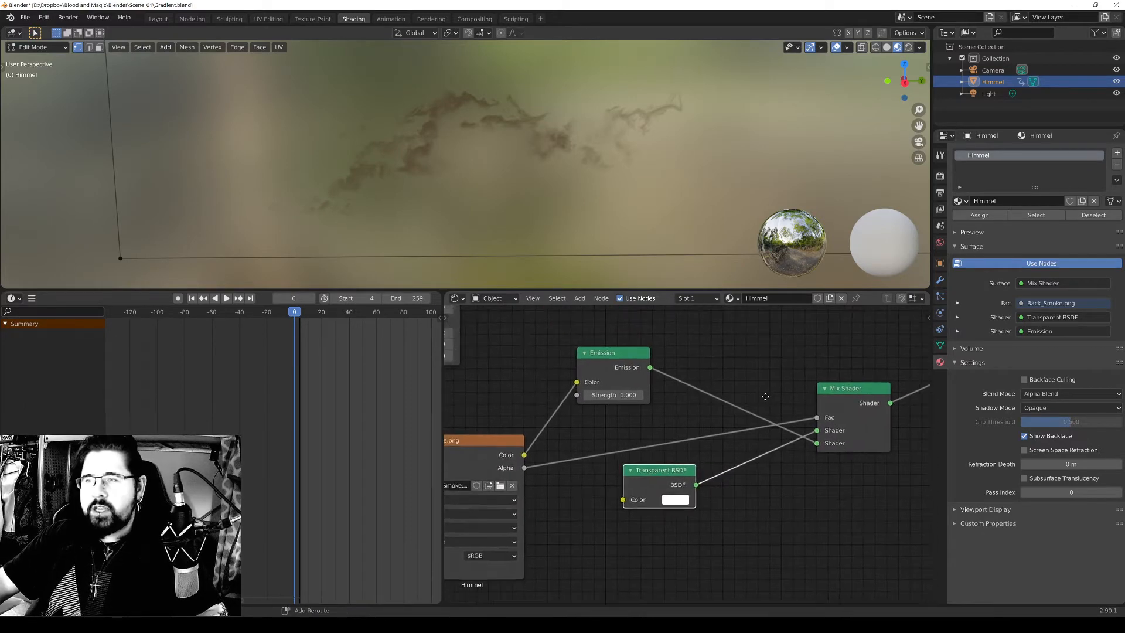
middle_drag(587, 449, 664, 442)
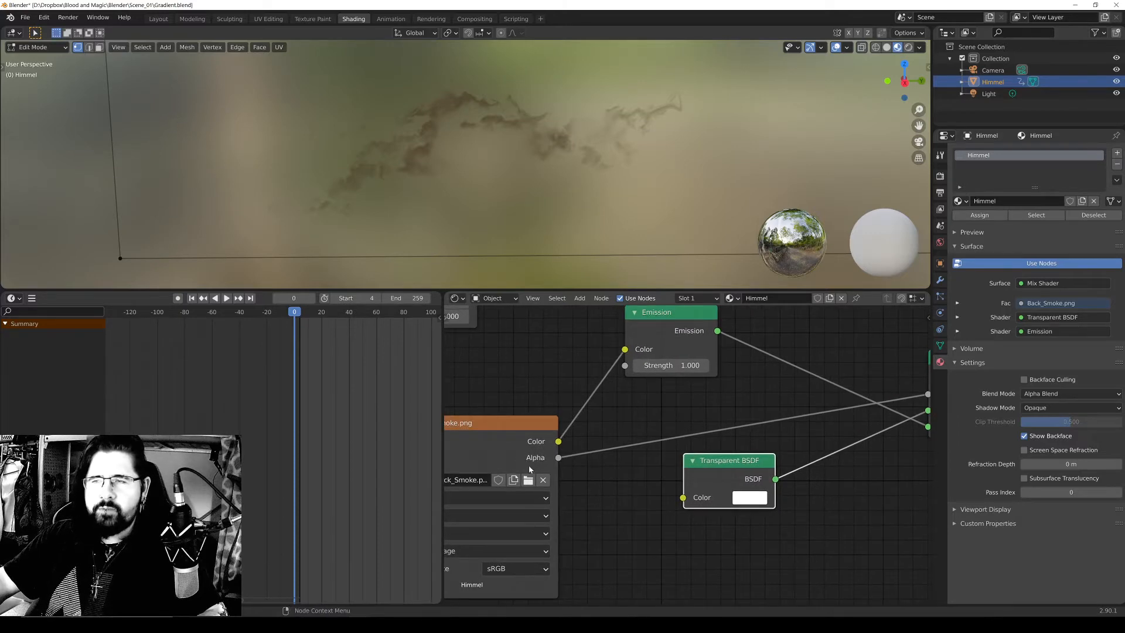
middle_drag(591, 437, 590, 440)
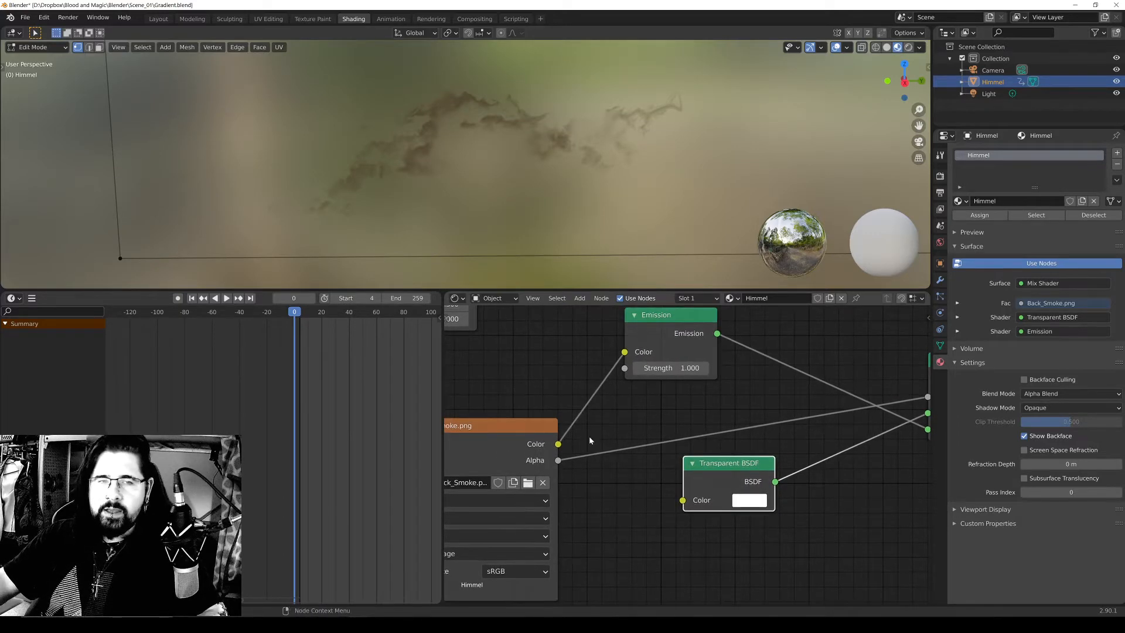
drag(511, 434, 518, 418)
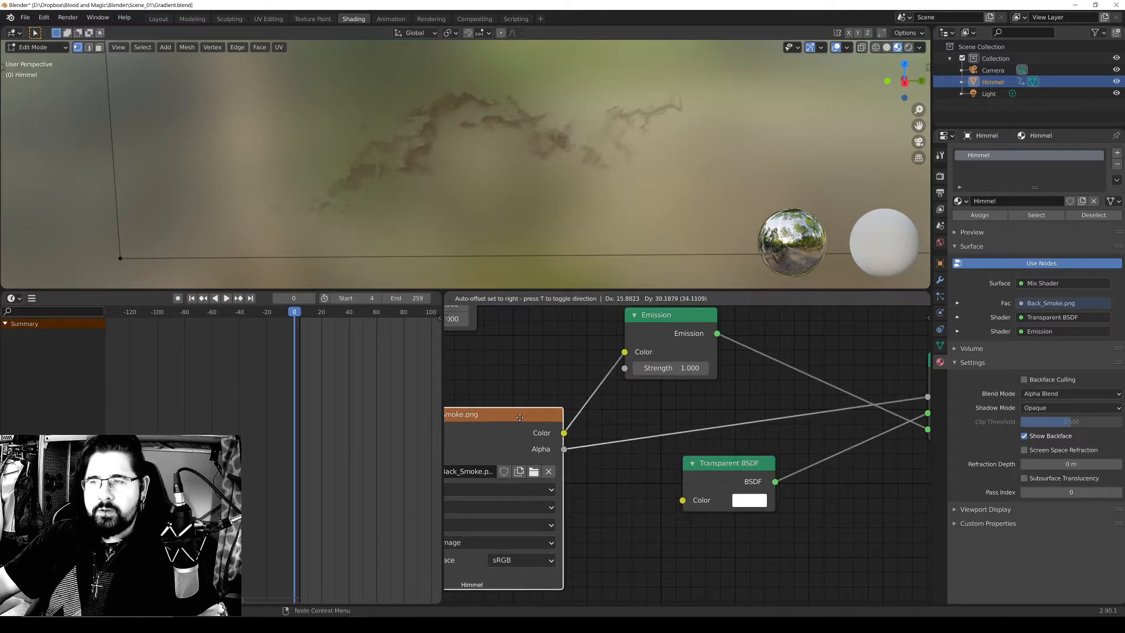
middle_drag(623, 410, 454, 438)
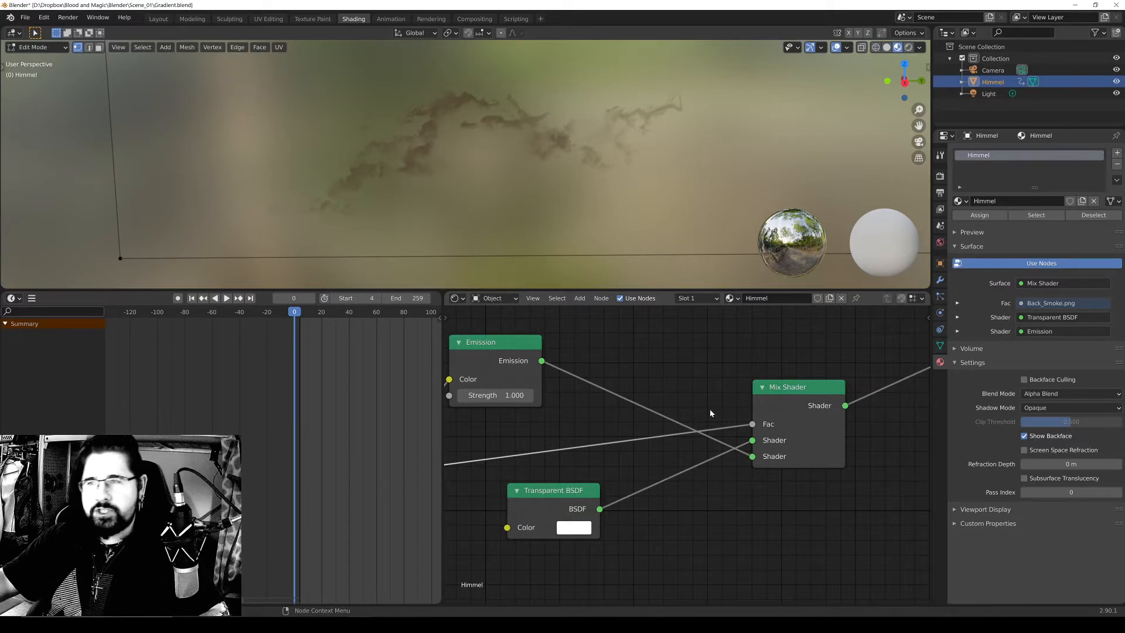
Review the image's Color and Alpha links into Emission and the Mix Shader, and move the connected Transparent BSDF slightly up.
middle_drag(718, 409, 874, 397)
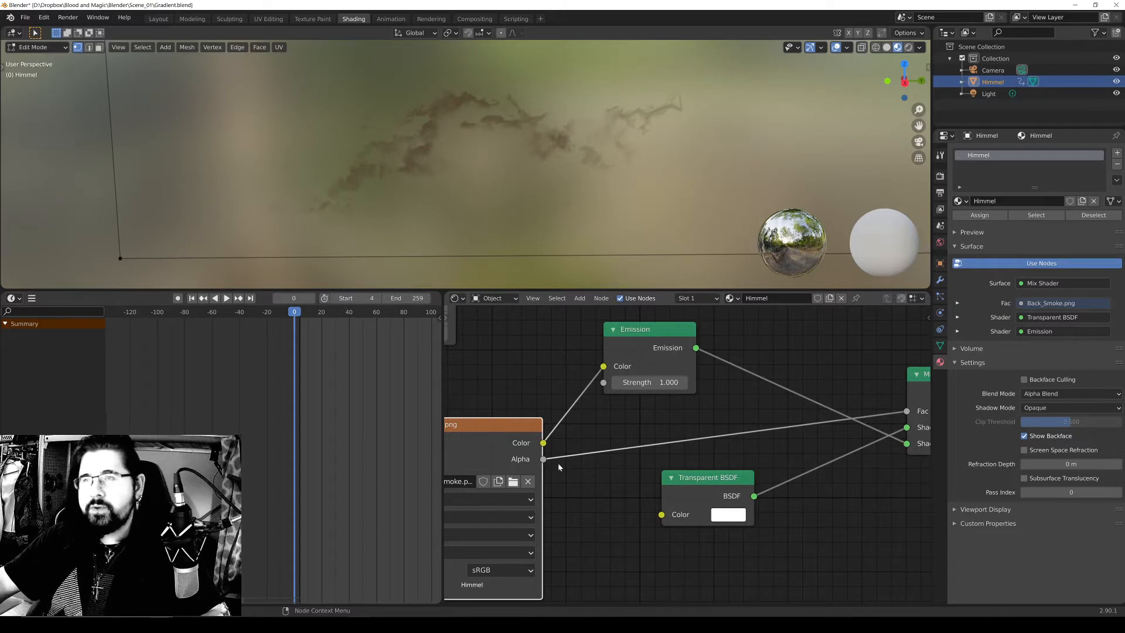
ctrl+scroll(580, 434, down, 3)
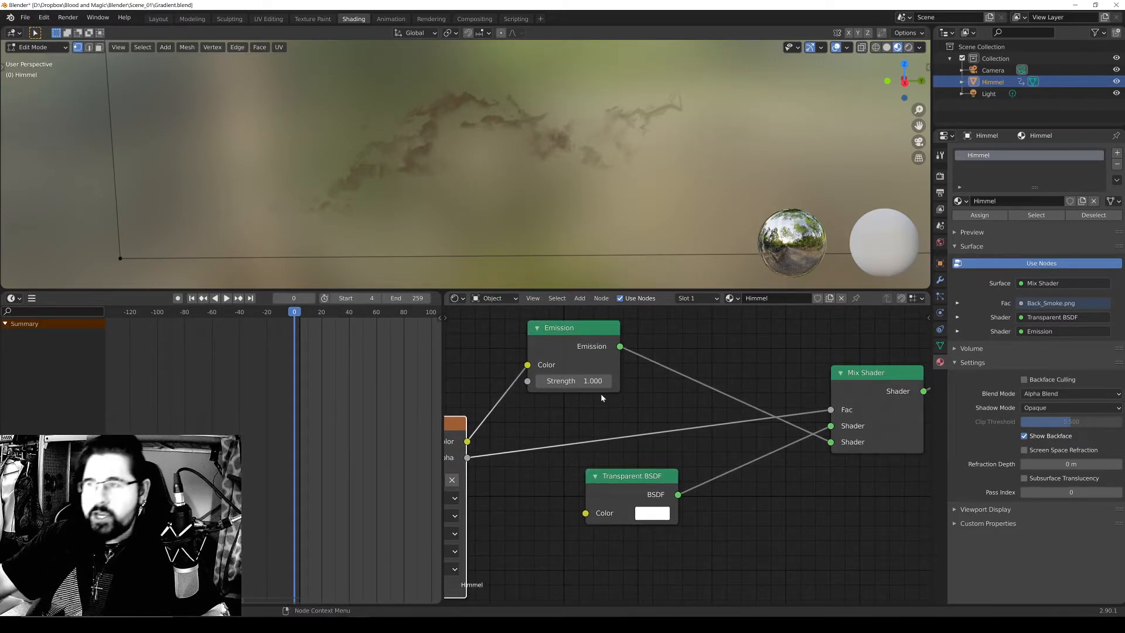
middle_drag(601, 398, 650, 378)
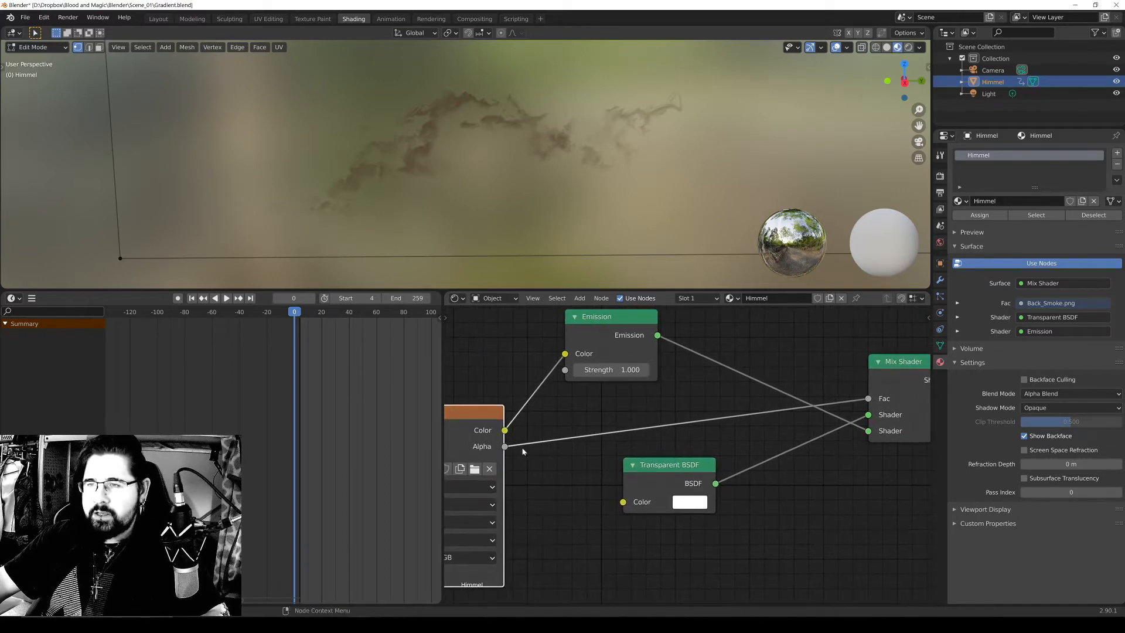
middle_drag(504, 446, 423, 457)
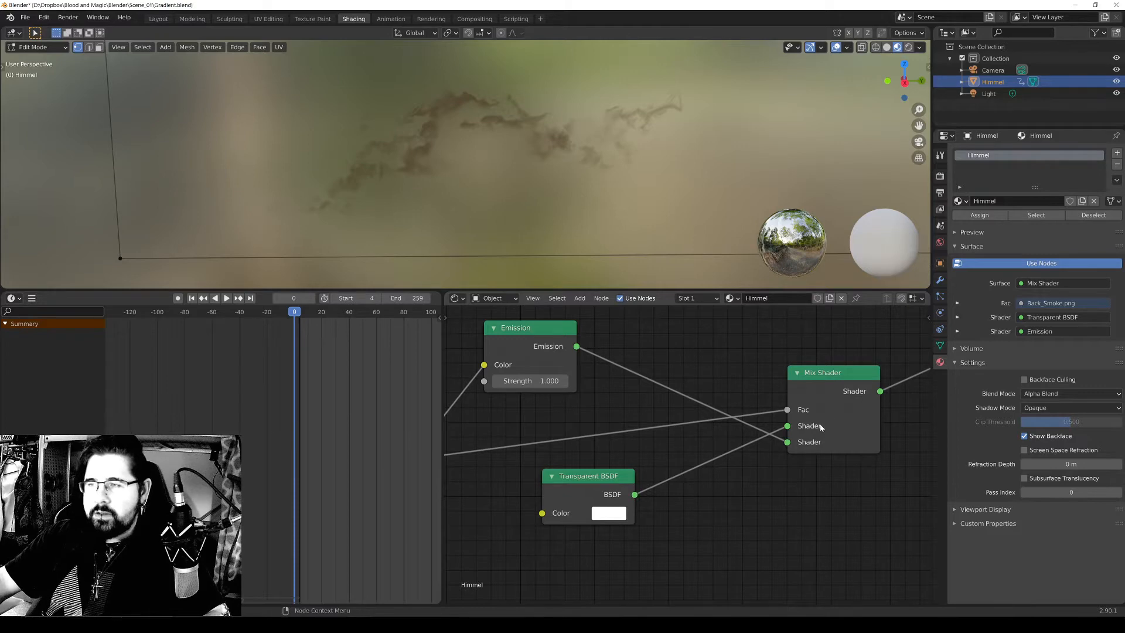
scroll(820, 428, up, 1)
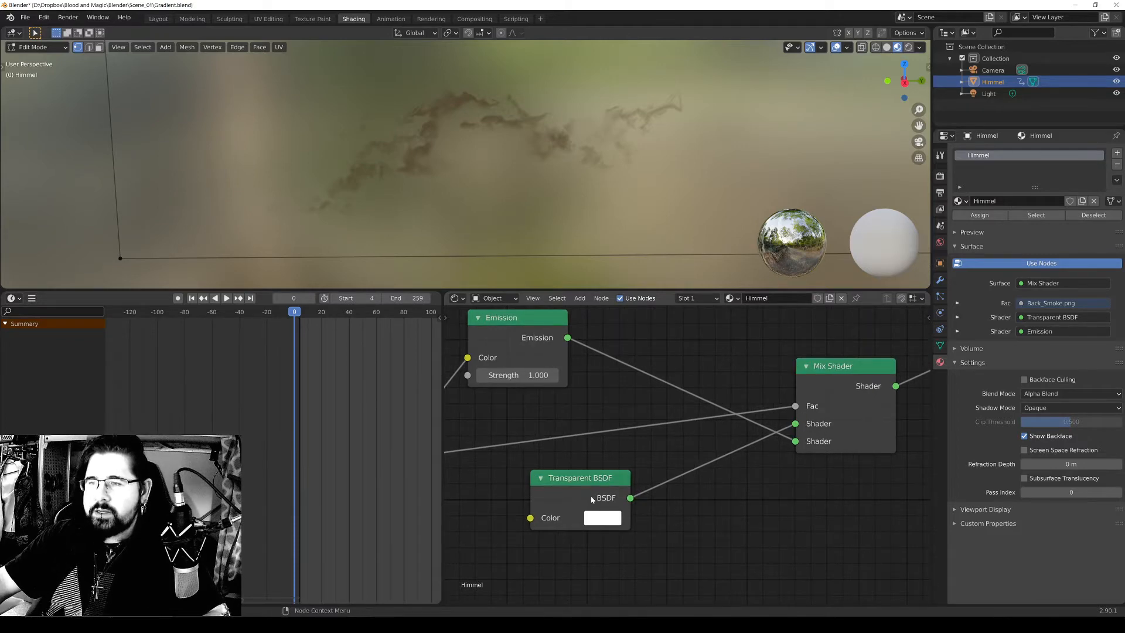
drag(591, 499, 589, 482)
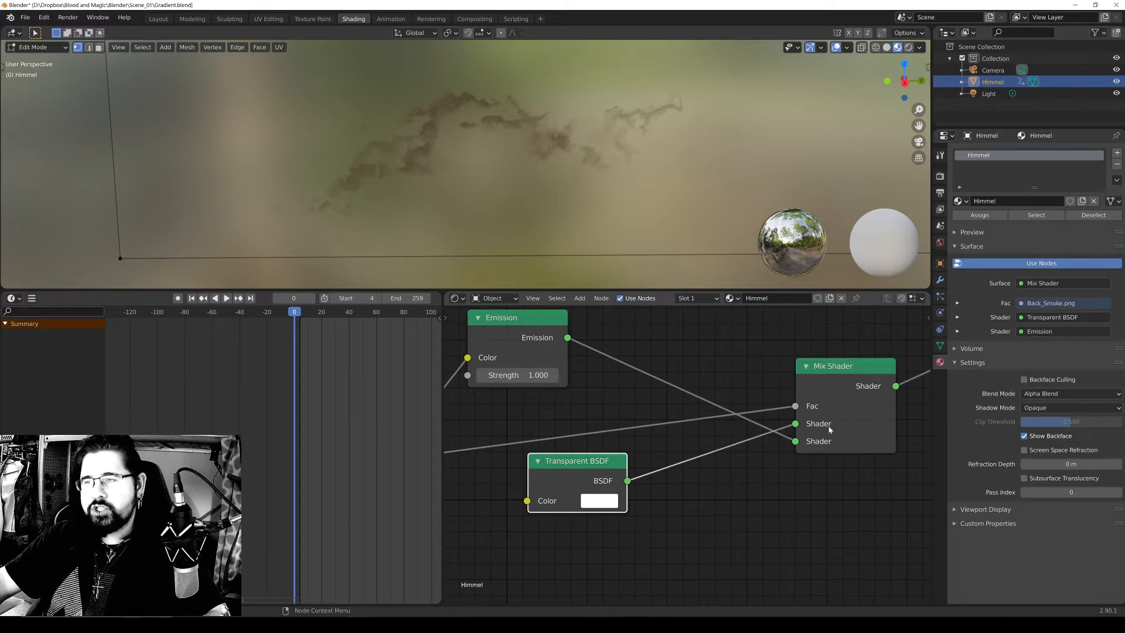
Trace the image's Color and Alpha links through Emission and the Mix Shader to the Material Output's Surface.
middle_drag(683, 394, 786, 437)
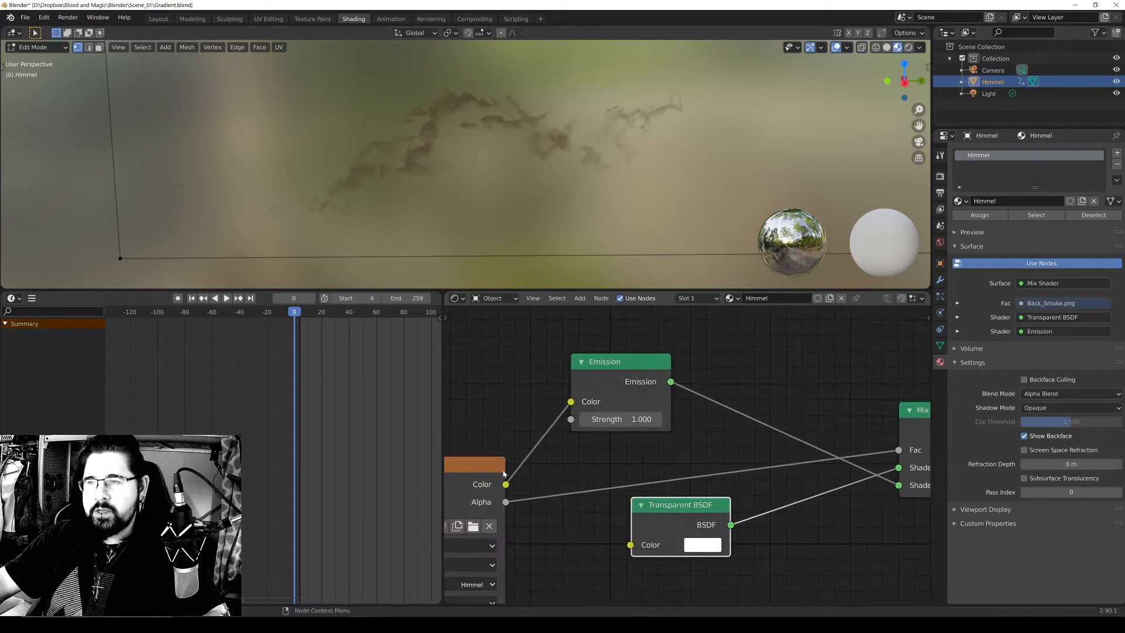
shift+middle_drag(622, 367, 621, 380)
middle_drag(718, 354, 623, 346)
shift+middle_drag(777, 467, 712, 467)
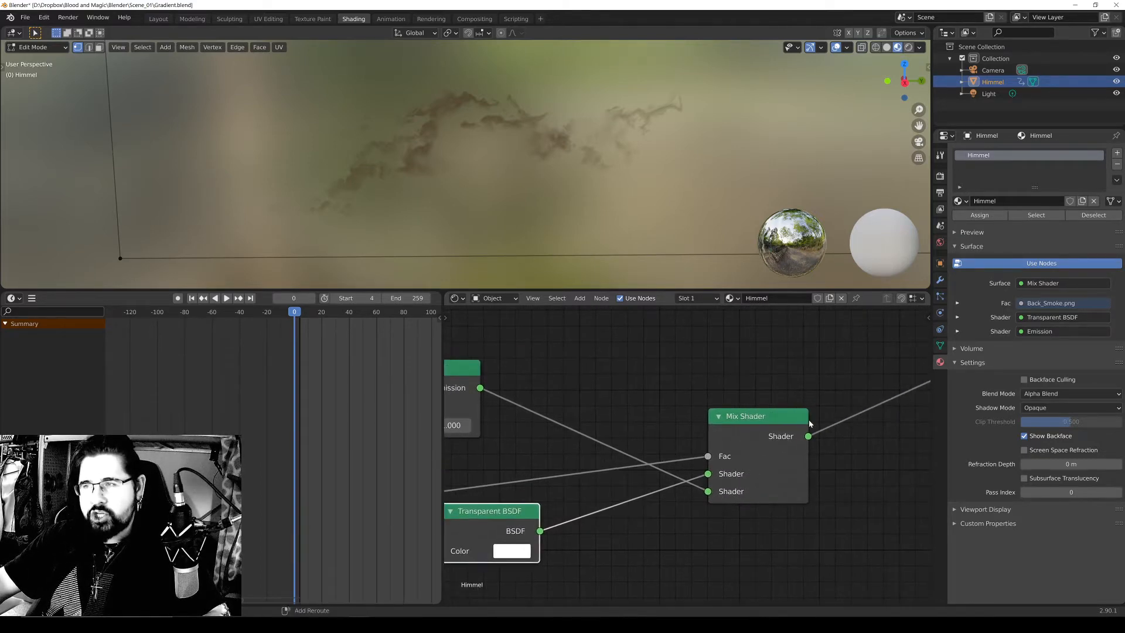
shift+middle_drag(801, 410, 539, 497)
scroll(703, 405, down, 2)
middle_drag(773, 394, 723, 430)
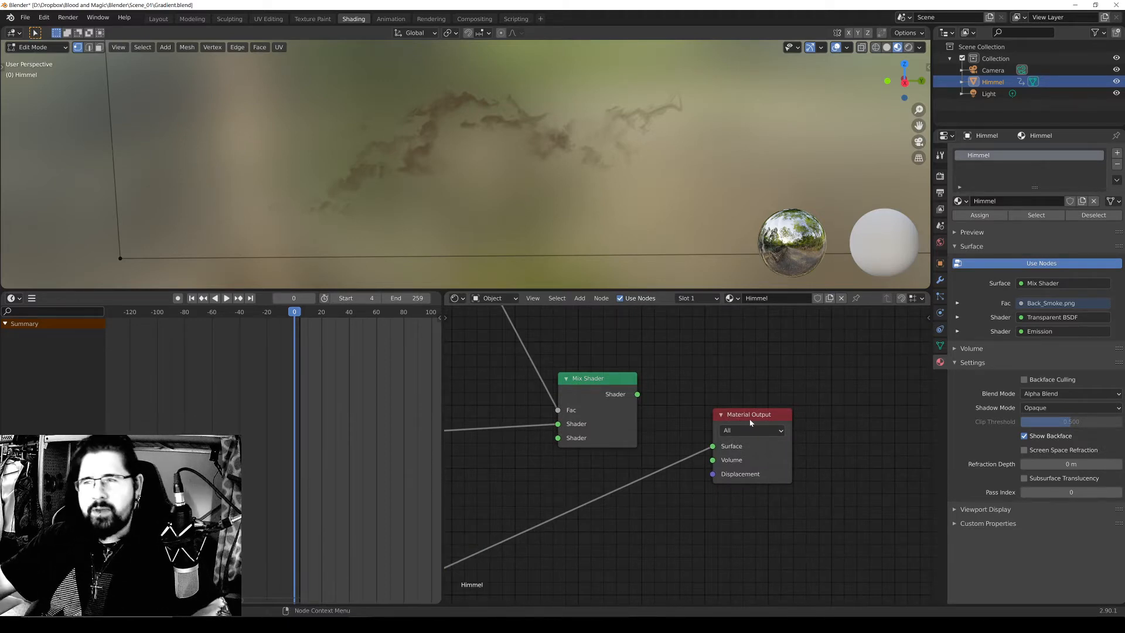
scroll(631, 444, down, 2)
middle_drag(630, 443, 637, 387)
scroll(731, 481, down, 1)
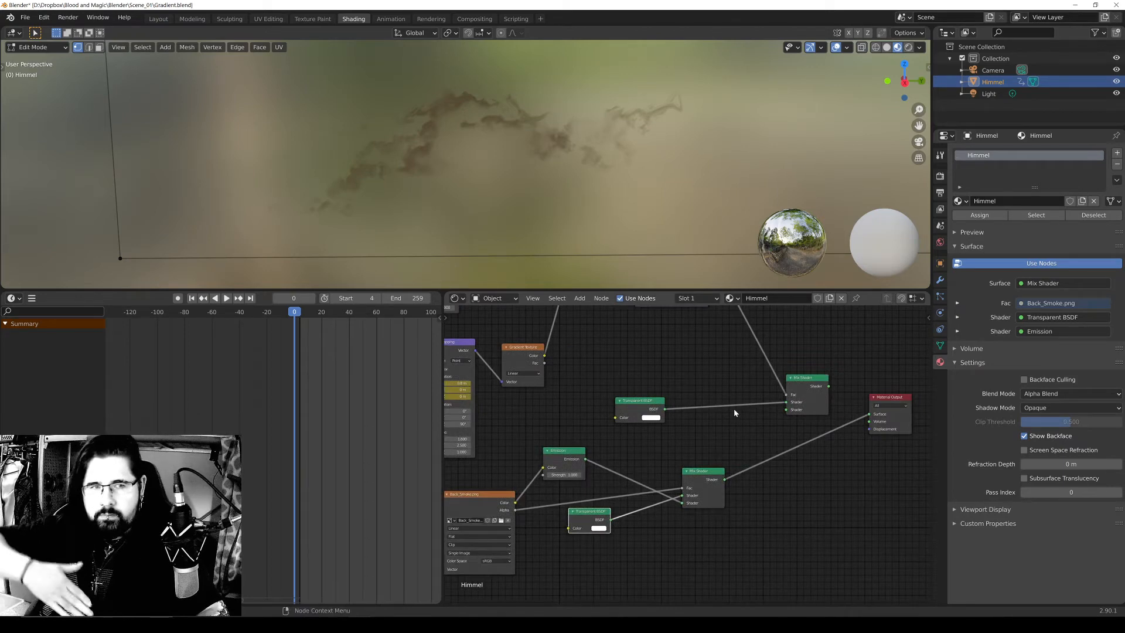
Compare the Noise Texture, Gradient Texture, Add and ColorRamp branch with the Back_Smoke.png image branch.
middle_drag(619, 382, 657, 429)
scroll(657, 429, up, 2)
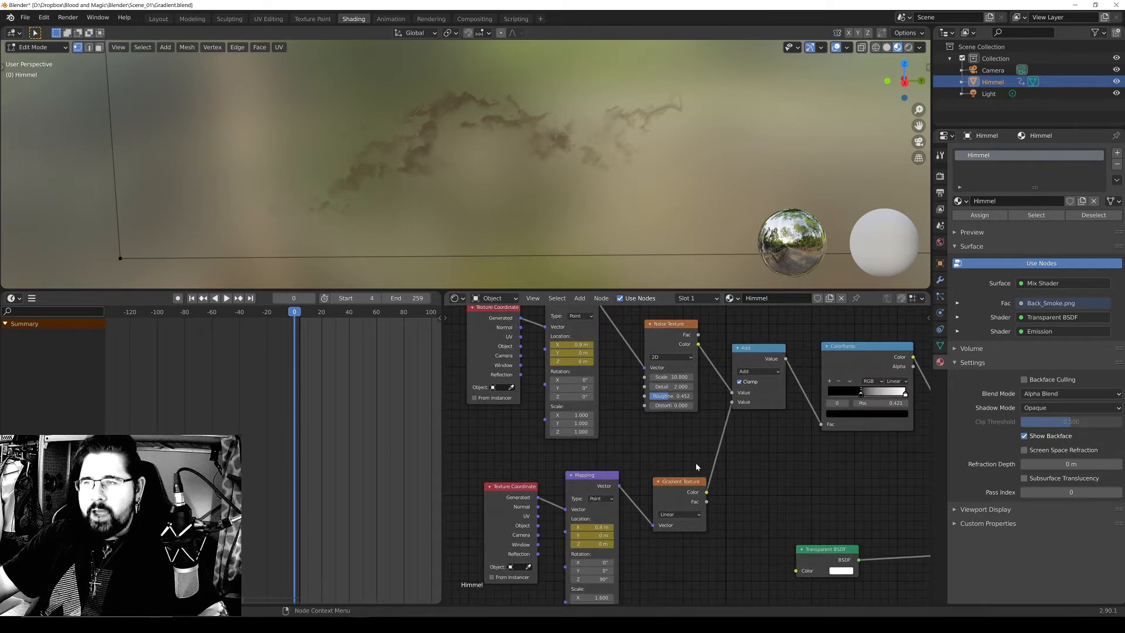
scroll(696, 467, up, 1)
middle_drag(683, 493, 657, 555)
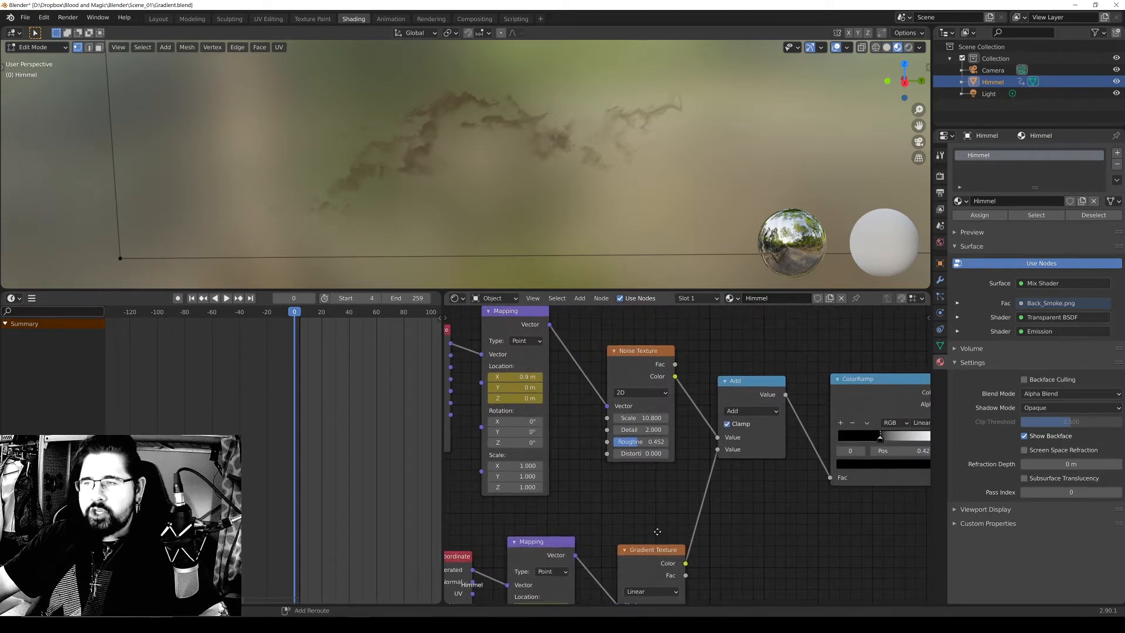
middle_drag(661, 505, 671, 458)
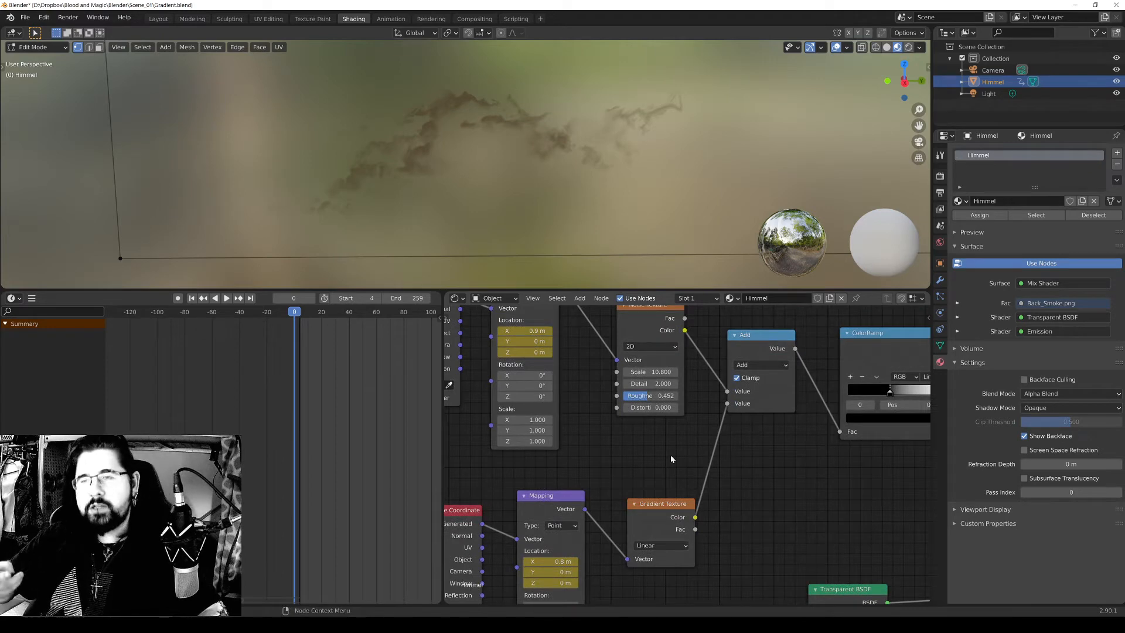
middle_drag(809, 476, 735, 264)
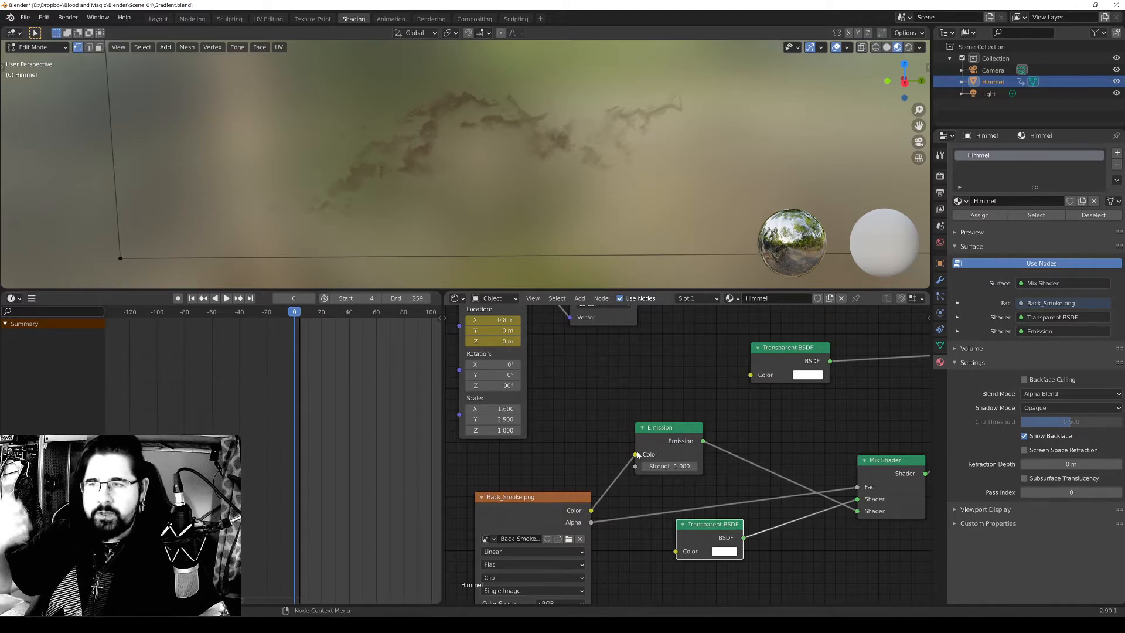
middle_drag(637, 455, 714, 566)
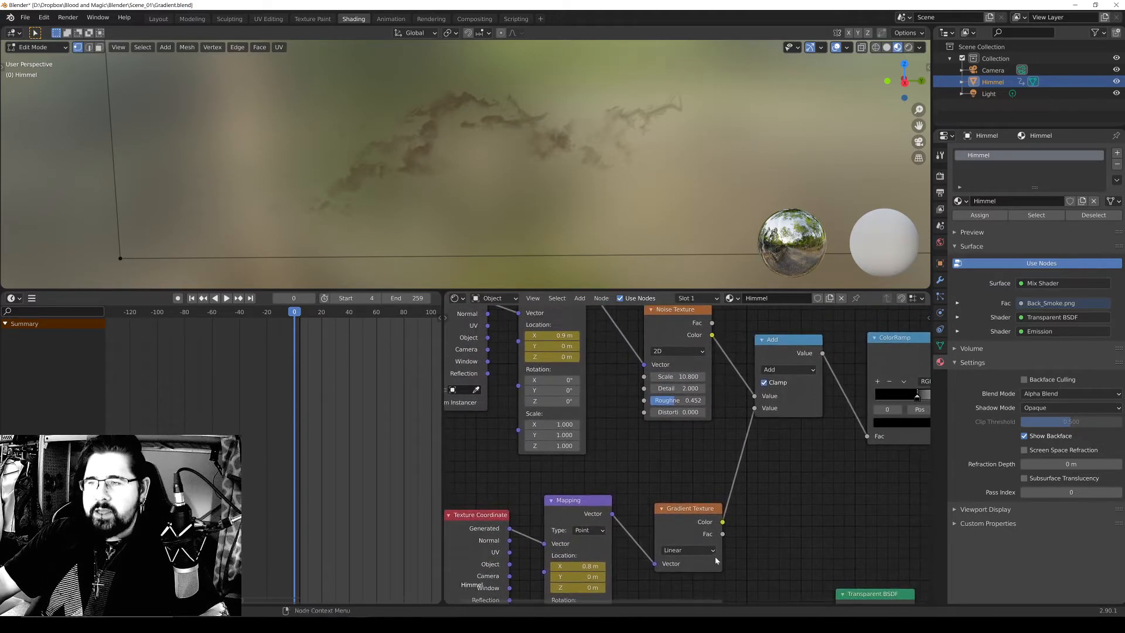
Nudge the Gradient Texture and Noise Texture nodes slightly left, and inspect the Noise Texture's Scale, Detail, Roughness and Distortion.
drag(680, 515, 673, 511)
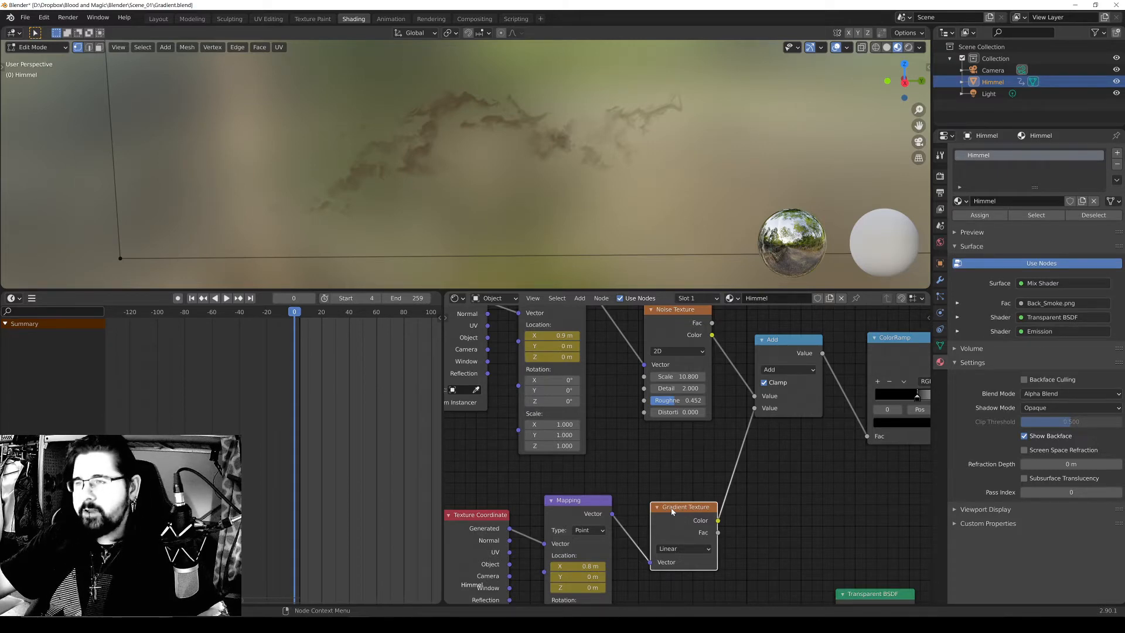
middle_drag(677, 314, 667, 334)
click(667, 334)
drag(667, 334, 662, 335)
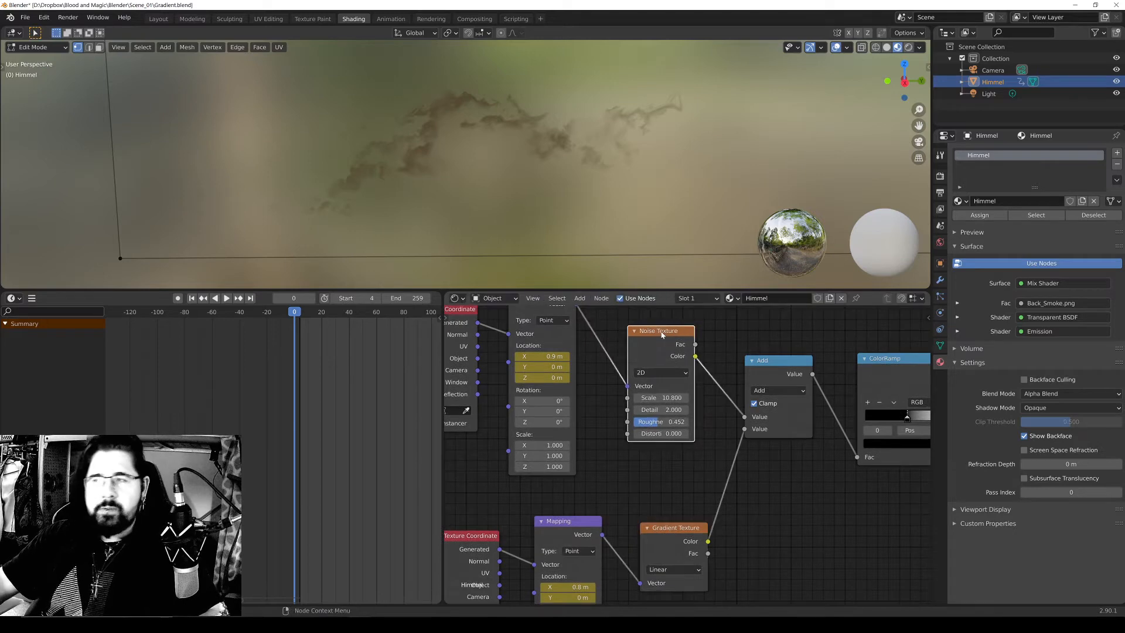
scroll(656, 404, up, 2)
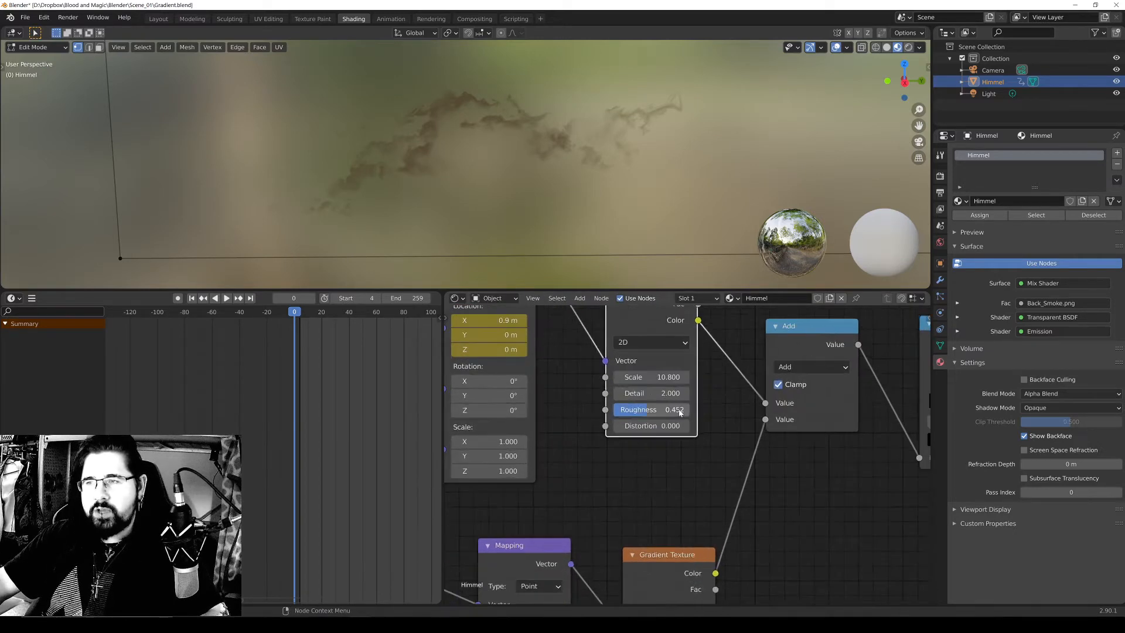
scroll(653, 396, down, 1)
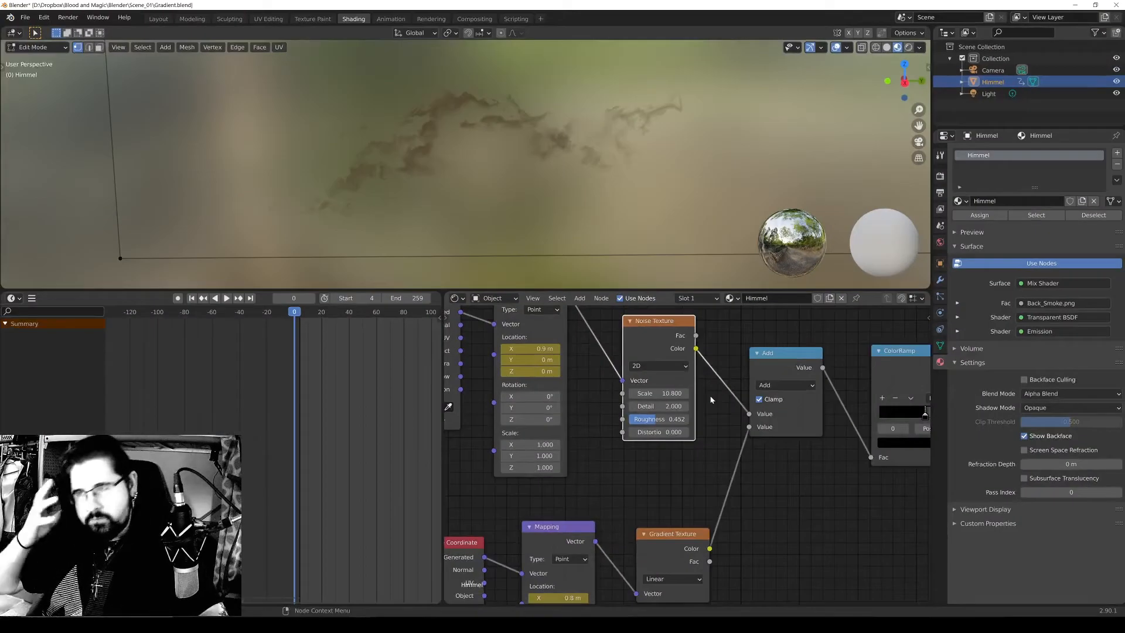
Disconnect the Gradient Texture's Color from the second Value input of the Add node.
scroll(707, 400, down, 2)
middle_drag(727, 447, 613, 392)
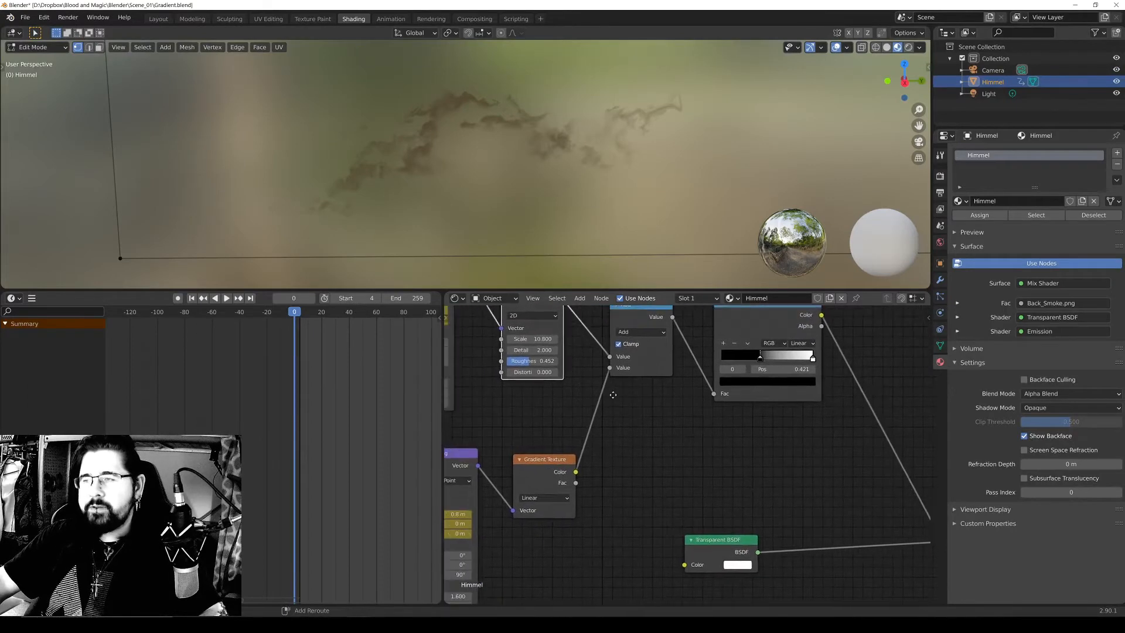
scroll(680, 435, down, 3)
middle_drag(675, 435, 600, 424)
click(523, 462)
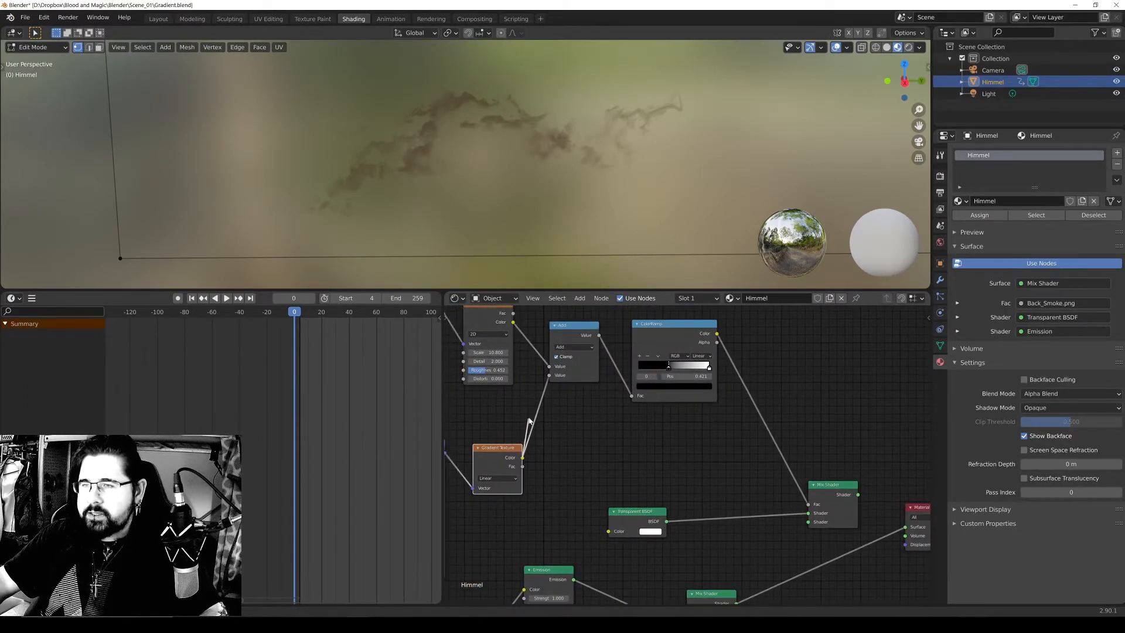
drag(551, 377, 688, 486)
Move the unused Mix Shader and its Transparent BSDF up, and connect the Gradient Texture's Color to that Mix Shader's Fac in place of the ColorRamp.
drag(831, 486, 858, 394)
click(647, 513)
drag(647, 514, 707, 485)
drag(849, 394, 825, 455)
drag(703, 484, 695, 493)
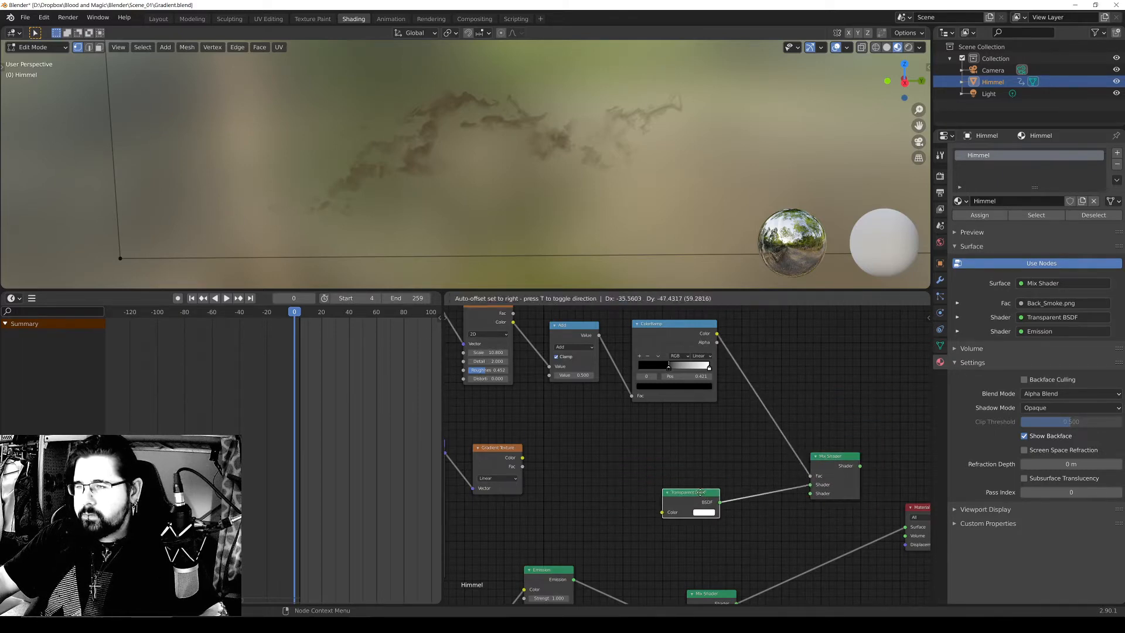
mouse_move(815, 477)
mouse_down()
mouse_move(783, 445)
mouse_move(497, 447)
mouse_move(812, 476)
mouse_up()
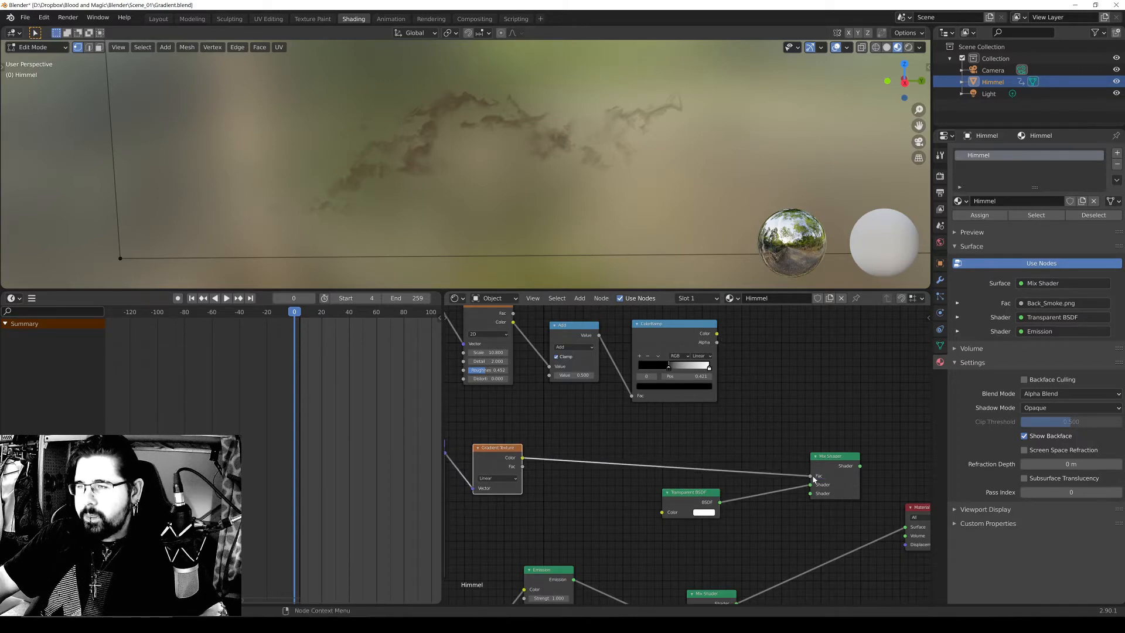
Replace Back_Smoke.png with Himmel.png in the image texture node and bring the whole plane into view.
scroll(715, 460, down, 4)
shift+middle_drag(547, 512, 667, 431)
scroll(648, 534, up, 7)
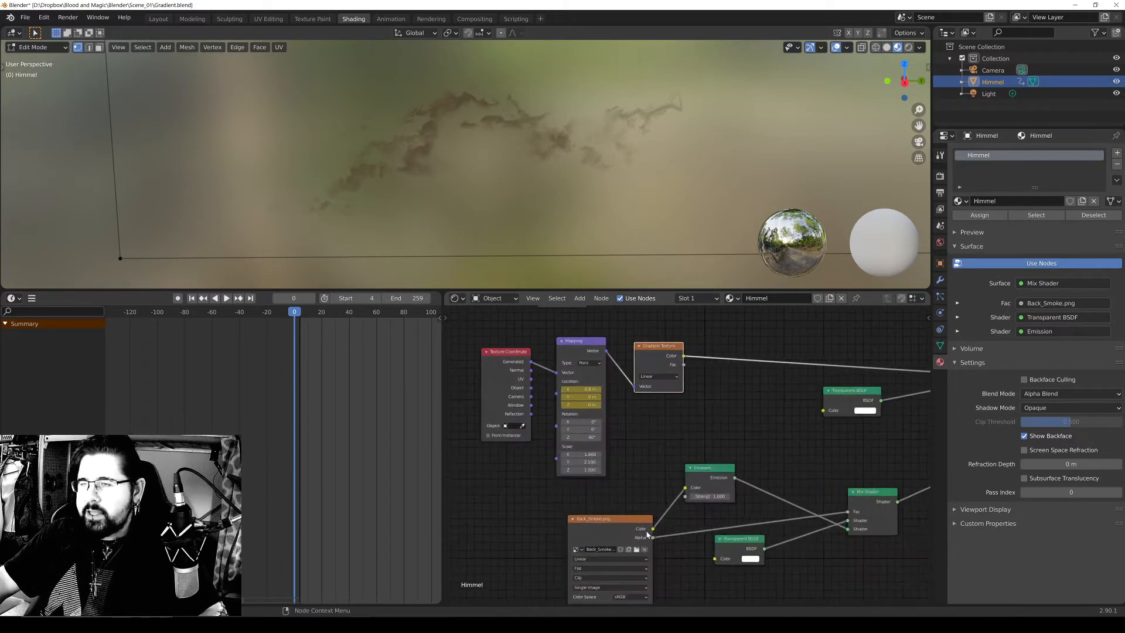
middle_drag(638, 531, 632, 527)
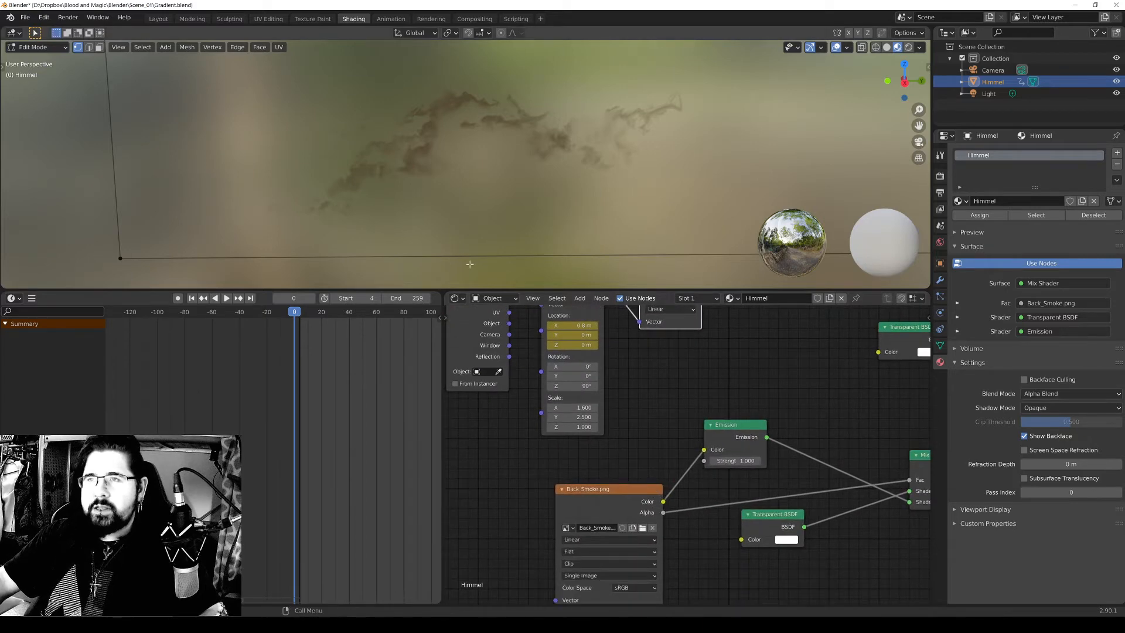
click(642, 527)
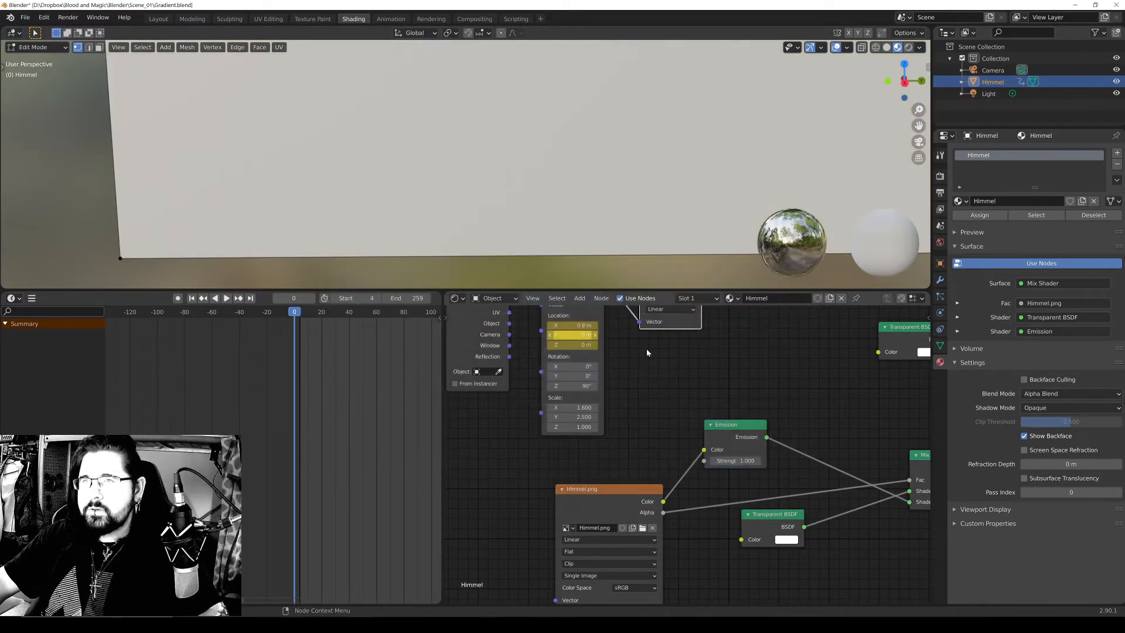
scroll(557, 191, down, 5)
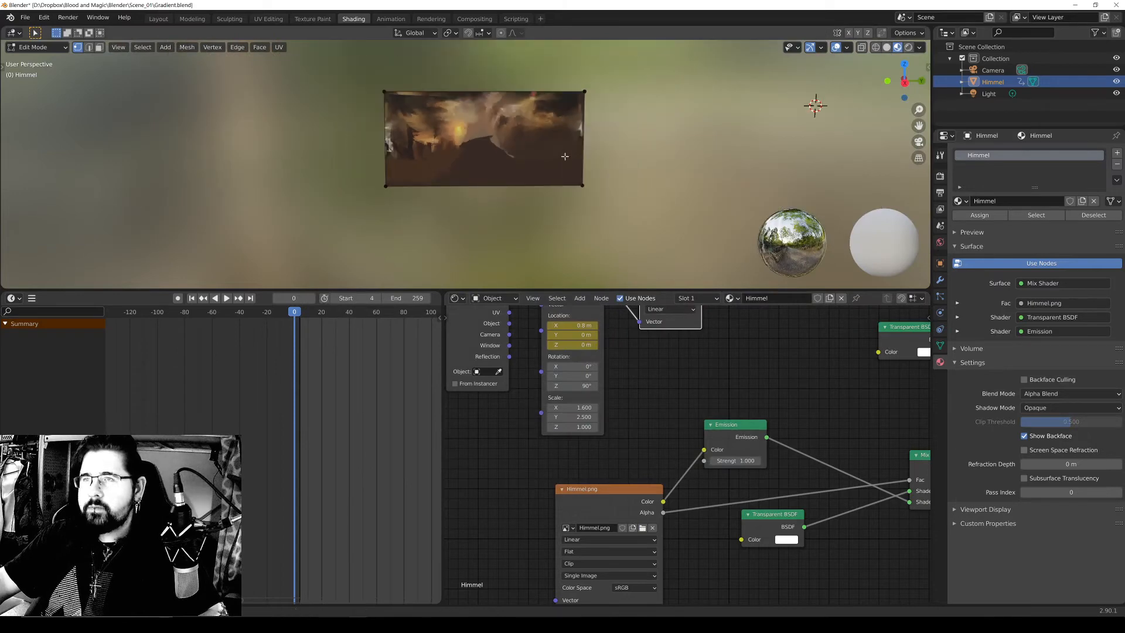
Feed the image's Mix Shader into the upper Mix Shader's second Shader input, connect the upper one to Material Output's Surface, and lower it slightly.
middle_drag(810, 473, 630, 430)
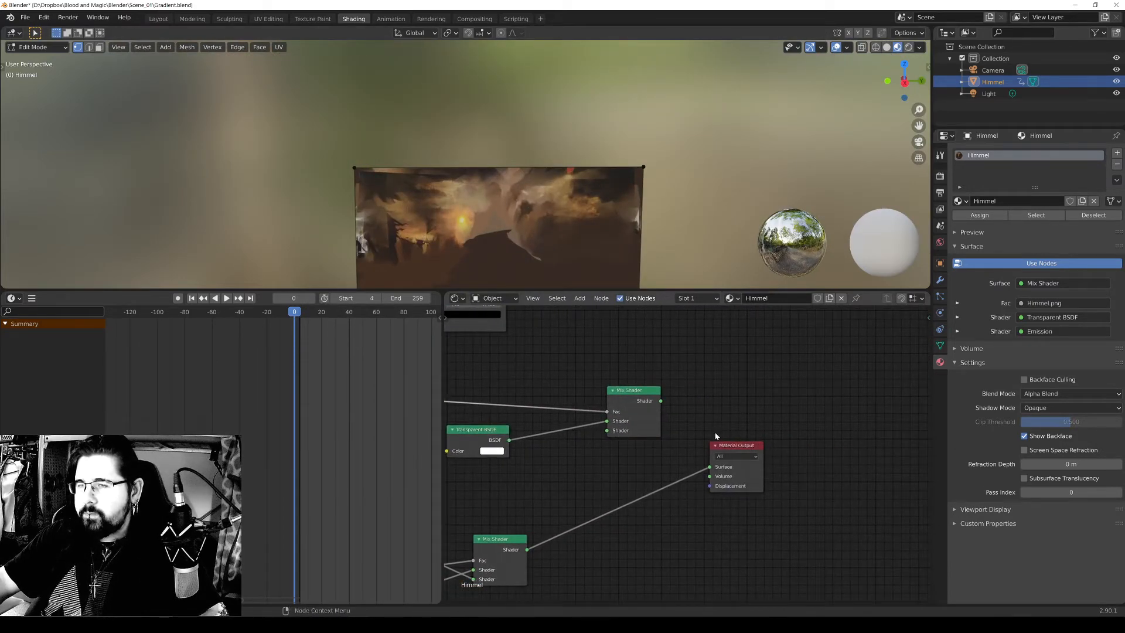
drag(707, 471, 607, 430)
drag(661, 401, 710, 467)
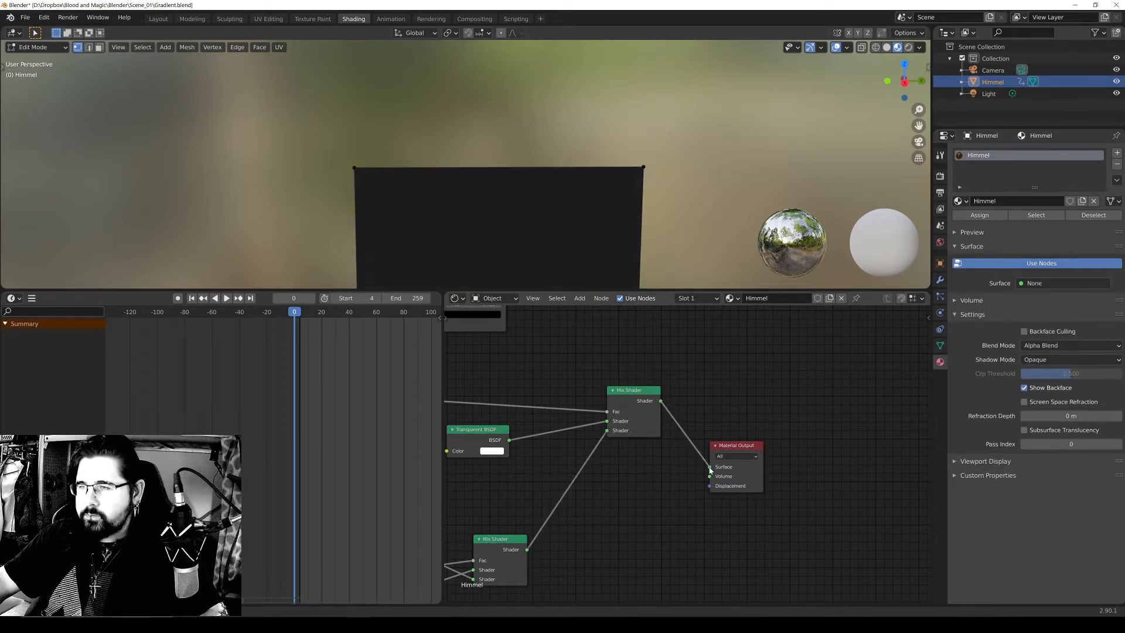
drag(637, 394, 624, 421)
Shift the Location X of the gradient's Mapping node to reveal the lower part of the Himmel.png image on the plane.
mouse_move(505, 158)
middle_down()
mouse_move(533, 174)
mouse_move(493, 203)
mouse_move(523, 172)
middle_up()
middle_drag(507, 467, 789, 452)
middle_drag(480, 410, 615, 435)
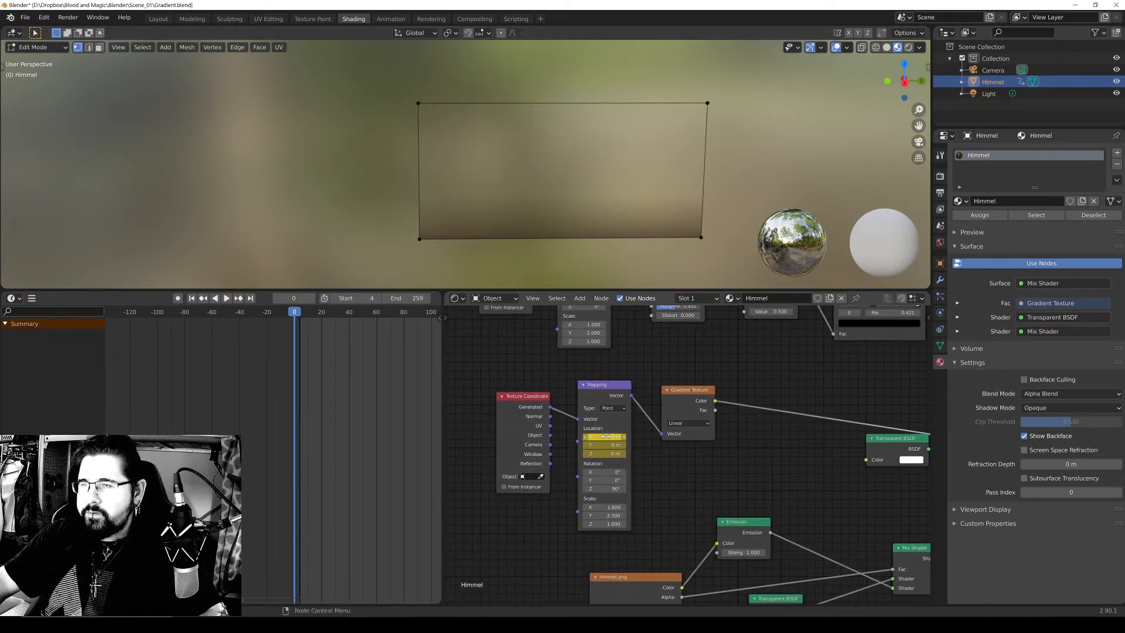
drag(607, 437, 612, 436)
Move the gradient-driven Mix Shader slightly down beside the Material Output.
middle_drag(702, 397, 275, 387)
scroll(674, 422, up, 2)
middle_drag(756, 446, 731, 402)
middle_drag(567, 378, 652, 380)
drag(649, 371, 651, 401)
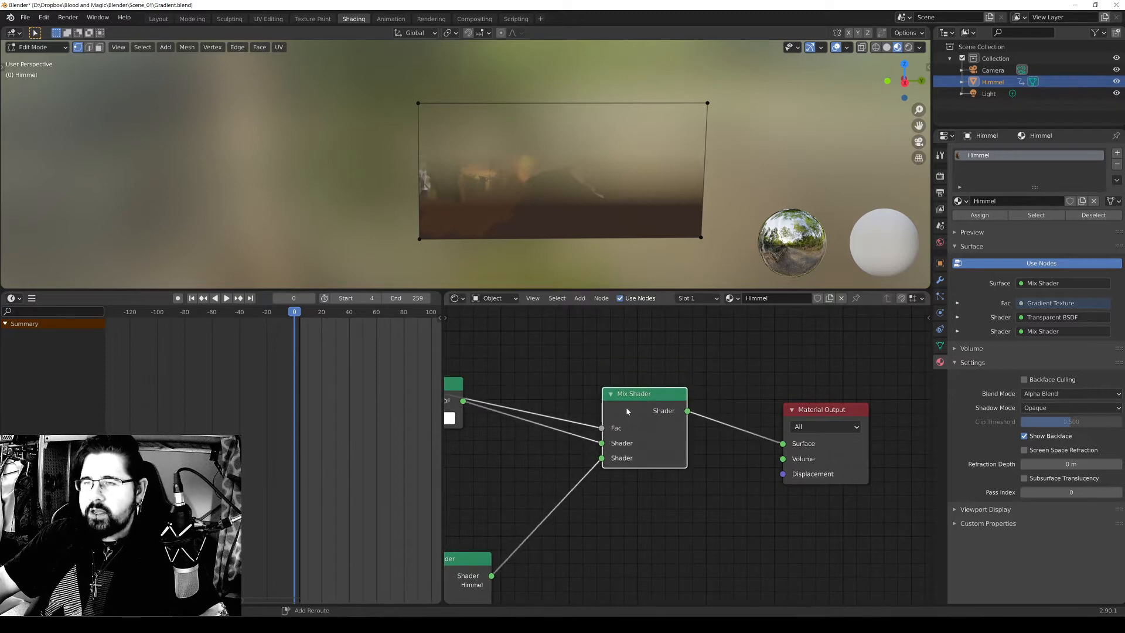
Review the image's Emission and transparency group, and move the upper Transparent BSDF down, clear of the gradient's Fac link.
middle_drag(550, 429, 699, 375)
scroll(700, 375, down, 1)
middle_drag(579, 465, 809, 402)
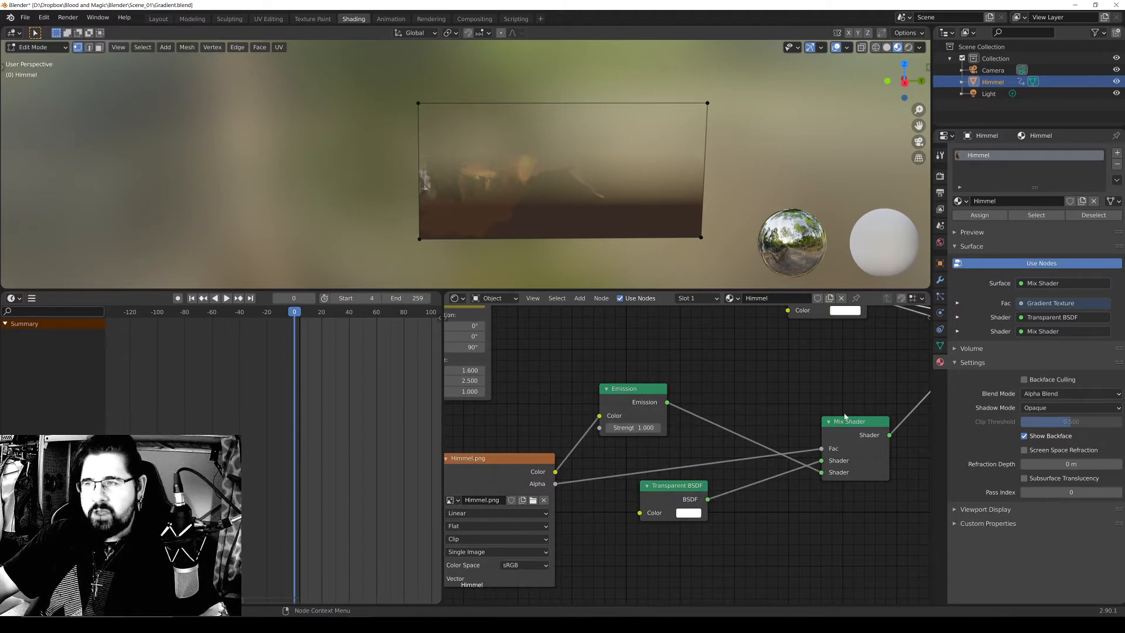
middle_drag(844, 416, 650, 479)
drag(654, 395, 632, 447)
middle_drag(732, 427, 672, 446)
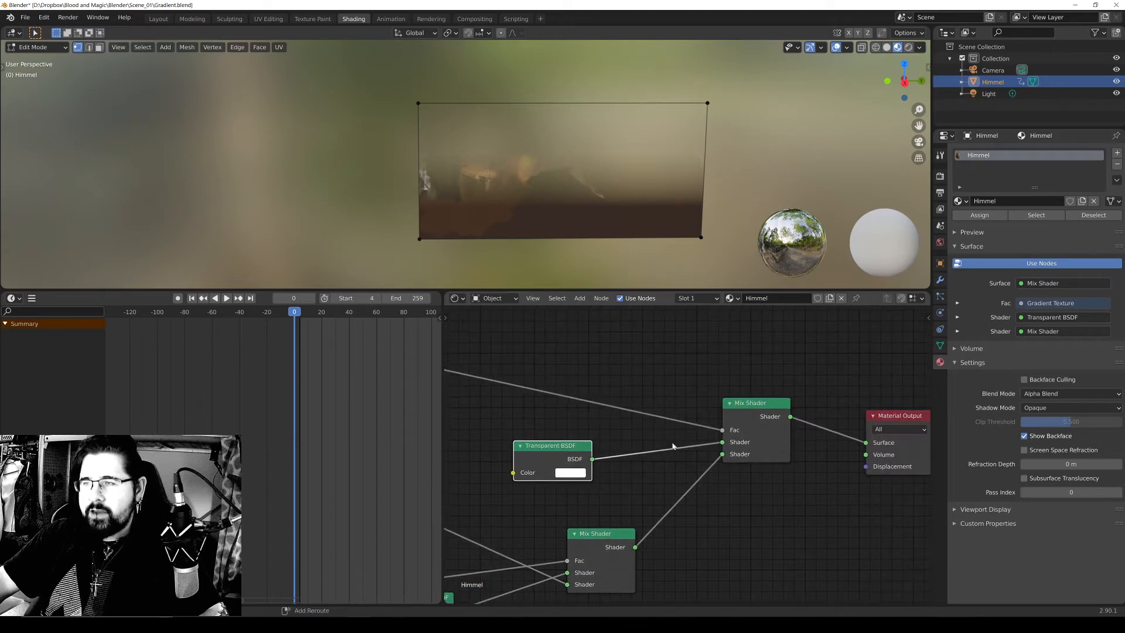
middle_drag(620, 590, 751, 475)
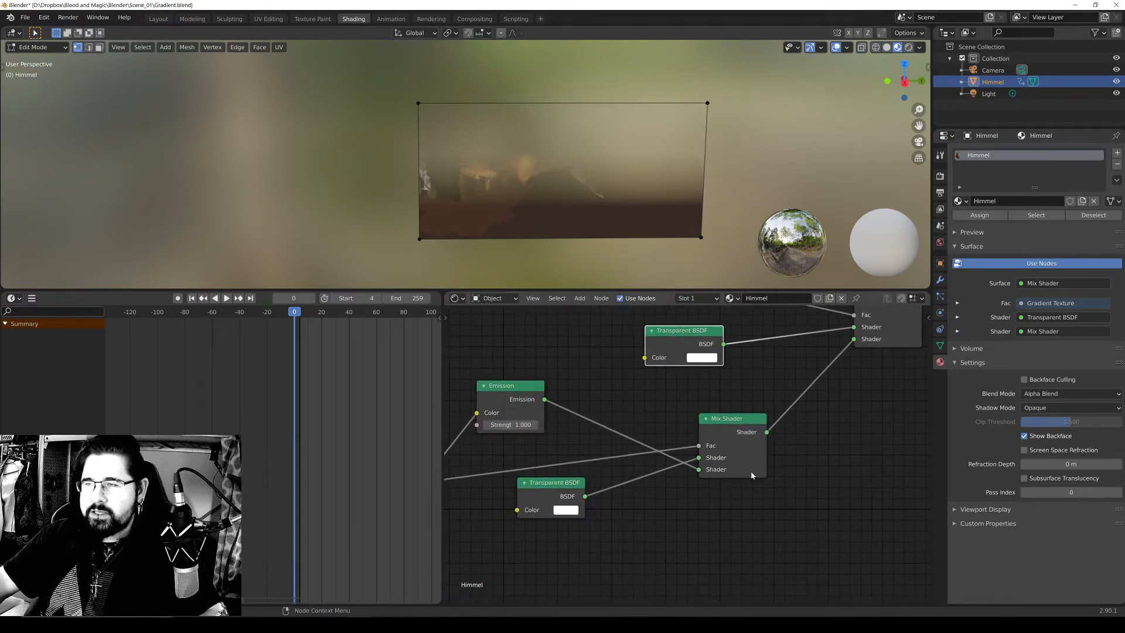
middle_drag(836, 343, 728, 406)
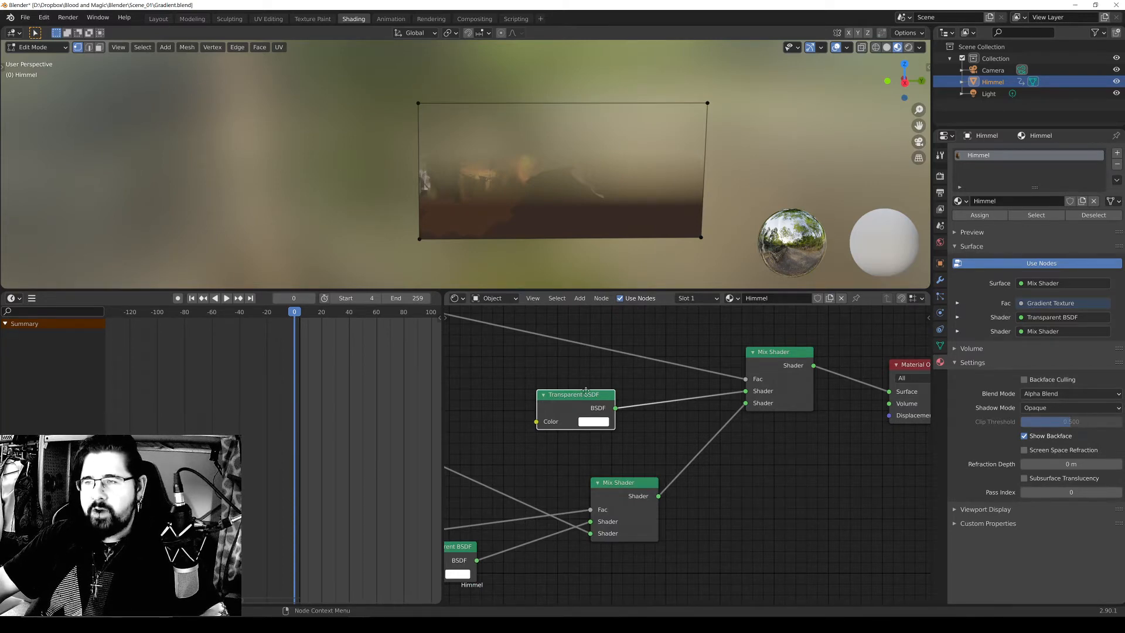
Move the upper Transparent BSDF closer to the upper Mix Shader, just beneath the gradient's Fac link.
drag(586, 392, 592, 387)
middle_drag(726, 393, 728, 407)
drag(586, 405, 623, 408)
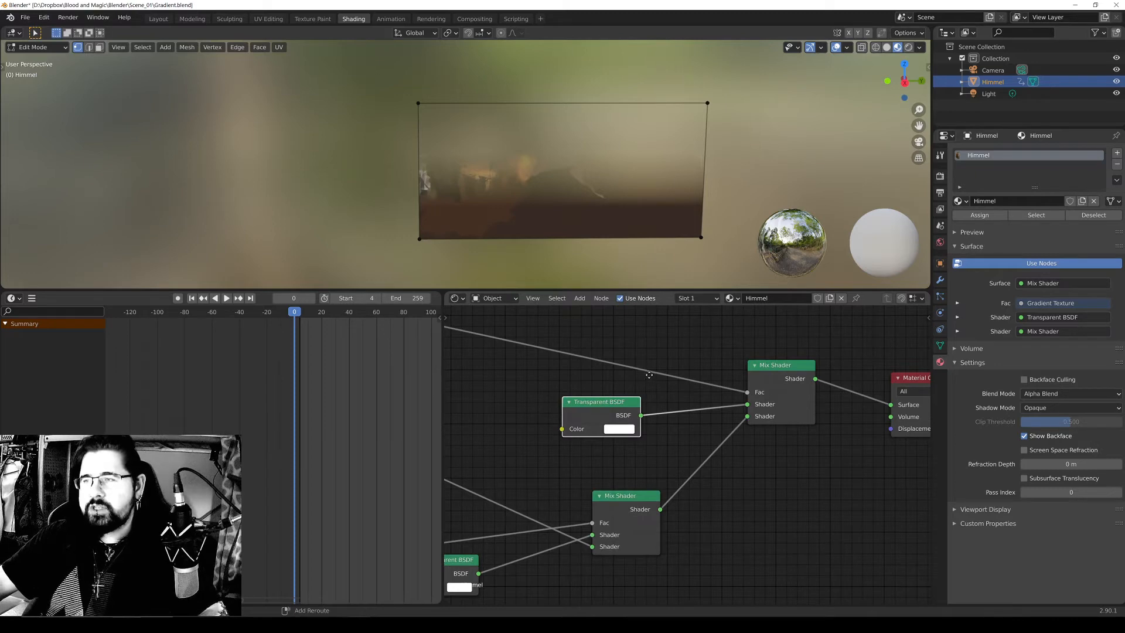
middle_drag(647, 375, 692, 442)
scroll(692, 442, up, 2)
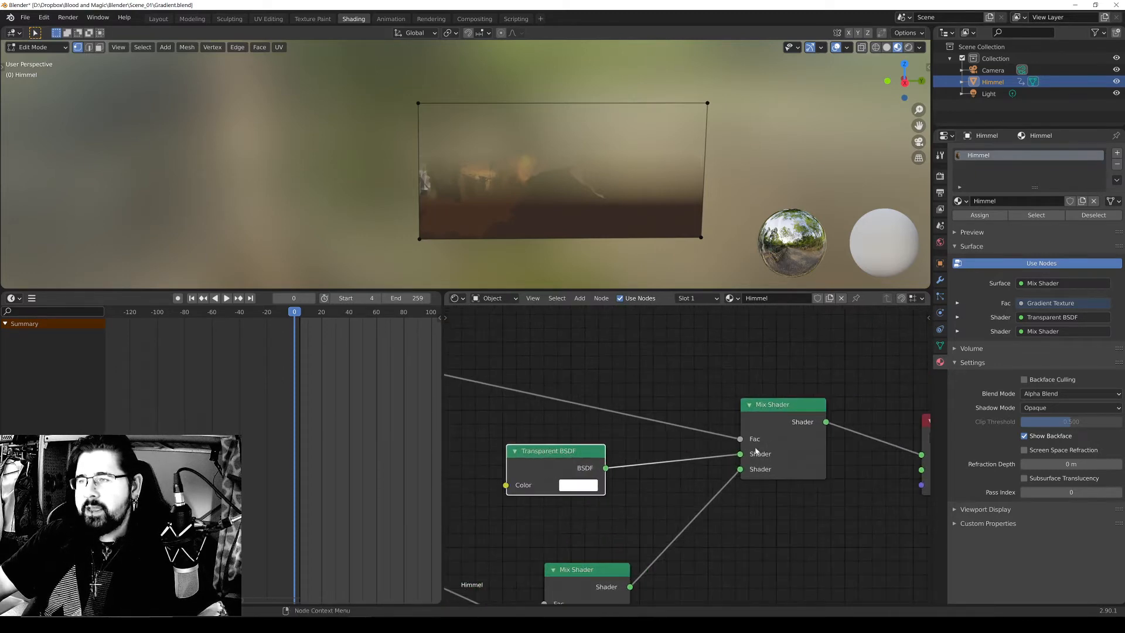
ctrl+scroll(771, 444, left, 3)
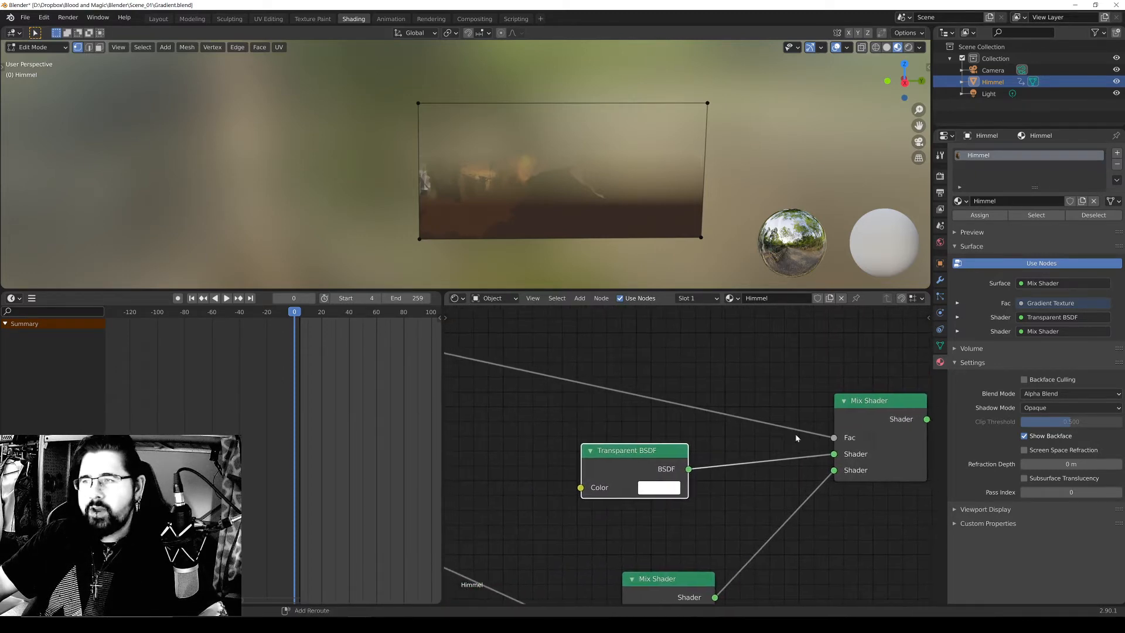
ctrl+scroll(777, 433, right, 1)
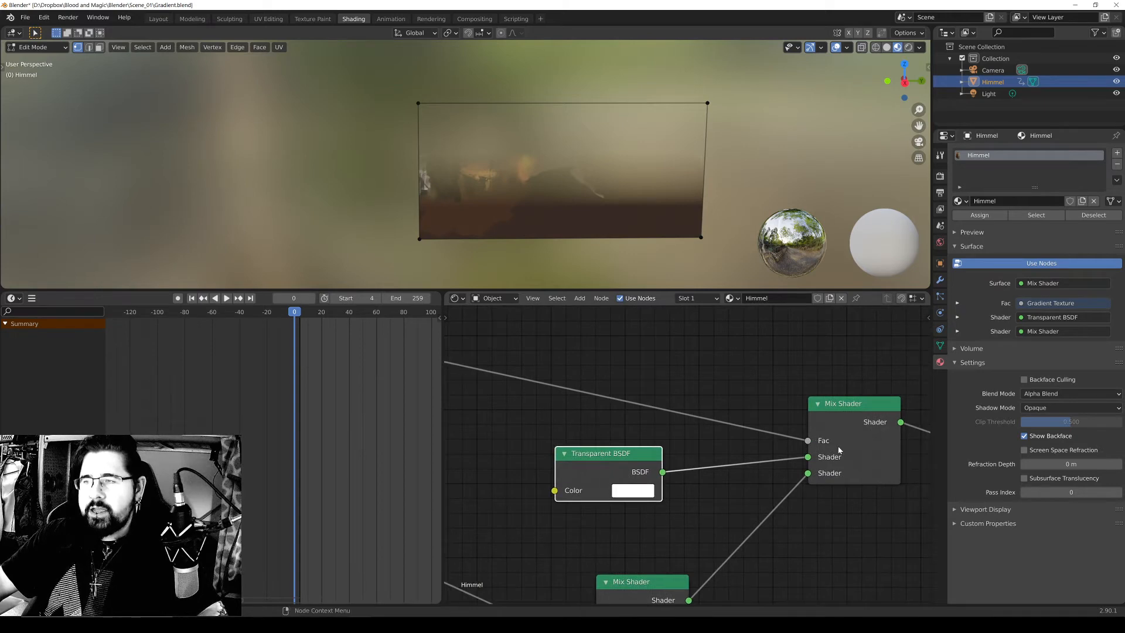
drag(589, 478, 589, 449)
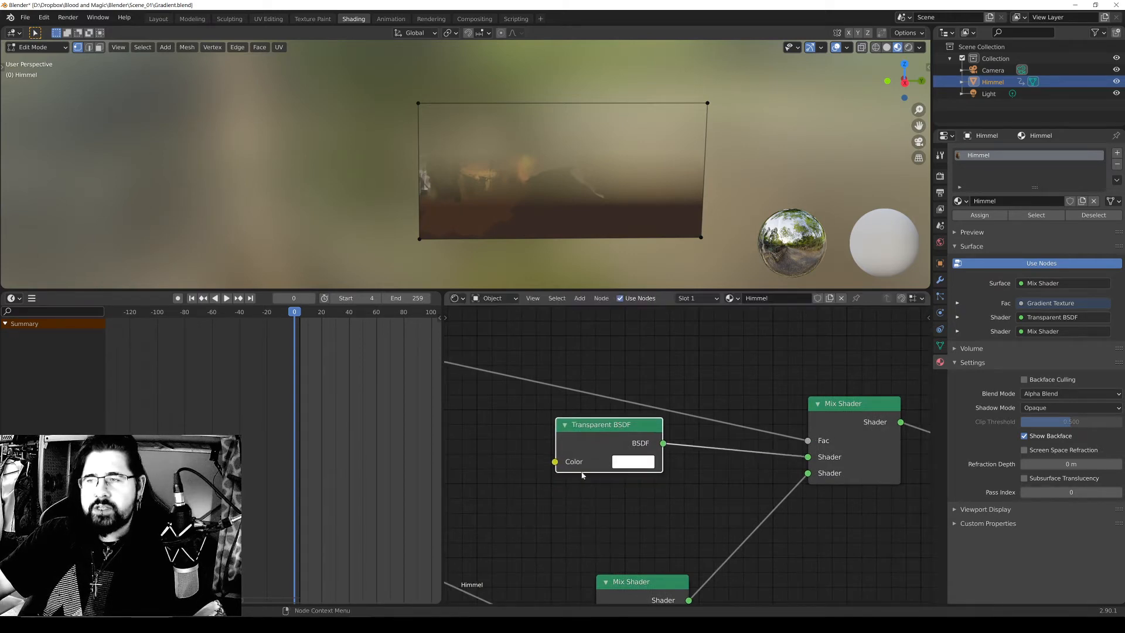
scroll(586, 379, down, 3)
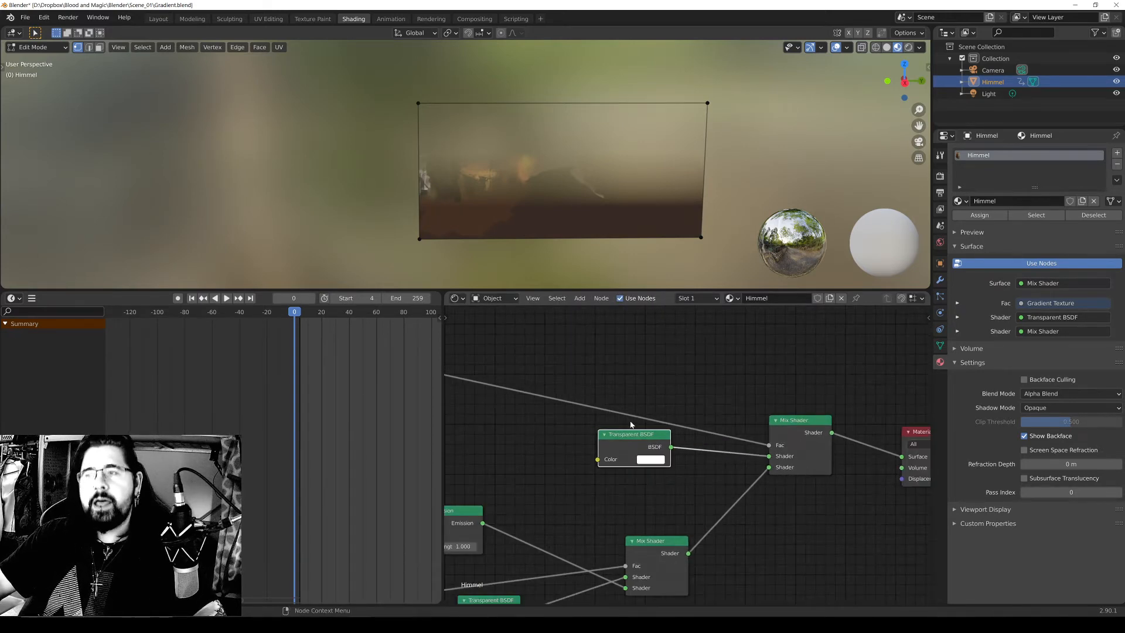
drag(636, 438, 631, 444)
Shift the Gradient Texture node slightly away from its Mapping node and level their headers.
middle_drag(632, 444, 715, 375)
scroll(706, 403, up, 2)
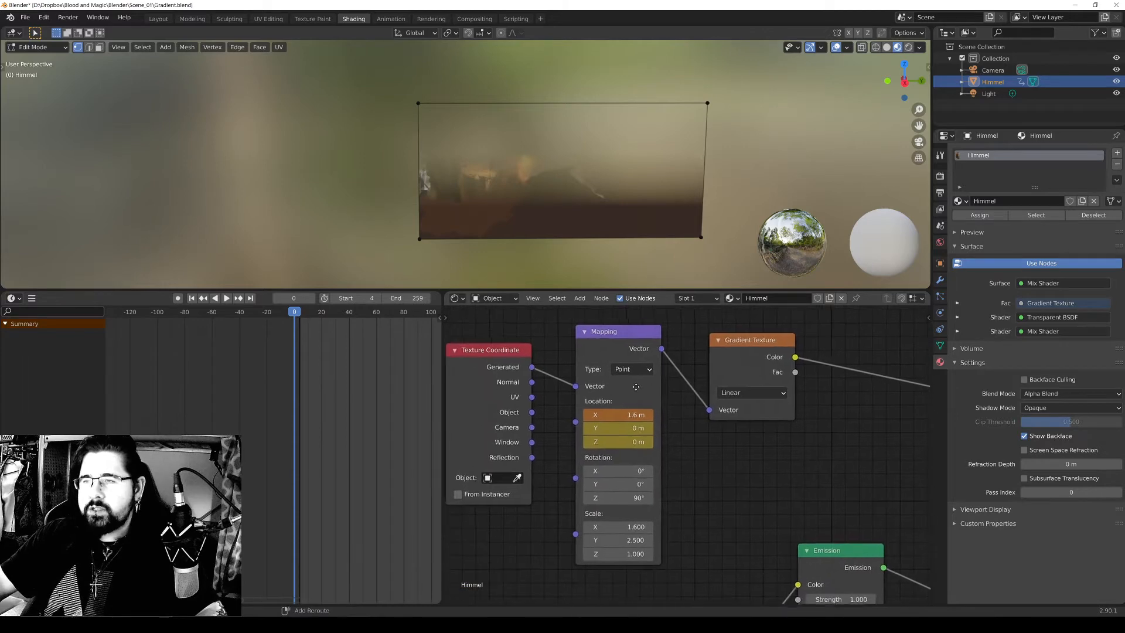
drag(750, 341, 765, 338)
middle_drag(712, 381, 646, 400)
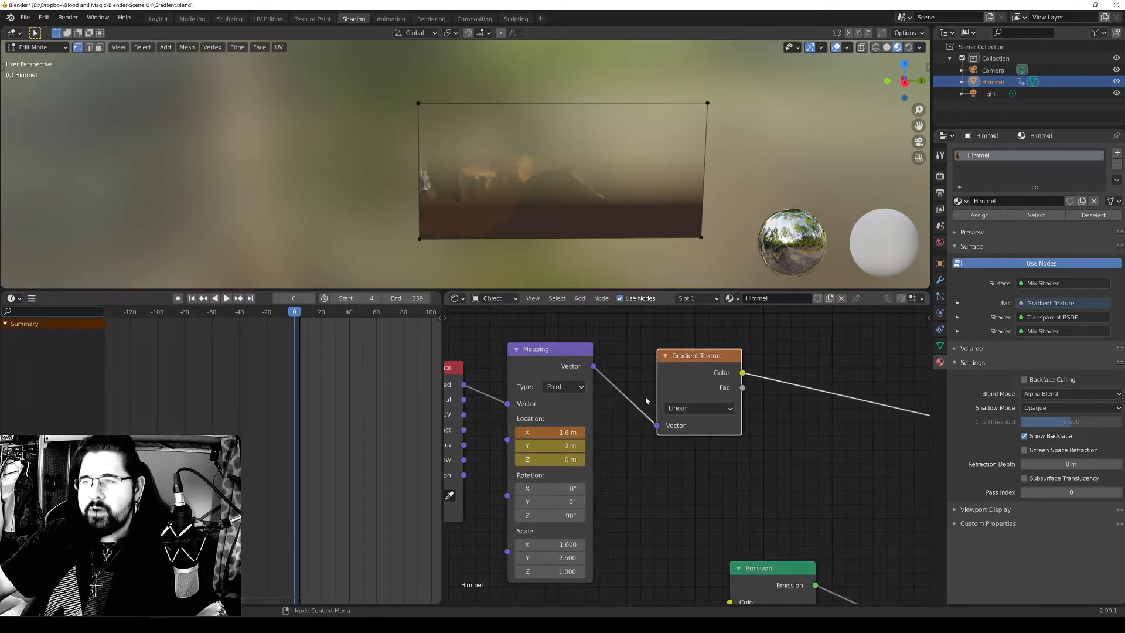
drag(690, 357, 696, 350)
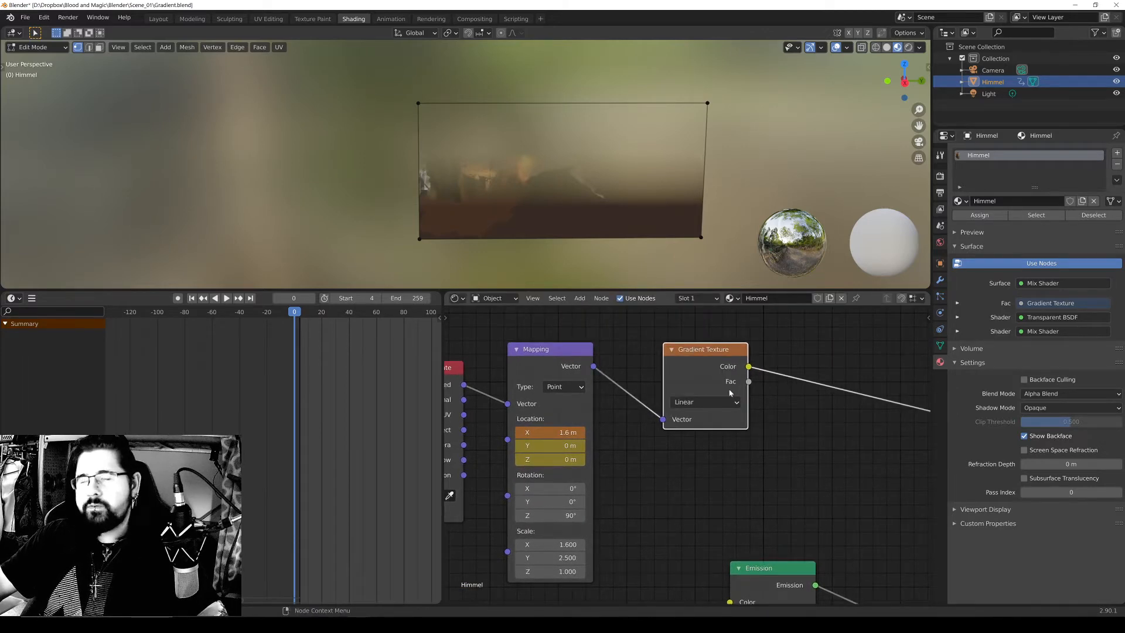
Raise the gradient's Texture Coordinate node beside its Mapping node and adjust the spacing between the two.
middle_drag(618, 371, 733, 367)
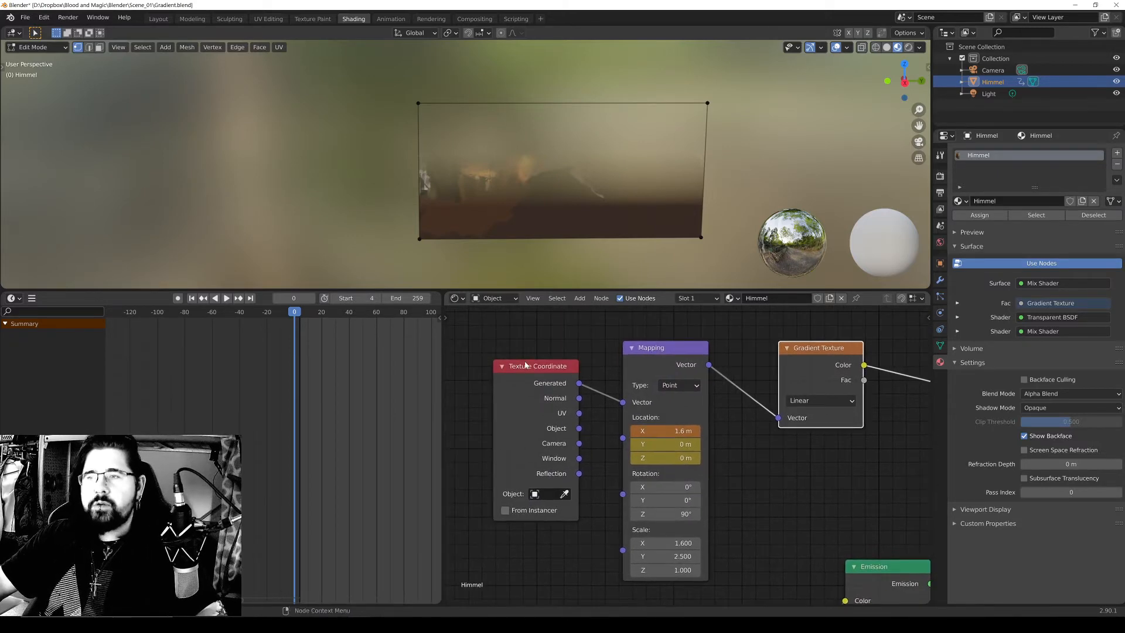
drag(526, 364, 520, 349)
drag(664, 348, 653, 347)
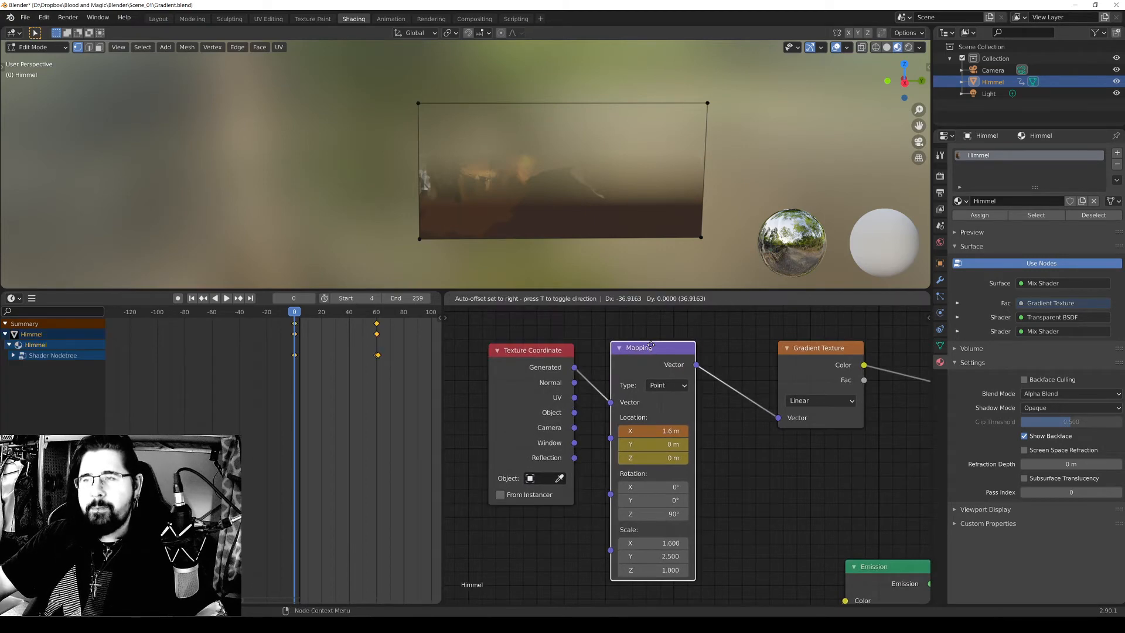
click(519, 352)
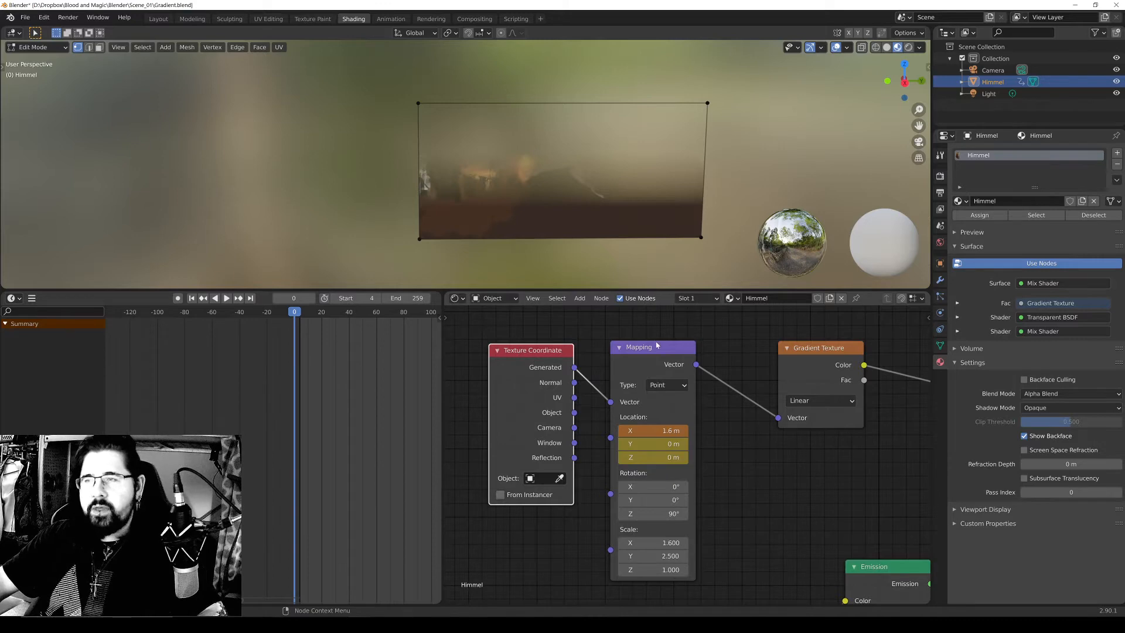
drag(641, 350, 648, 345)
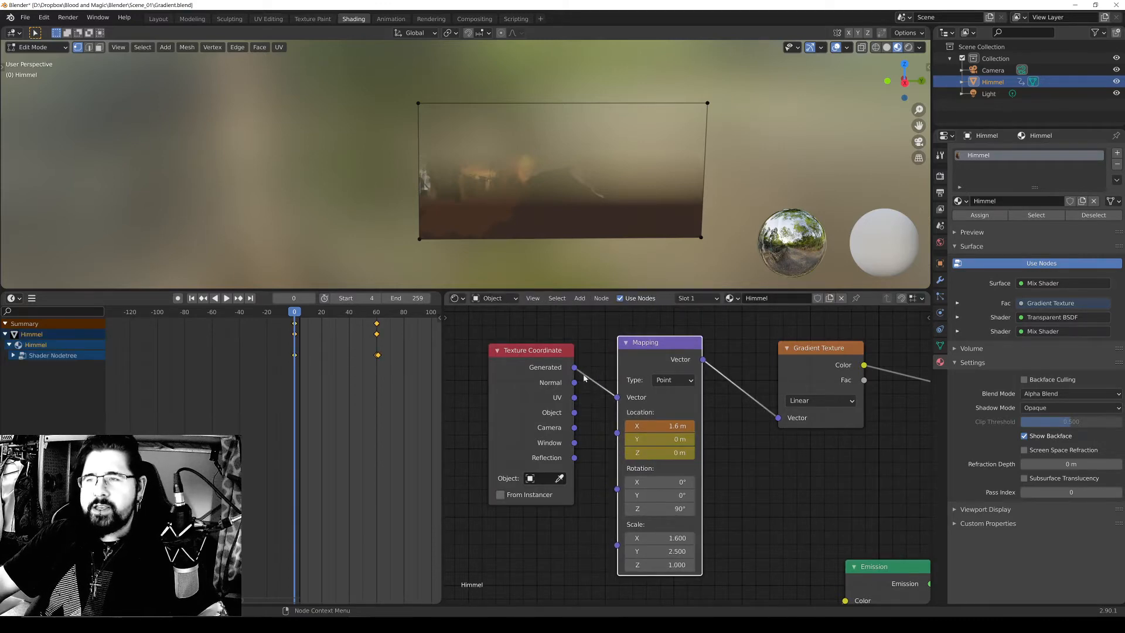
drag(535, 356, 522, 355)
Nudge the gradient's Mapping node up and bring the Gradient Texture node closer to it.
scroll(514, 350, up, 3)
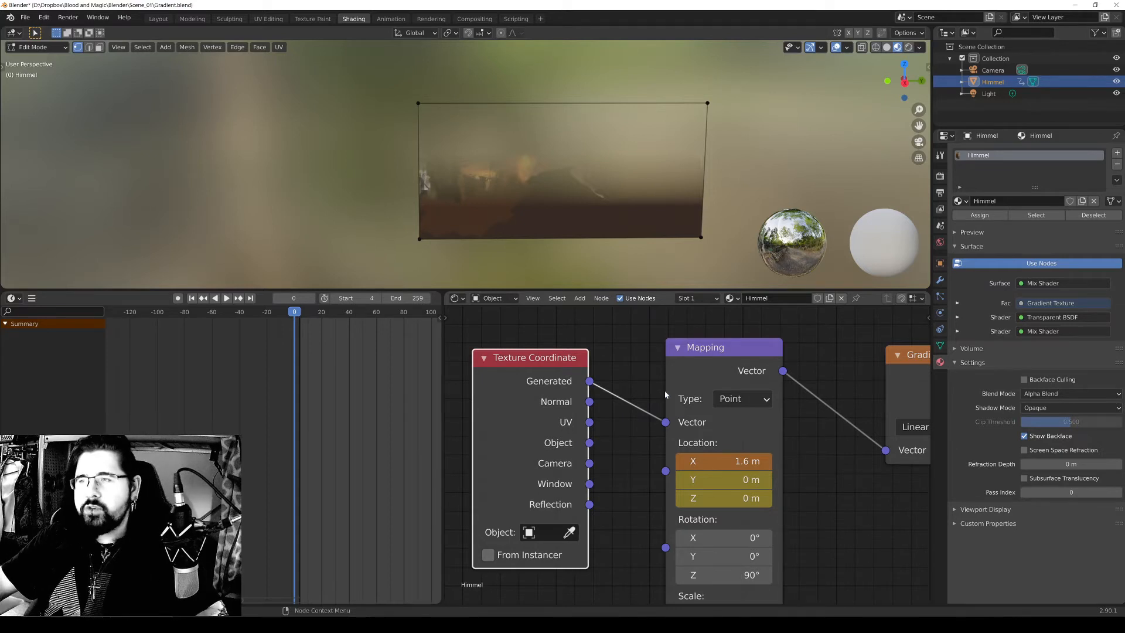
scroll(686, 394, down, 1)
middle_drag(731, 385, 586, 372)
drag(586, 372, 573, 364)
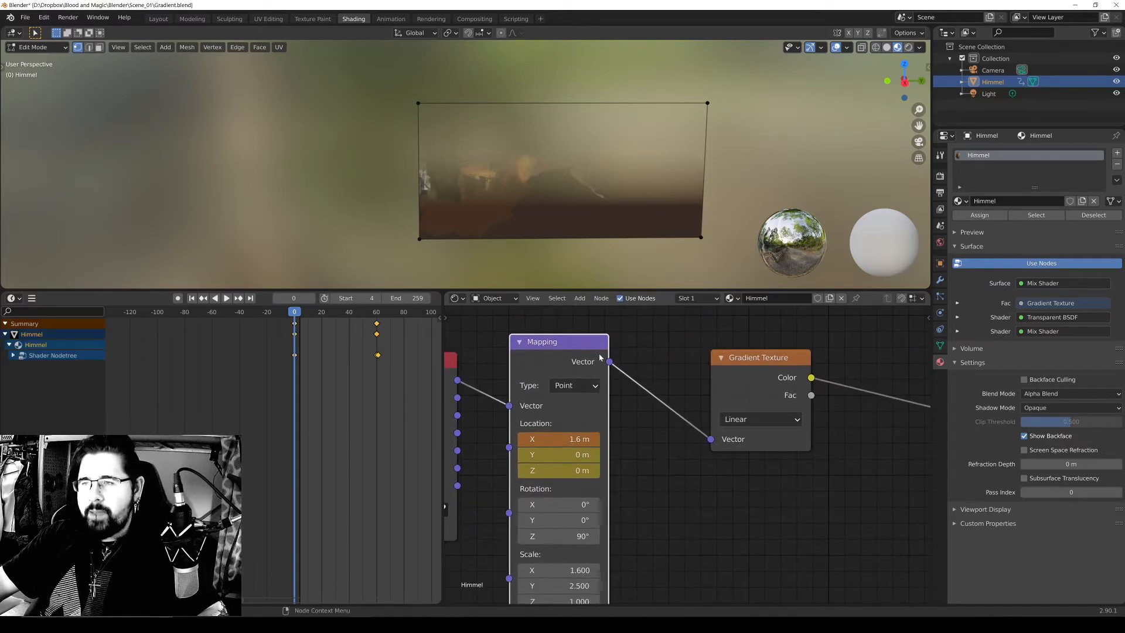
drag(732, 385, 705, 380)
middle_drag(661, 372, 716, 363)
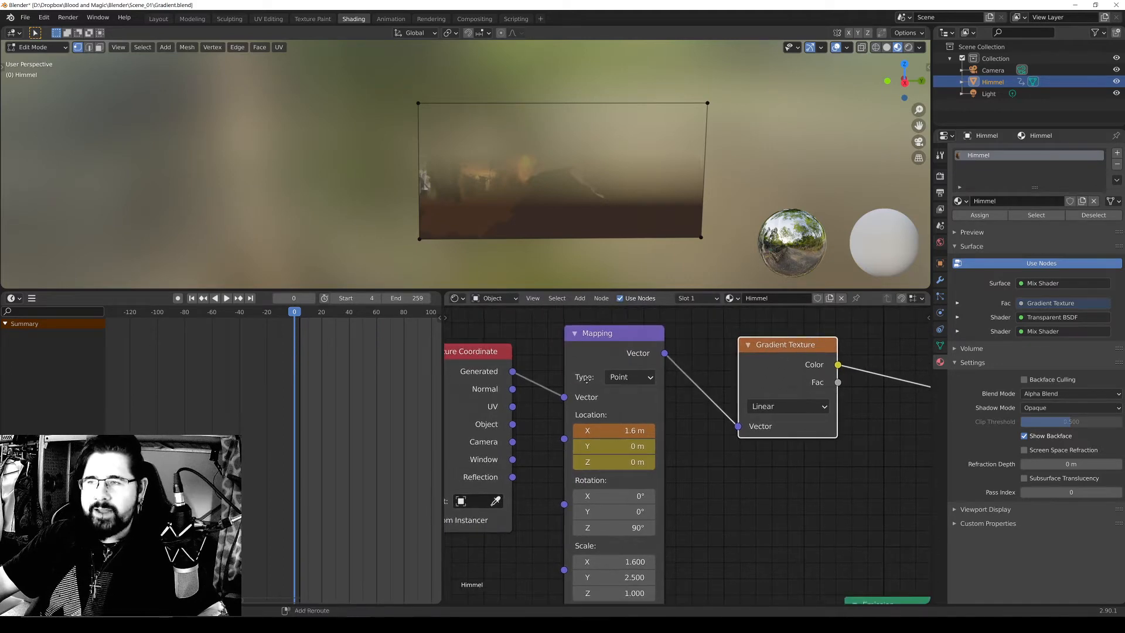
middle_drag(408, 378, 465, 378)
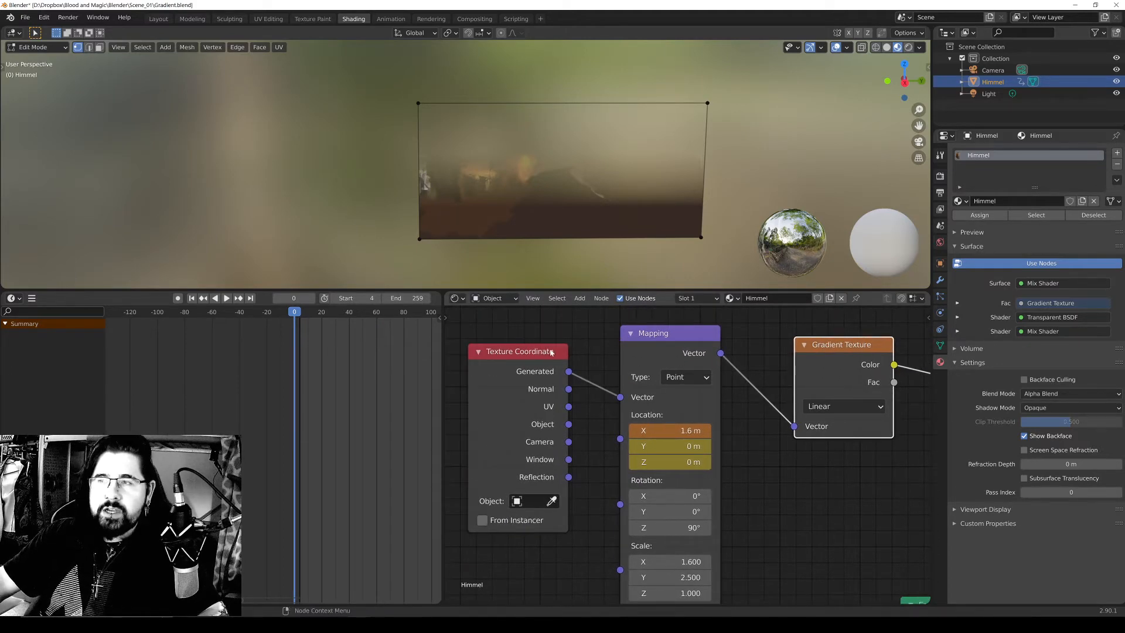
middle_drag(678, 406, 655, 425)
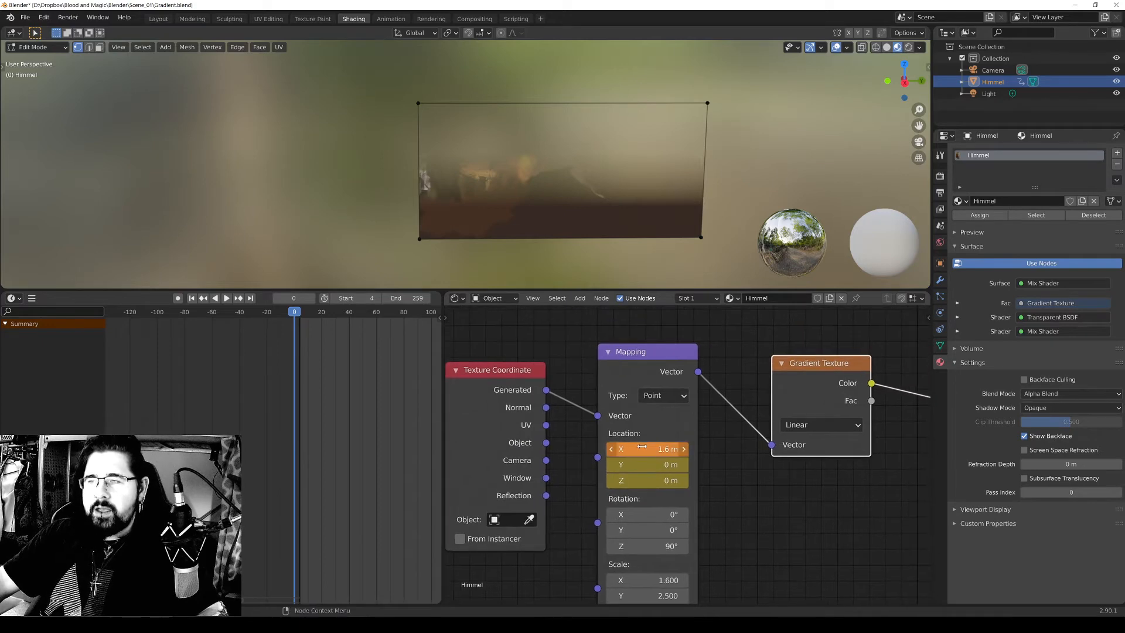
Try a Rotation Z of 181° on the gradient's Mapping node to turn the fade sideways across the plane.
mouse_move(642, 448)
mouse_down()
mouse_move(674, 447)
mouse_move(643, 447)
mouse_up()
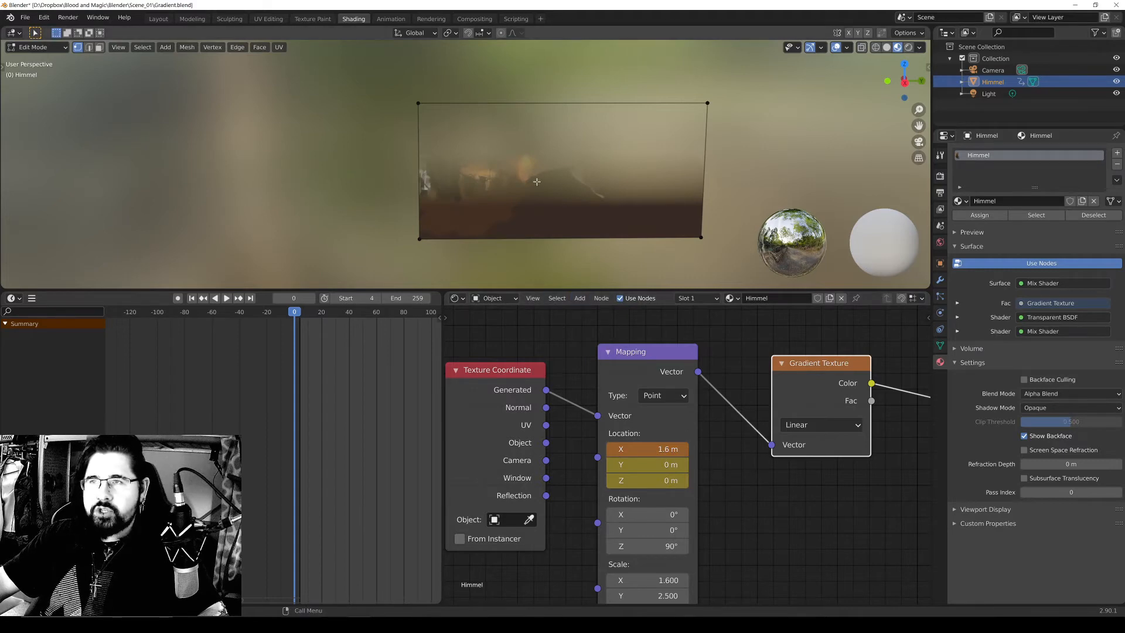
scroll(536, 182, up, 3)
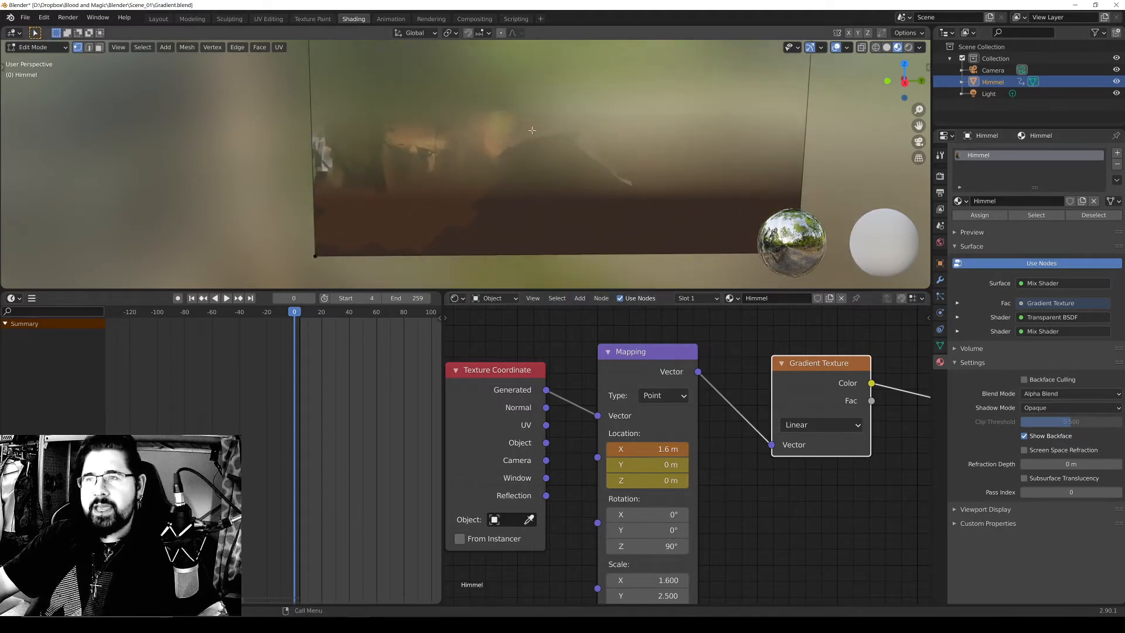
scroll(674, 498, down, 2)
middle_drag(692, 527, 666, 462)
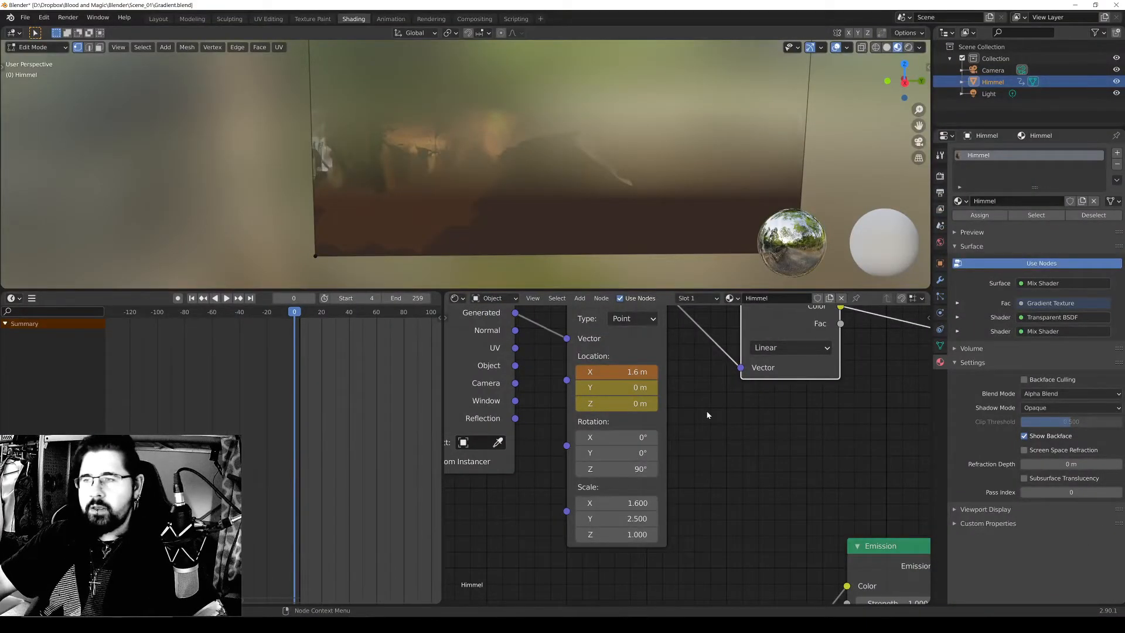
drag(621, 469, 674, 468)
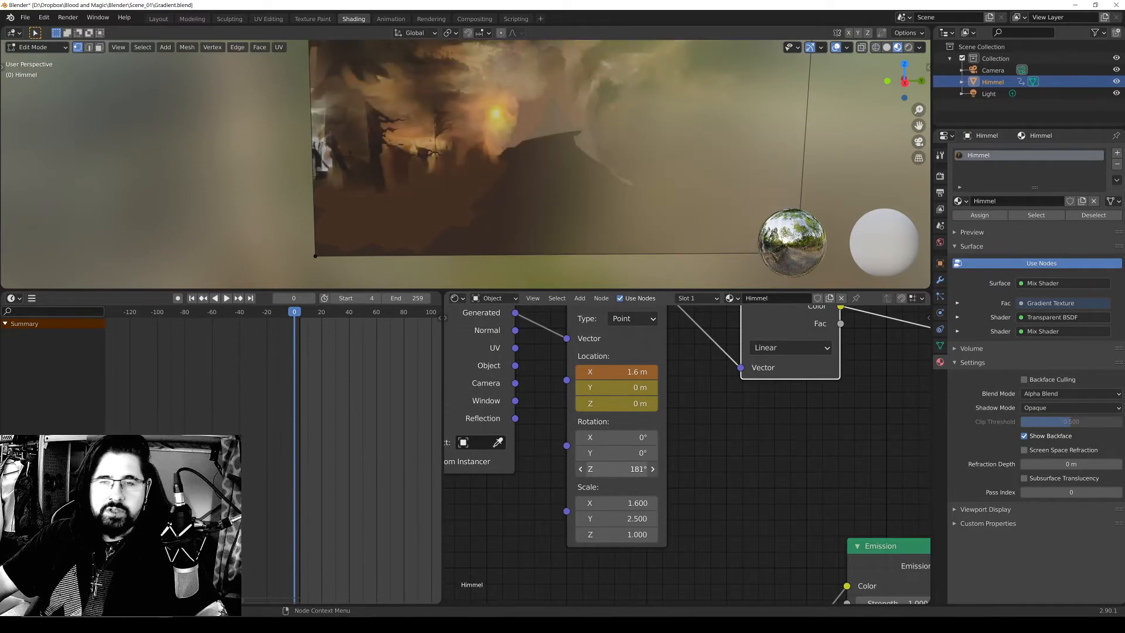
Return the Rotation Z of the gradient's Mapping node to 90°.
drag(674, 469, 621, 468)
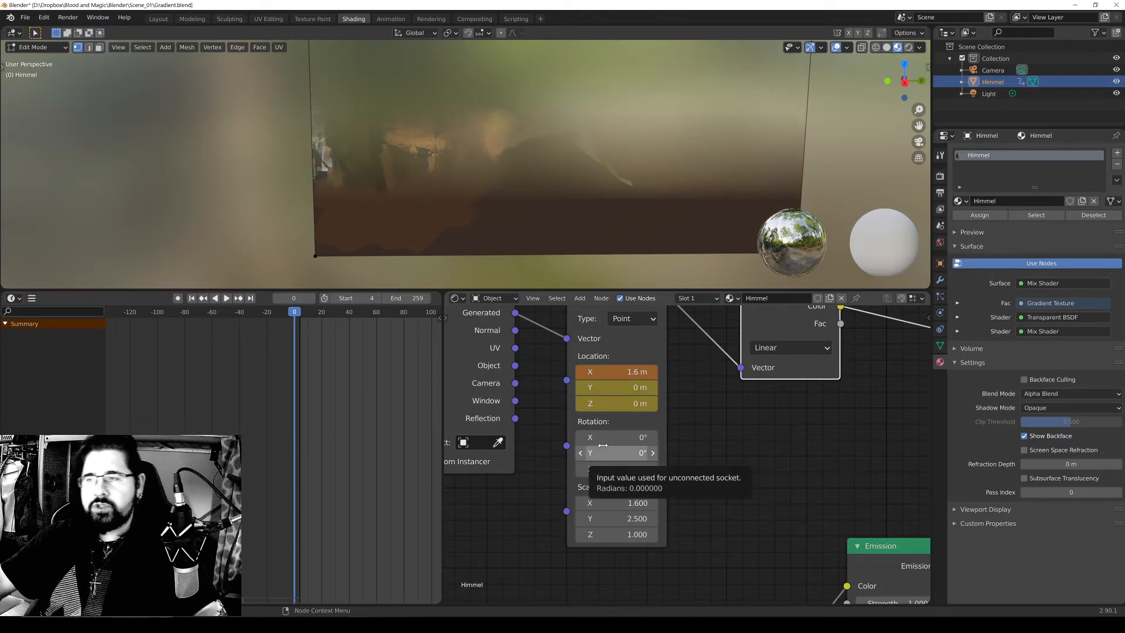
double_click(603, 469)
key(BackSpace)
key(BackSpace)
key(BackSpace)
key(Return)
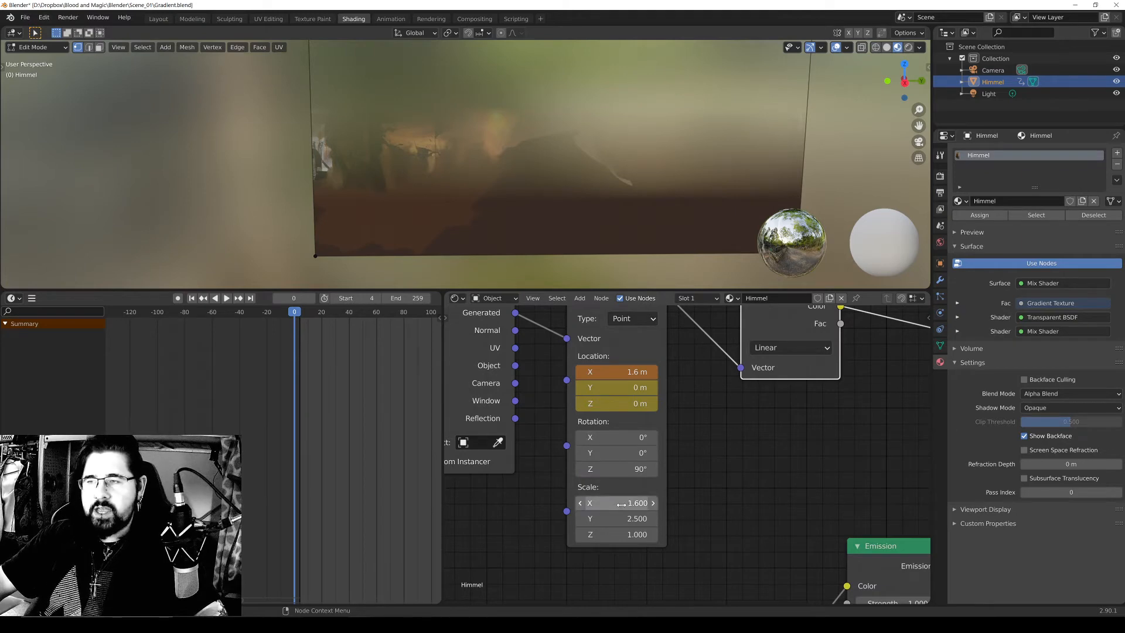
Set the gradient Mapping node's Scale X to 9.400 and Scale Y to 2.200, and its Location X to 1.4 m.
drag(624, 502, 601, 515)
drag(616, 519, 590, 519)
middle_drag(666, 392, 668, 430)
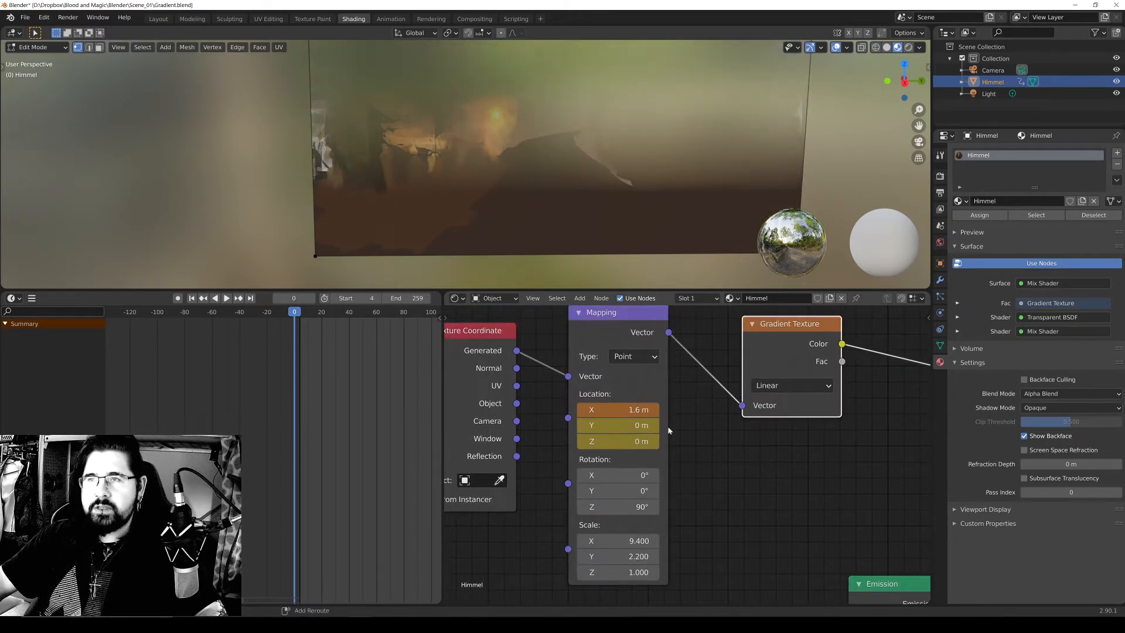
shift+middle_drag(493, 131, 482, 164)
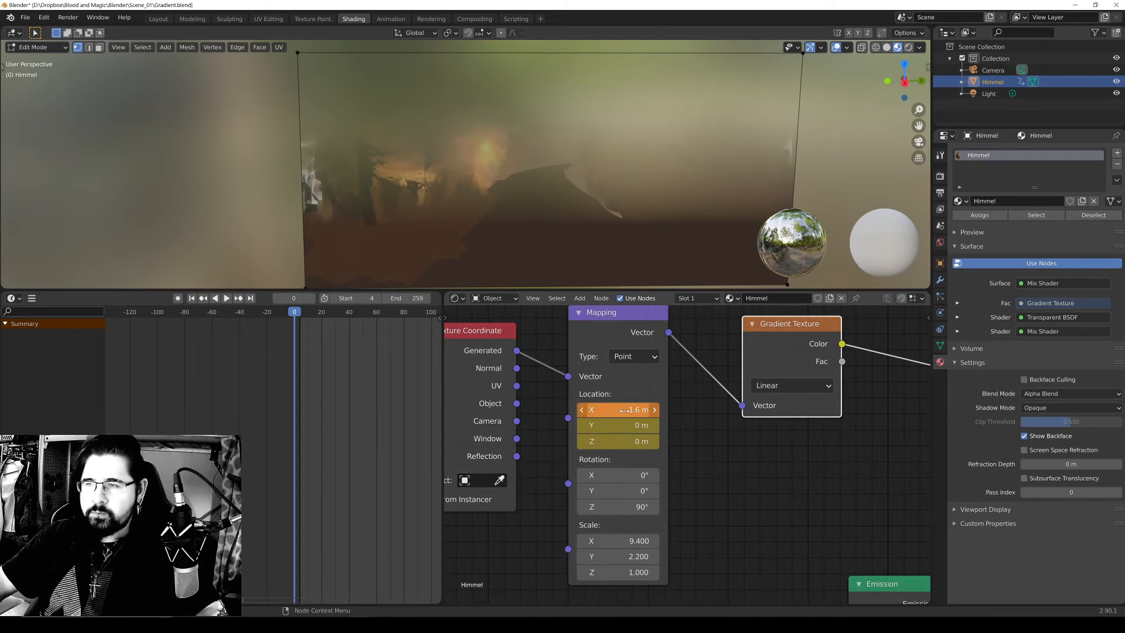
drag(624, 410, 620, 409)
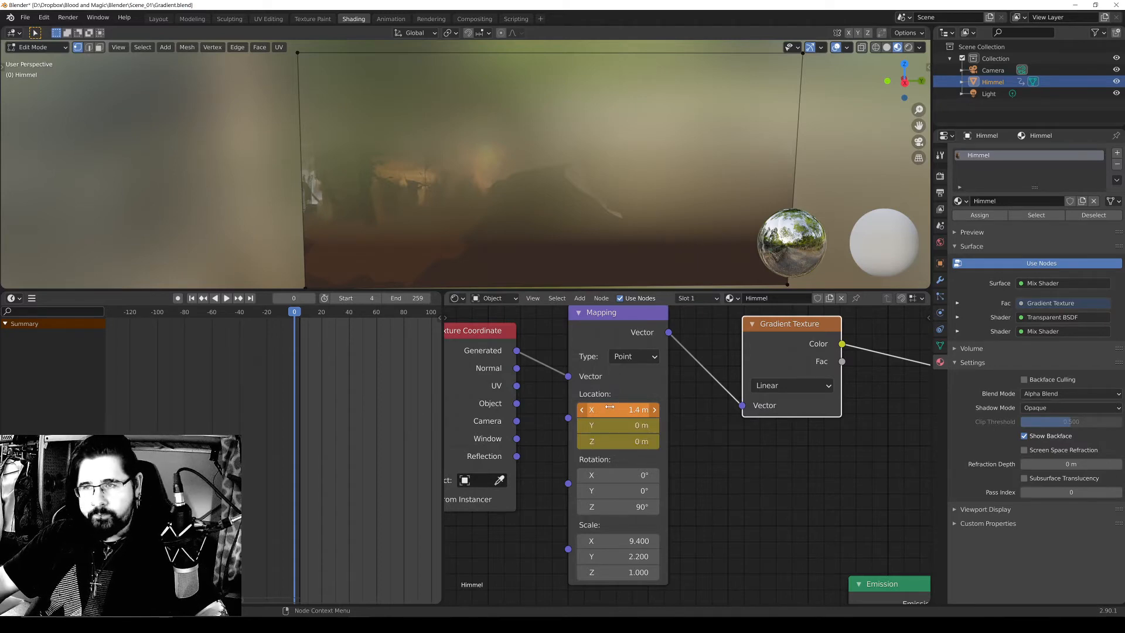
Move the Gradient Texture, Mapping and Texture Coordinate nodes of the fade closer to the upper Transparent BSDF.
scroll(733, 434, down, 2)
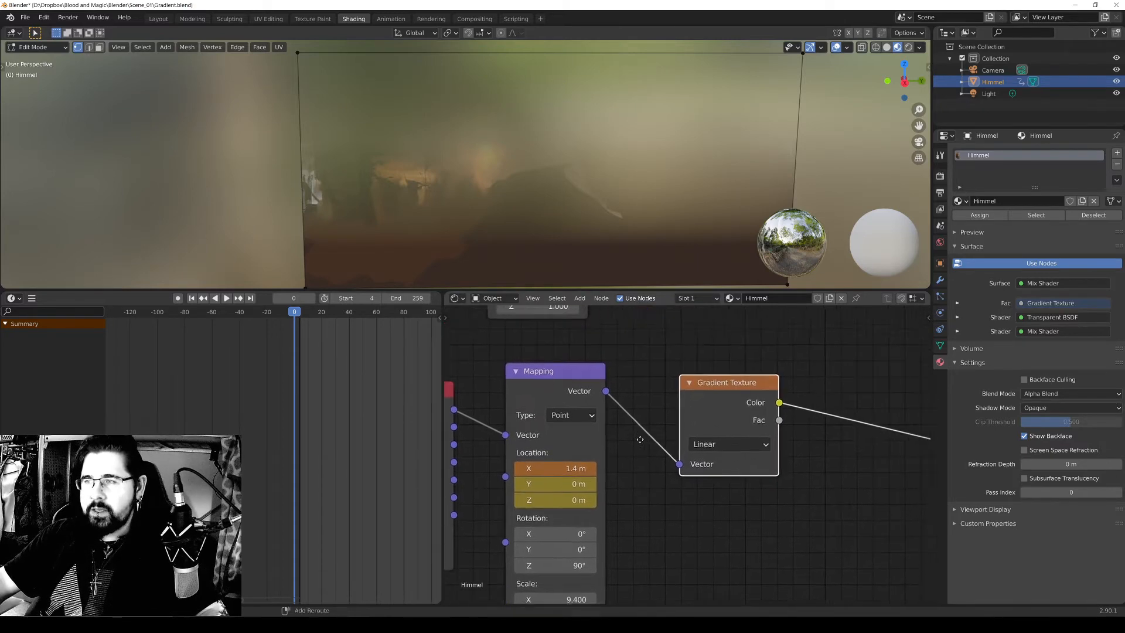
shift+middle_drag(915, 476, 708, 421)
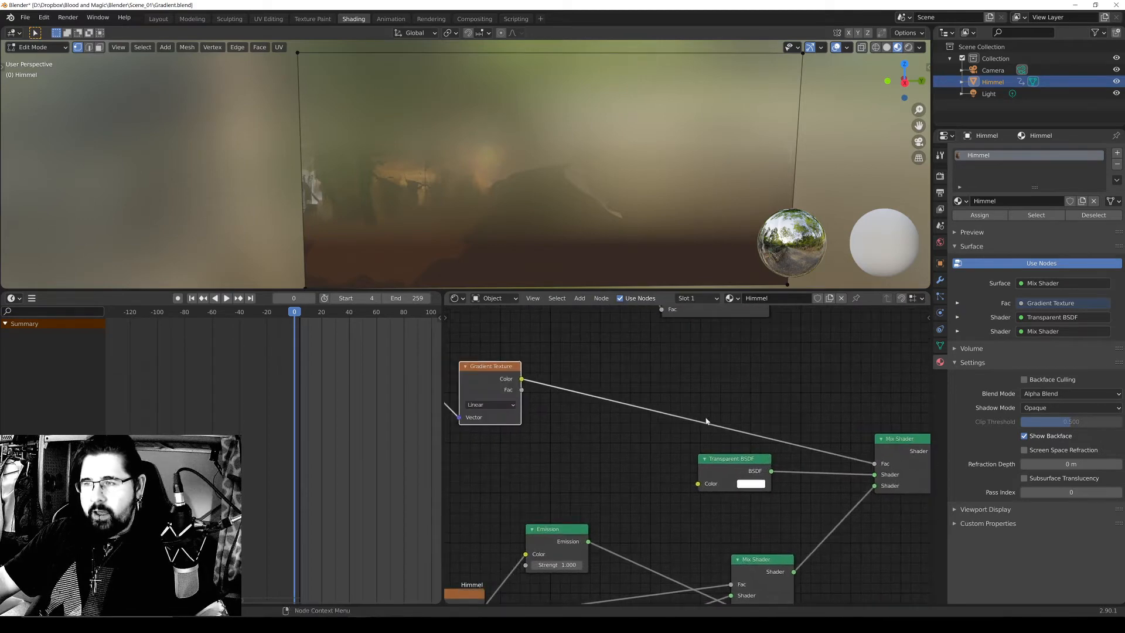
scroll(708, 422, down, 4)
shift+middle_drag(647, 403, 779, 405)
scroll(779, 405, down, 2)
shift+middle_drag(694, 400, 594, 398)
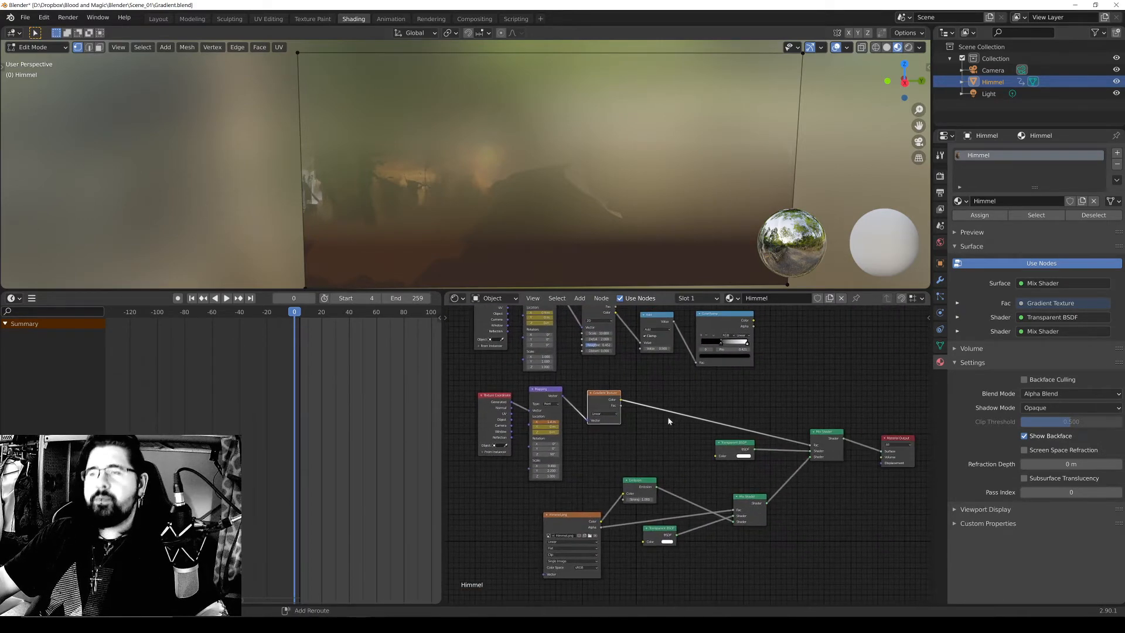
drag(594, 398, 667, 421)
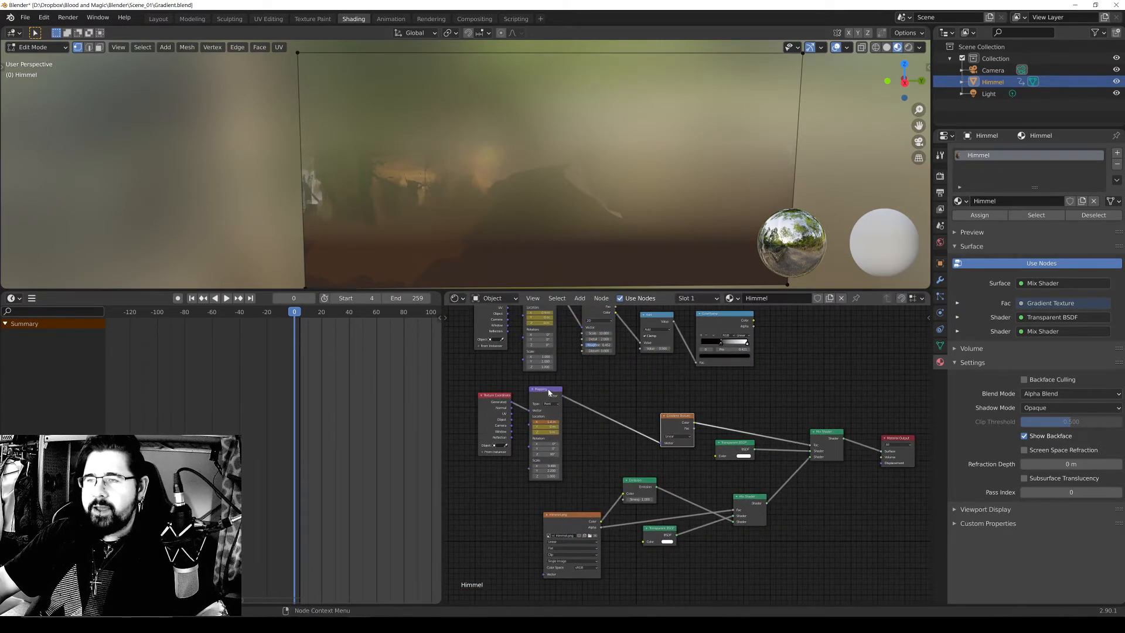
drag(548, 393, 584, 409)
drag(495, 396, 530, 420)
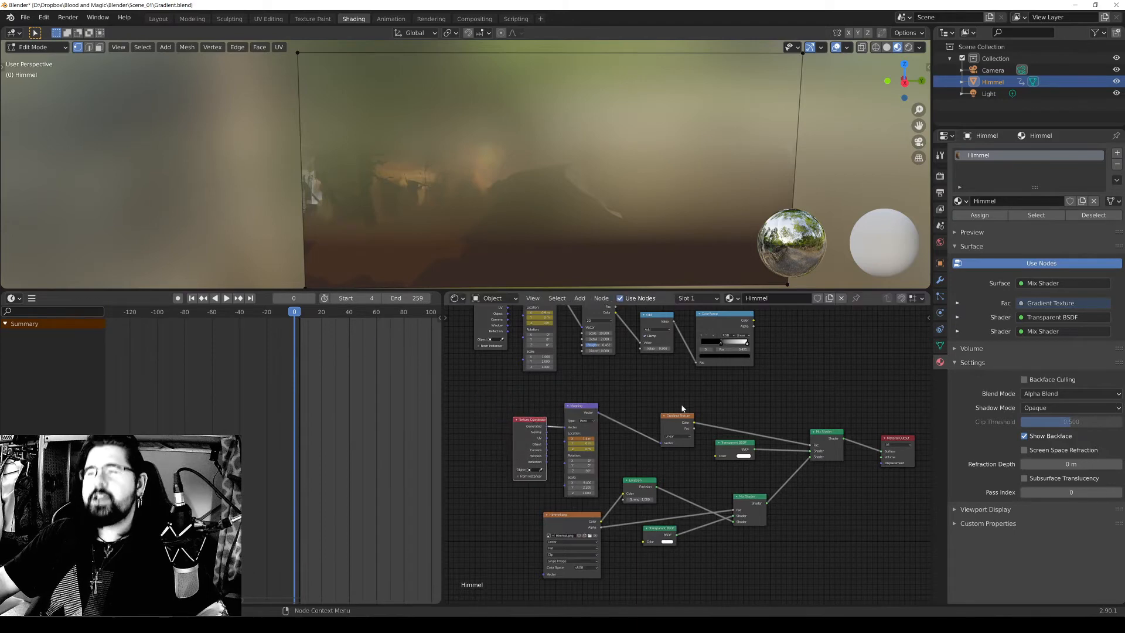
Examine the separate noise group with its Texture Coordinate, Mapping, Noise Texture and Add nodes.
scroll(681, 408, up, 1)
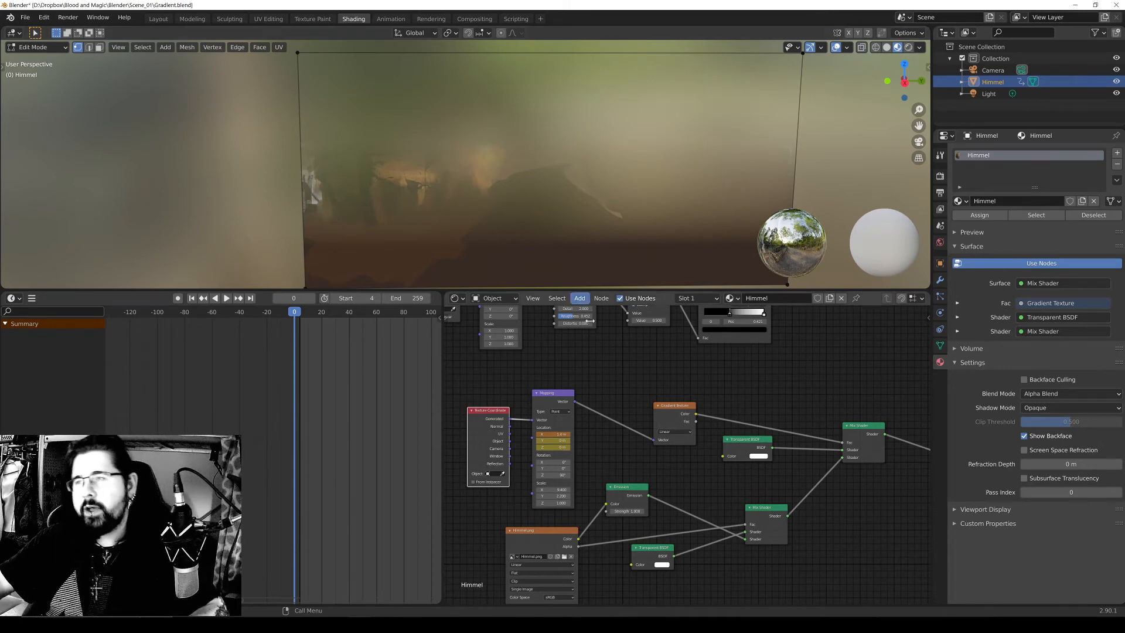
scroll(620, 366, up, 4)
middle_drag(619, 367, 831, 551)
scroll(818, 420, up, 2)
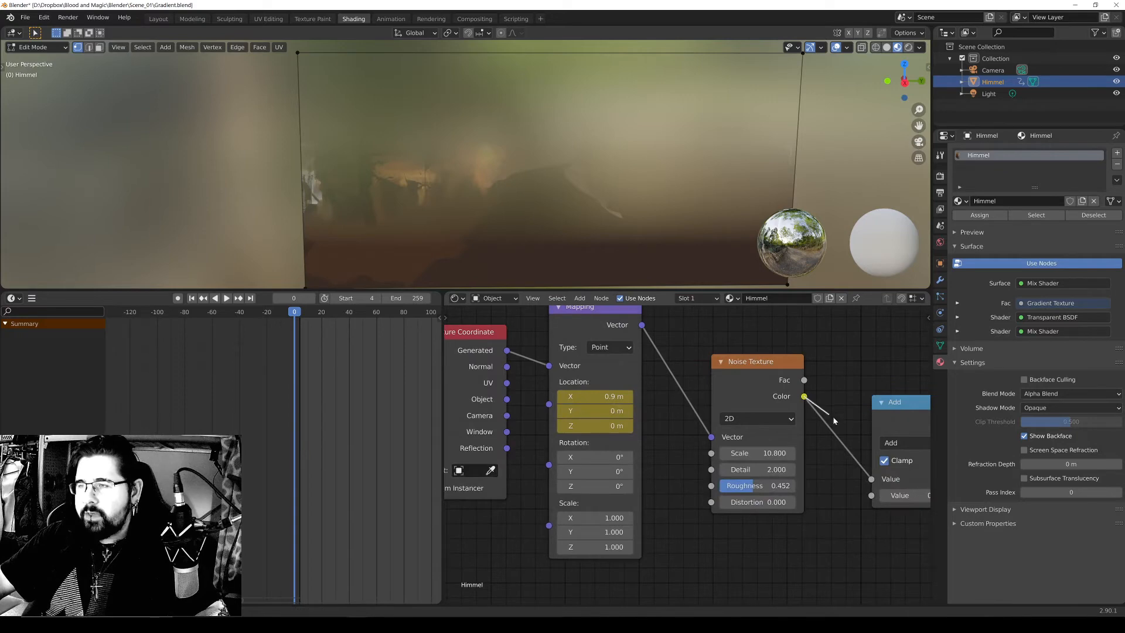
scroll(820, 410, down, 1)
middle_drag(750, 378, 806, 396)
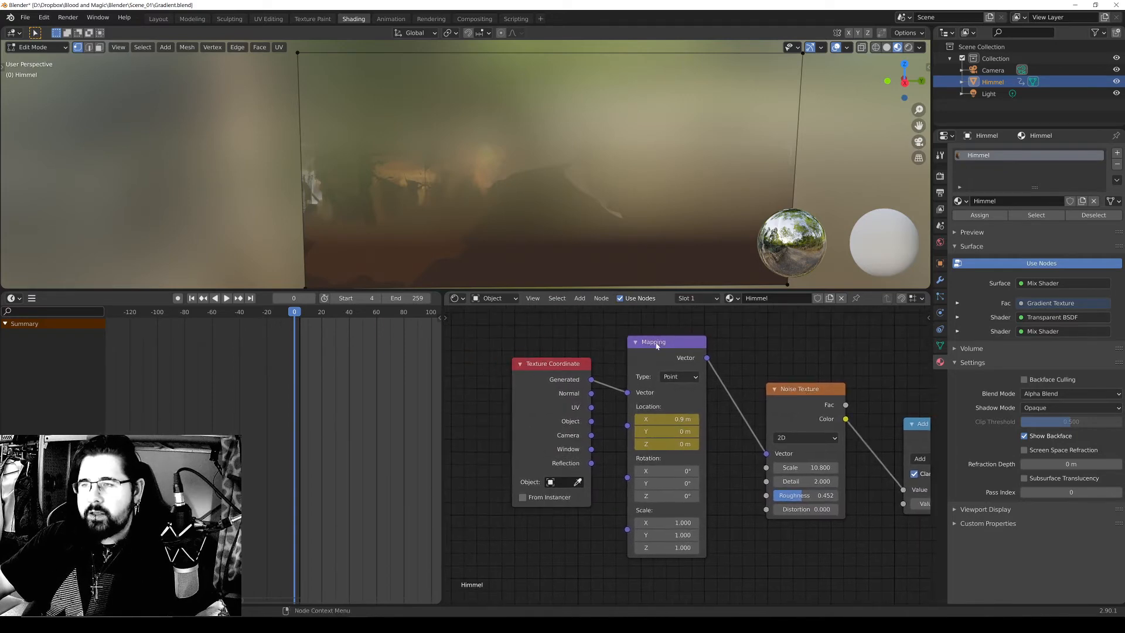
Tidy the noise group by moving its Texture Coordinate, Mapping and Noise Texture nodes slightly closer together.
drag(668, 341, 661, 349)
drag(534, 365, 543, 367)
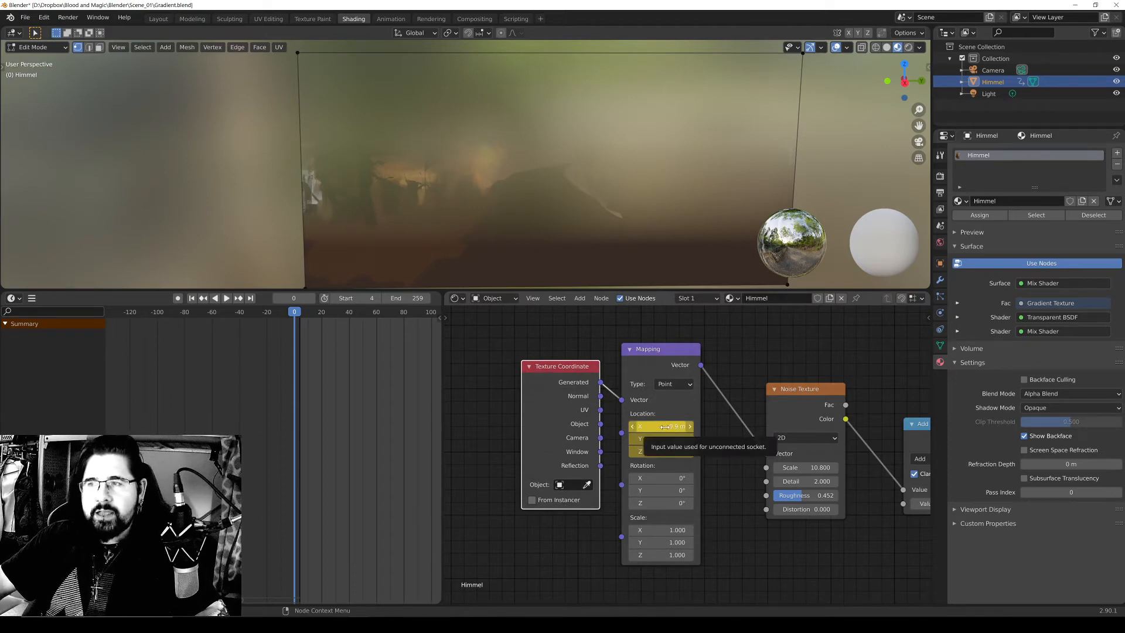
drag(798, 390, 800, 385)
middle_drag(620, 427, 598, 414)
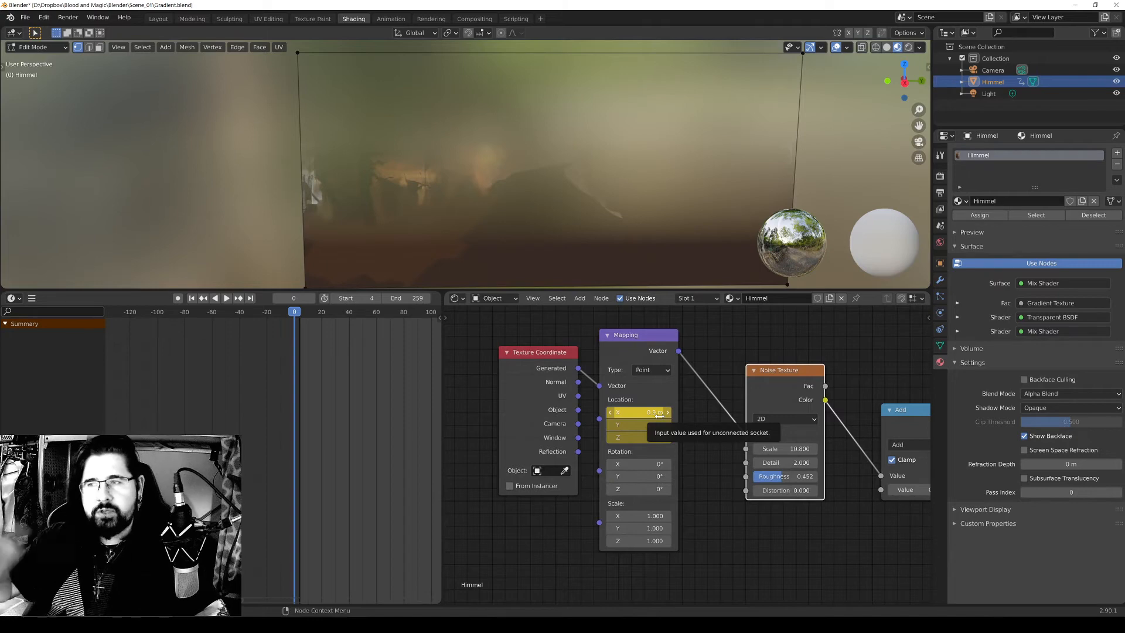
middle_drag(733, 384, 719, 387)
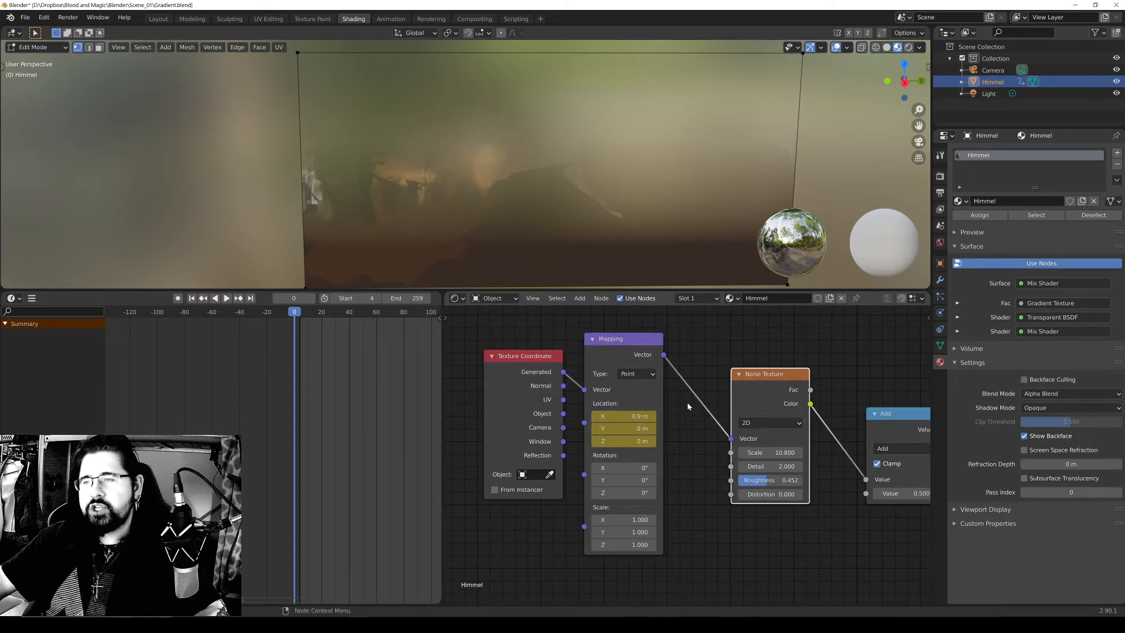
middle_drag(674, 415, 665, 429)
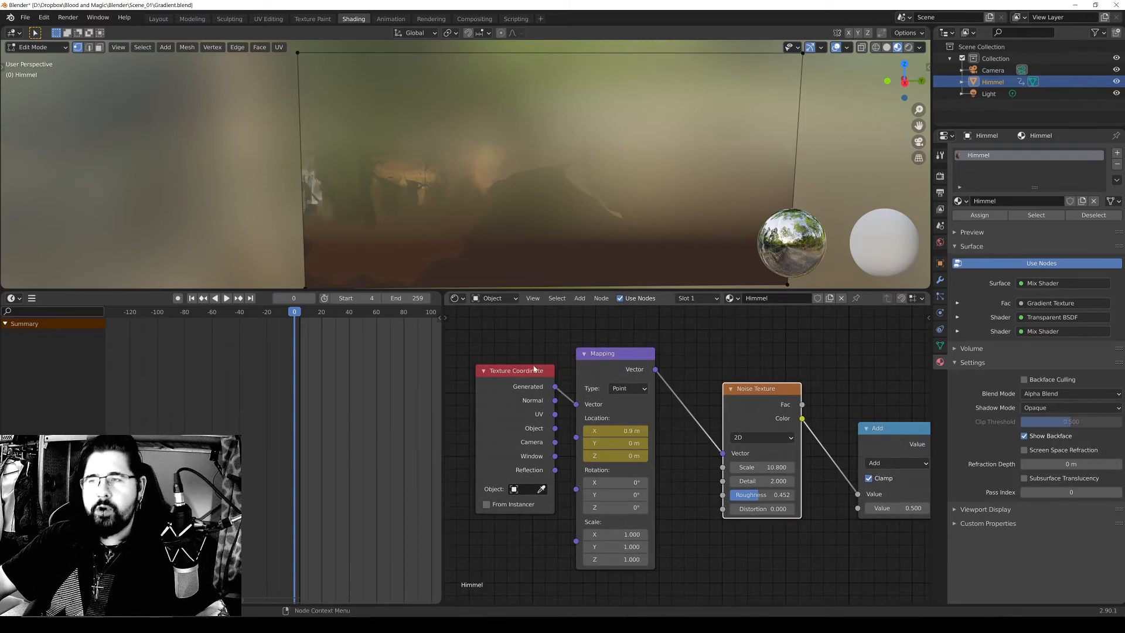
drag(534, 369, 527, 364)
drag(607, 359, 607, 367)
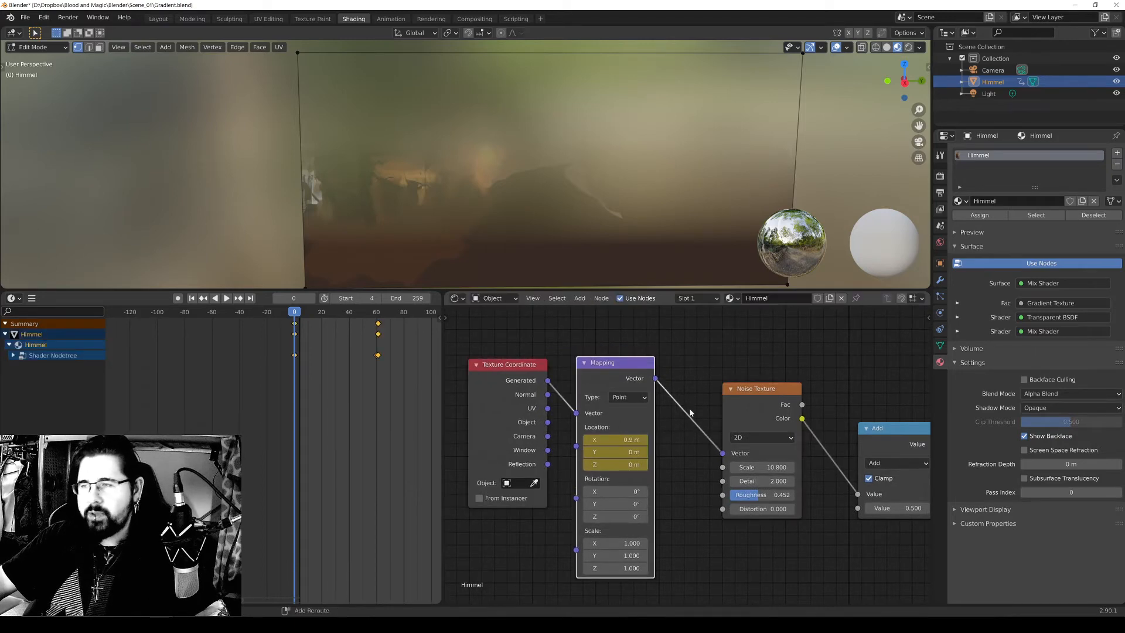
Space the ColorRamp and Add nodes farther from the Noise Texture and view the Add node's math operations, keeping Add.
shift+middle_drag(690, 413, 554, 373)
scroll(726, 417, down, 5)
shift+middle_drag(725, 418, 615, 378)
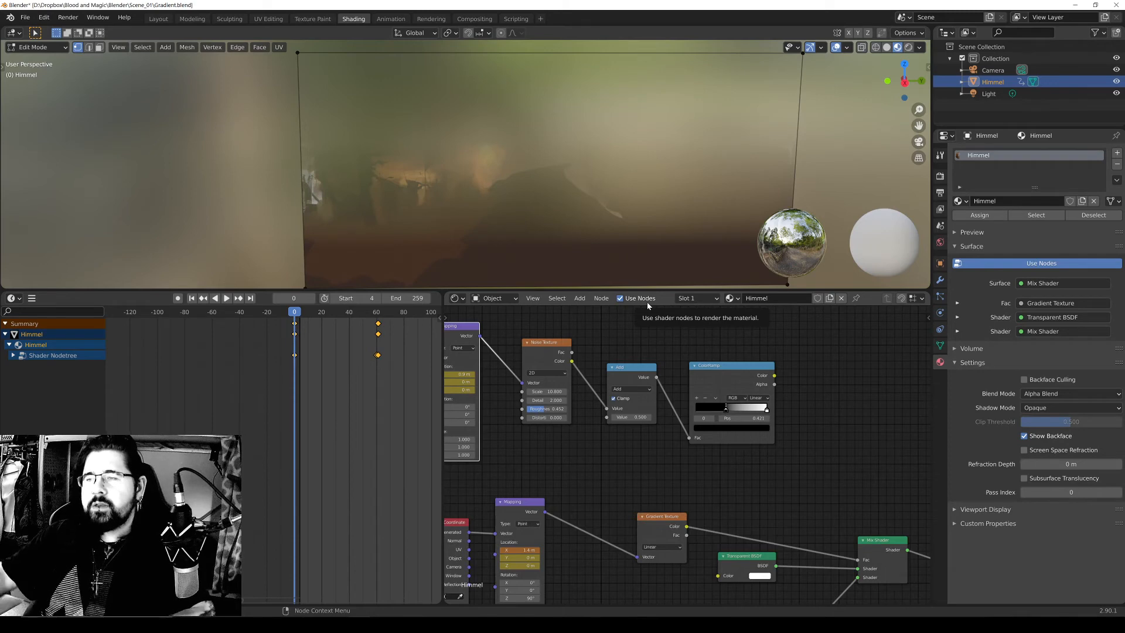
shift+middle_drag(677, 434, 682, 416)
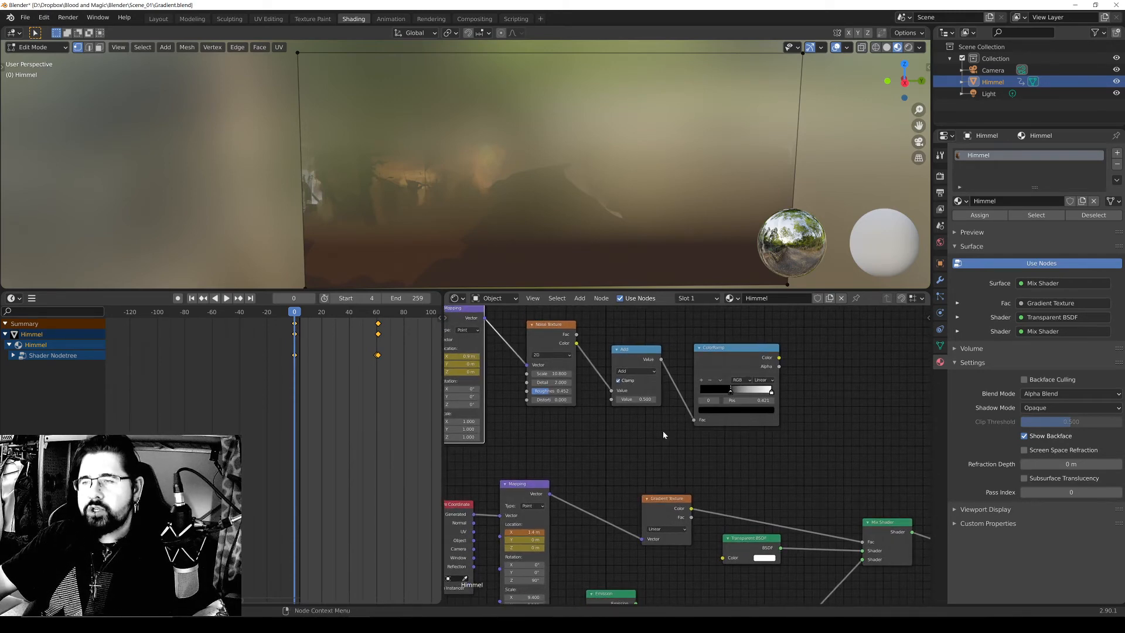
scroll(623, 426, up, 1)
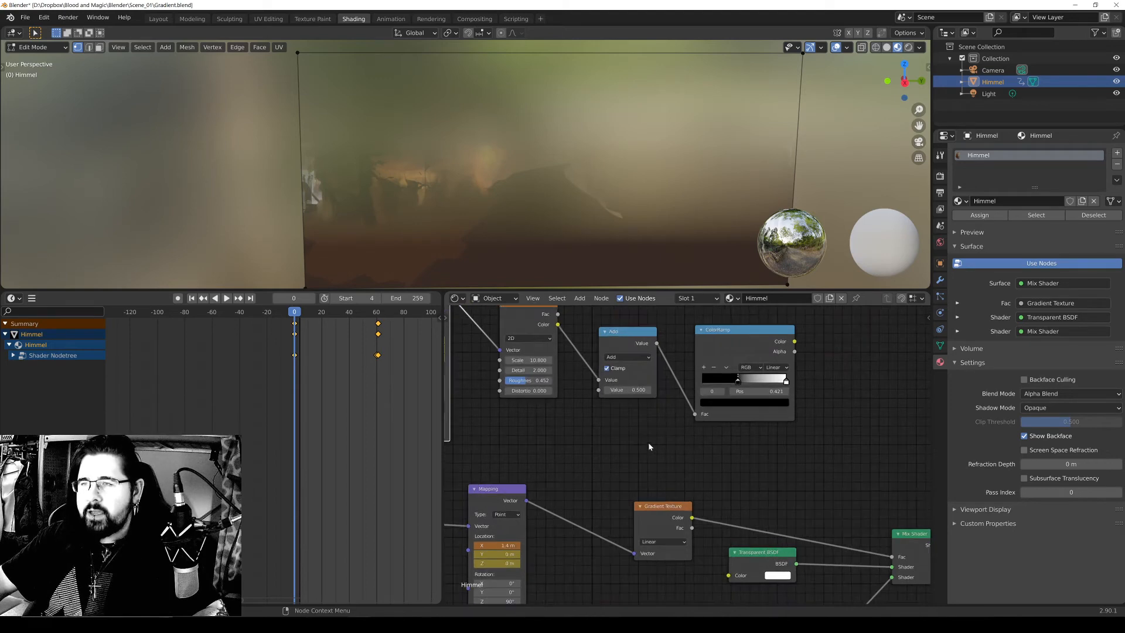
drag(739, 336, 846, 332)
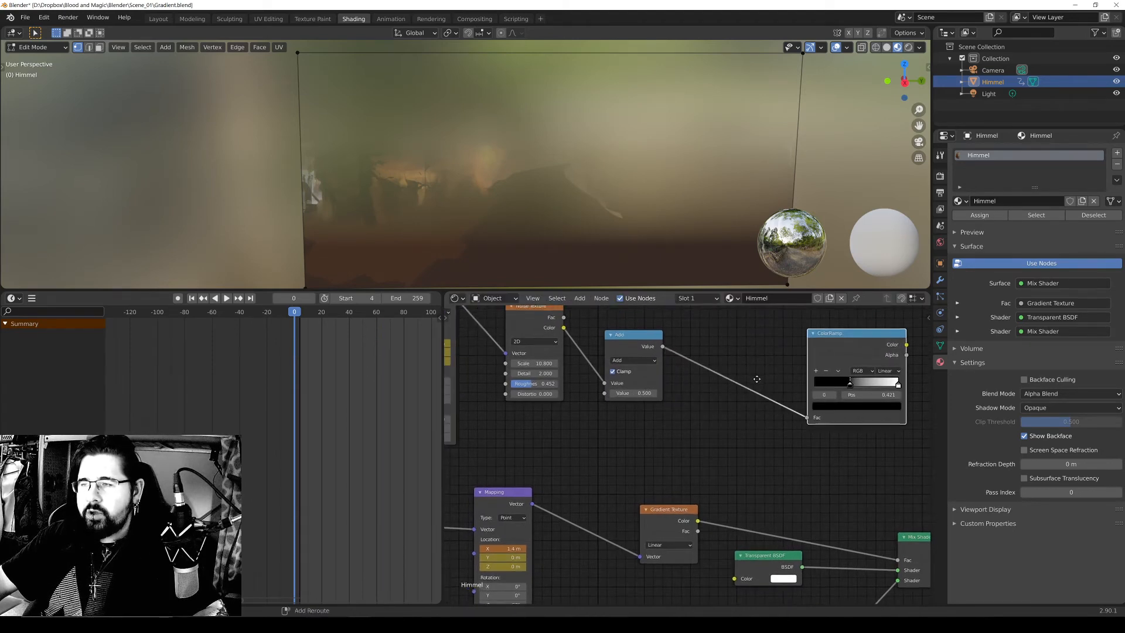
middle_drag(722, 367, 776, 396)
drag(682, 364, 730, 370)
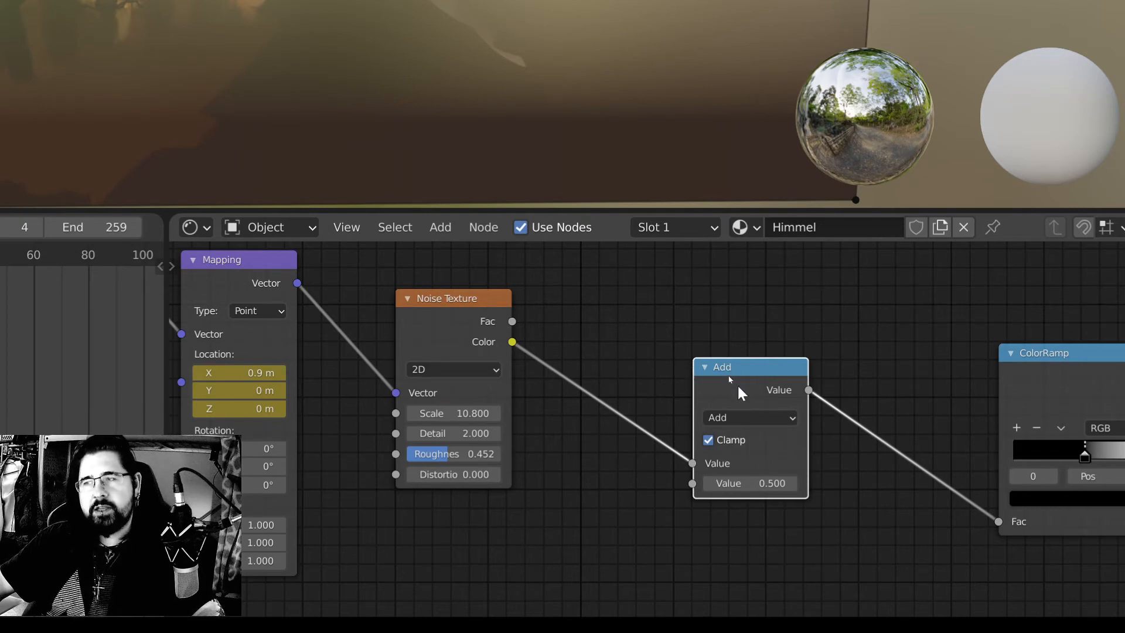
click(750, 417)
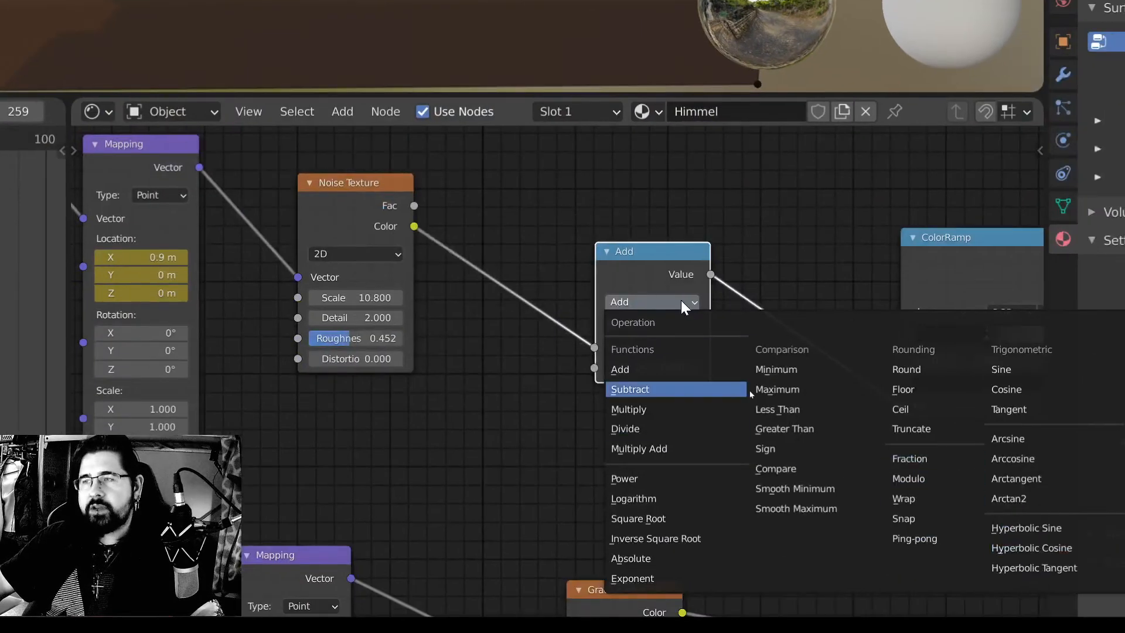
click(757, 486)
Reroute the Gradient Texture's Color output from the Mix Shader's Fac to the Add node's second Value input, and reposition both source and Add nodes.
scroll(743, 437, down, 3)
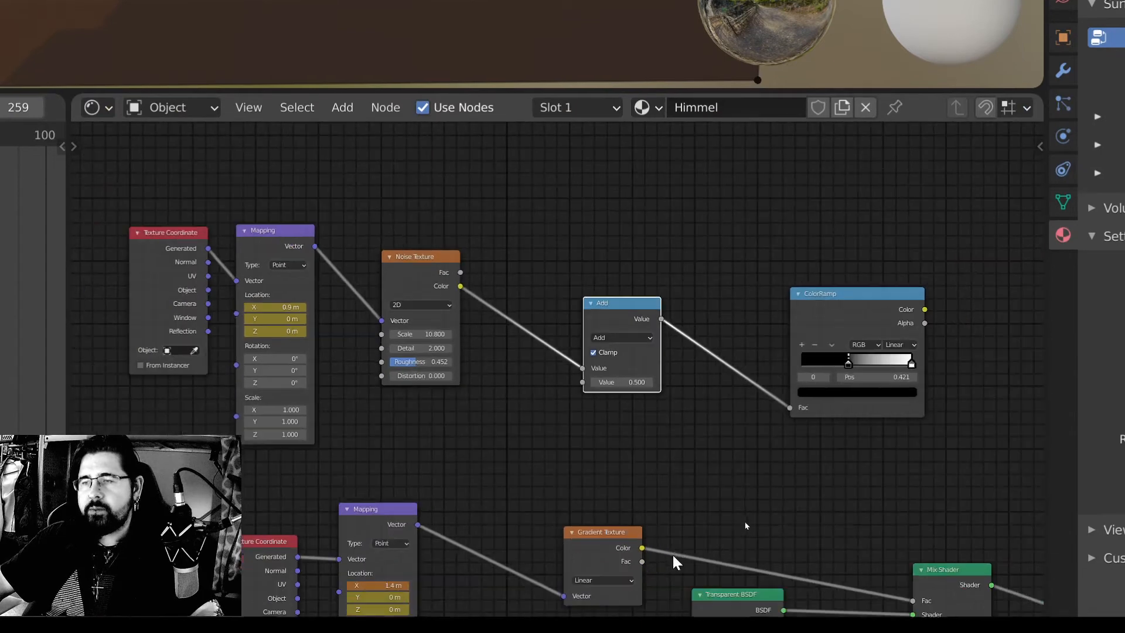
scroll(708, 496, down, 1)
middle_drag(708, 497, 656, 415)
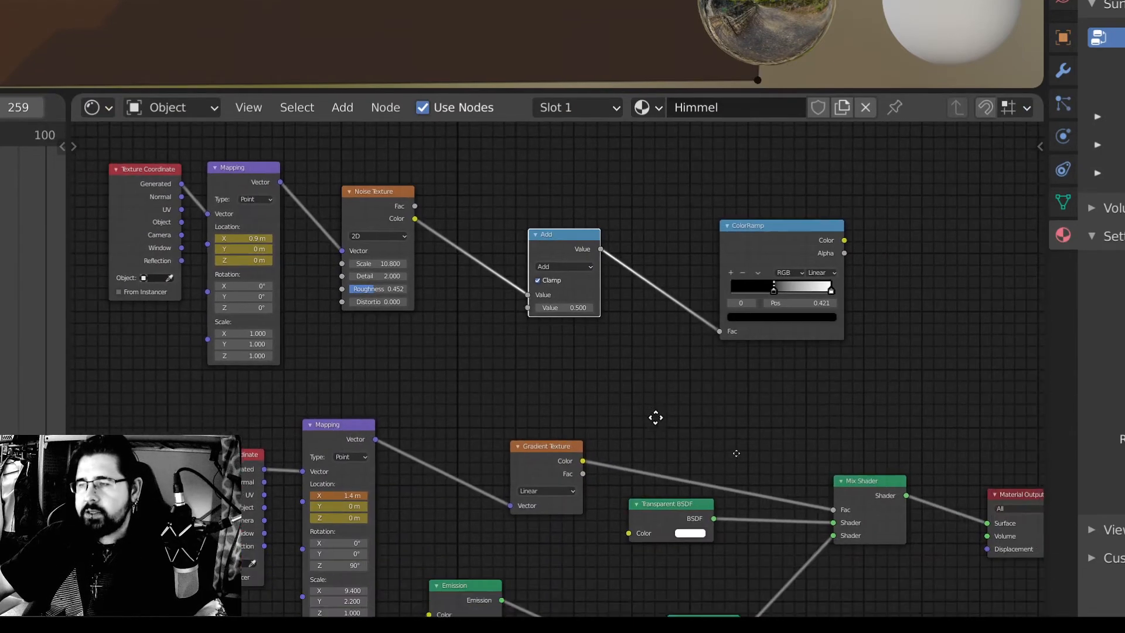
drag(833, 509, 528, 307)
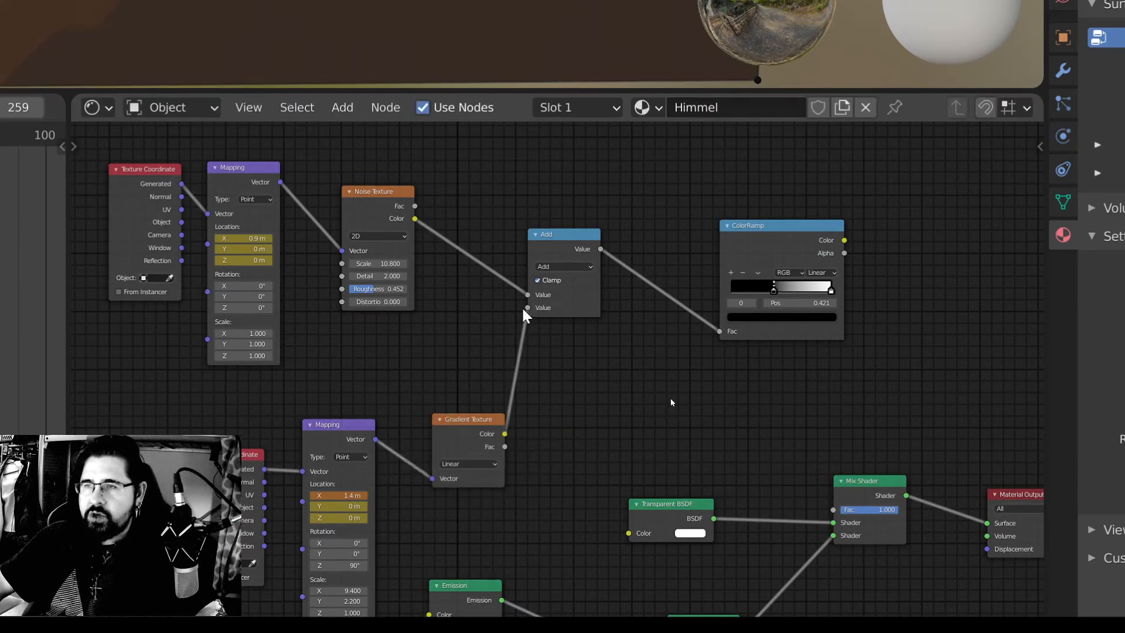
drag(572, 235, 617, 281)
Move the ColorRamp closer to the Add node and set its black stop to position 0.413.
scroll(643, 398, up, 1)
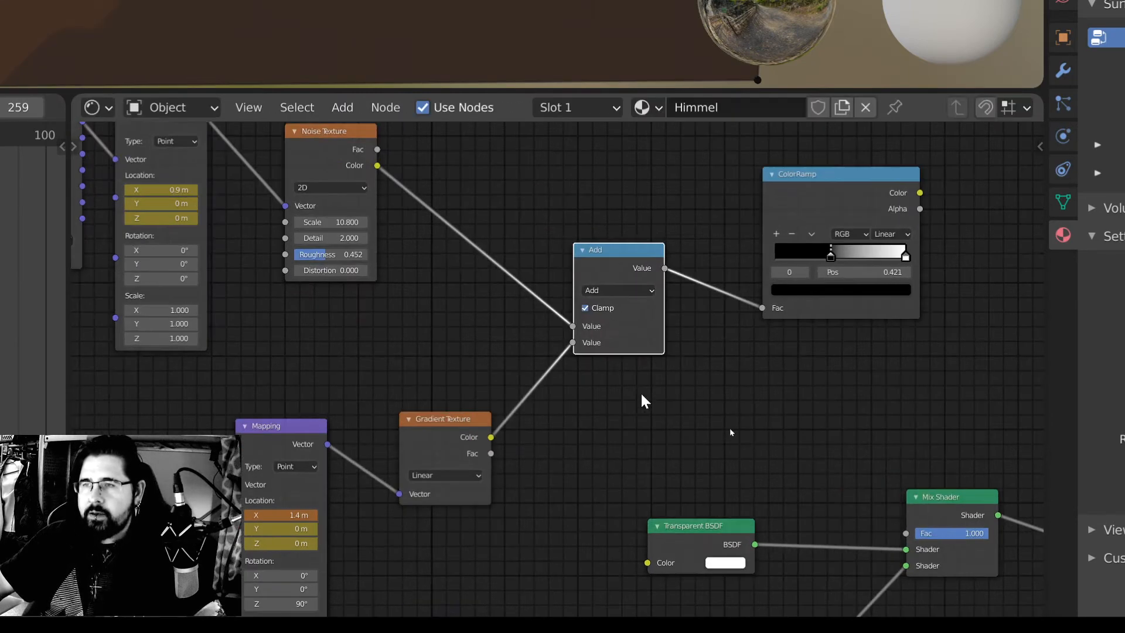
middle_drag(537, 268, 696, 397)
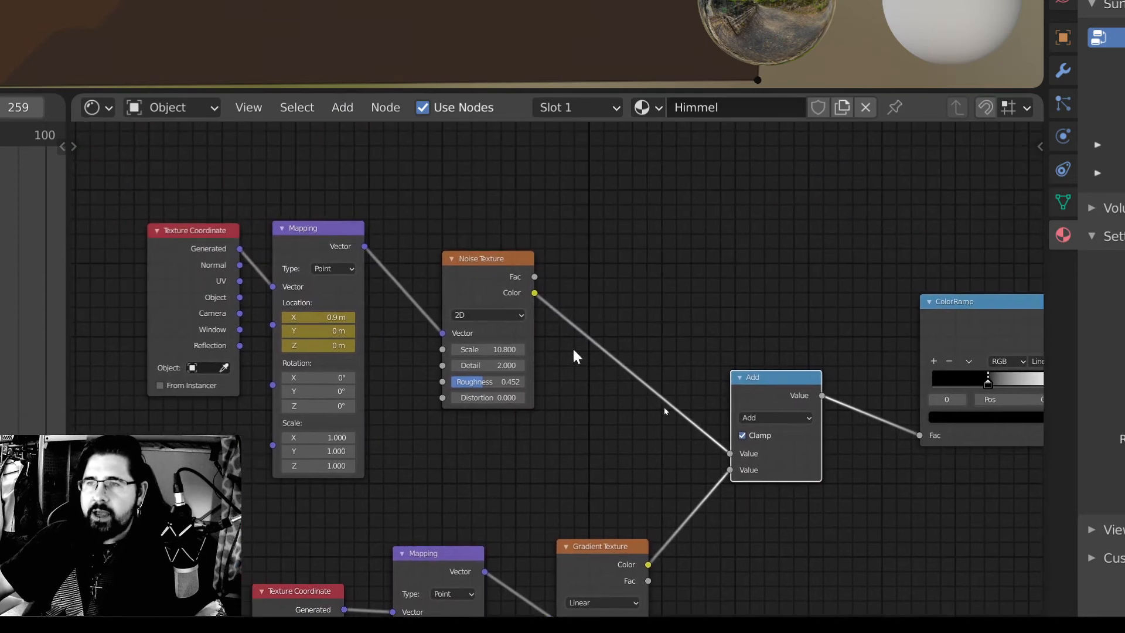
middle_drag(663, 326, 510, 303)
scroll(557, 352, up, 1)
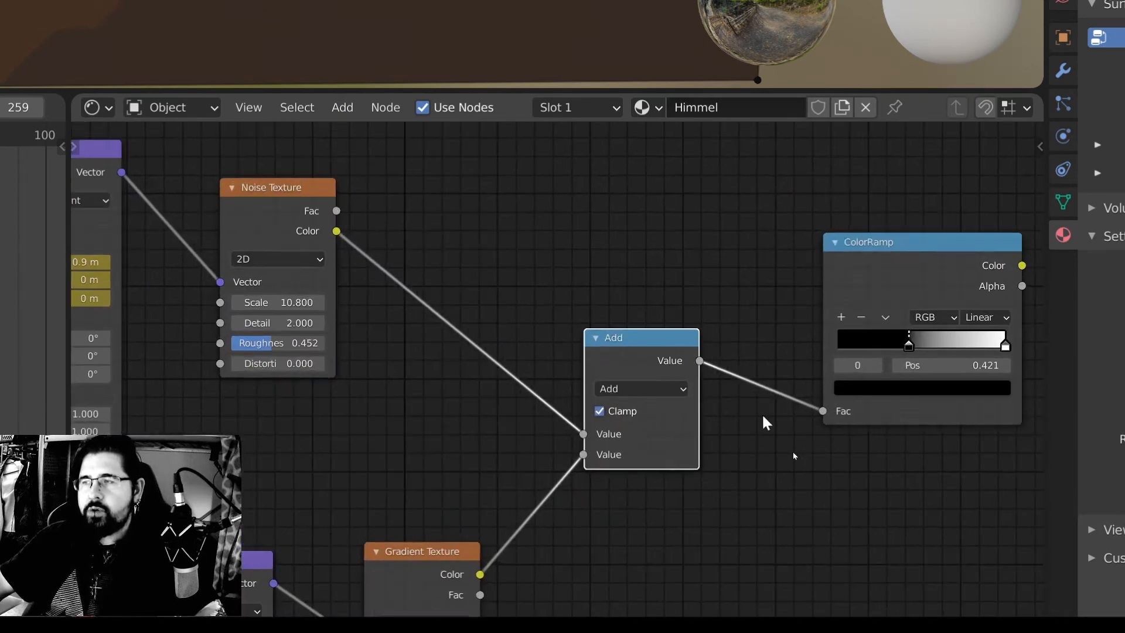
middle_drag(773, 409, 533, 372)
drag(632, 201, 588, 225)
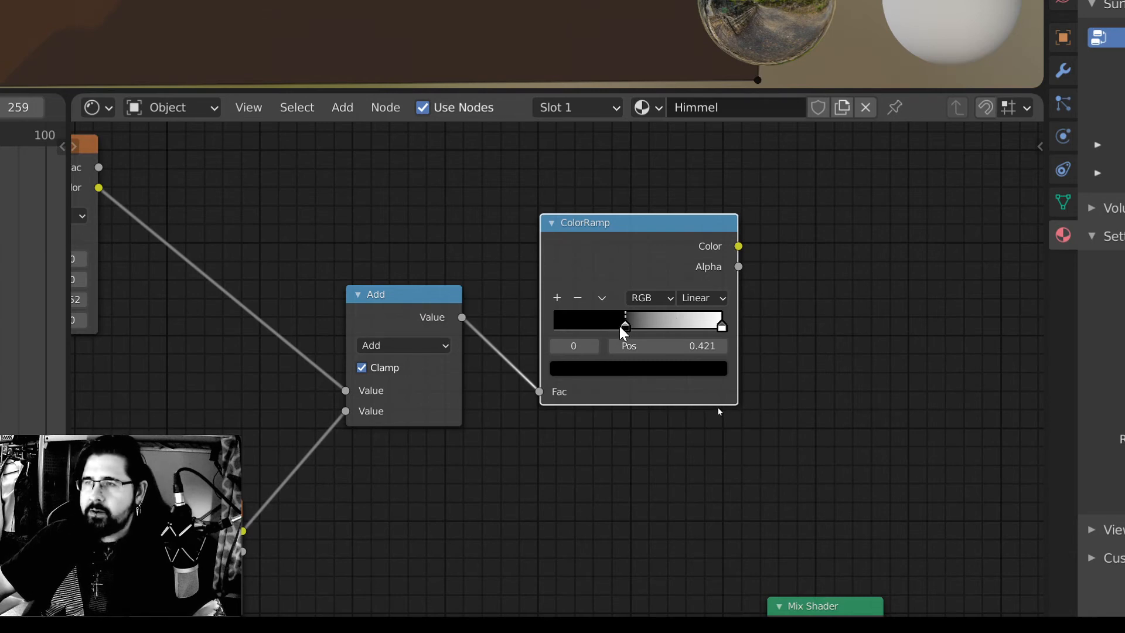
drag(622, 327, 623, 326)
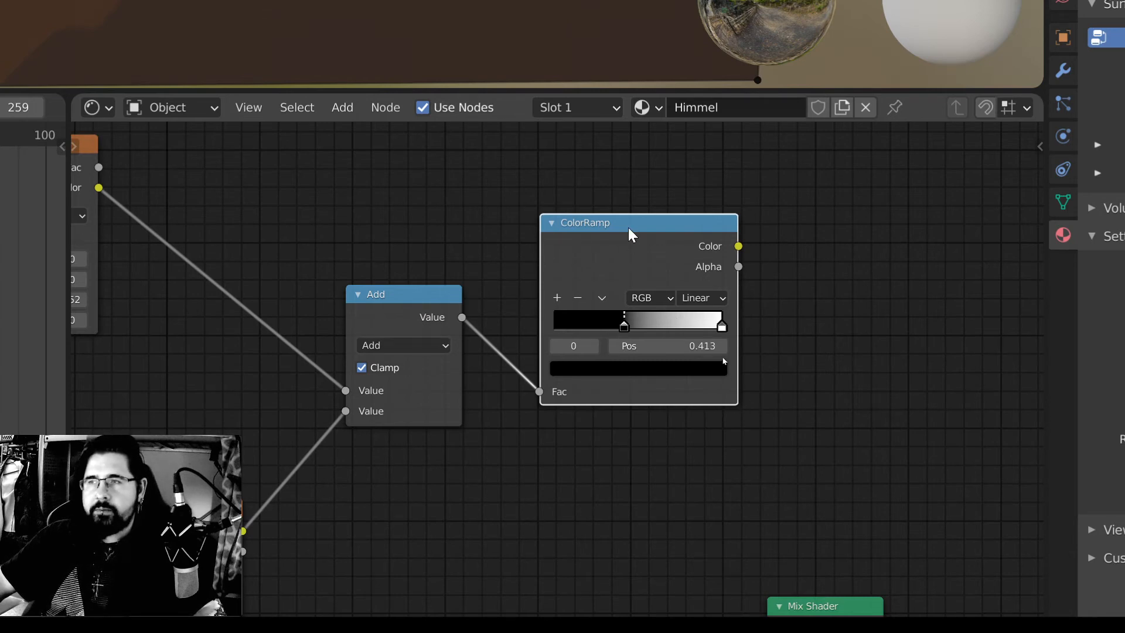
drag(628, 228, 607, 212)
Rearrange the ColorRamp and Add nodes into a compact chain beside the Gradient Texture, above the final Mix Shader.
scroll(846, 492, down, 2)
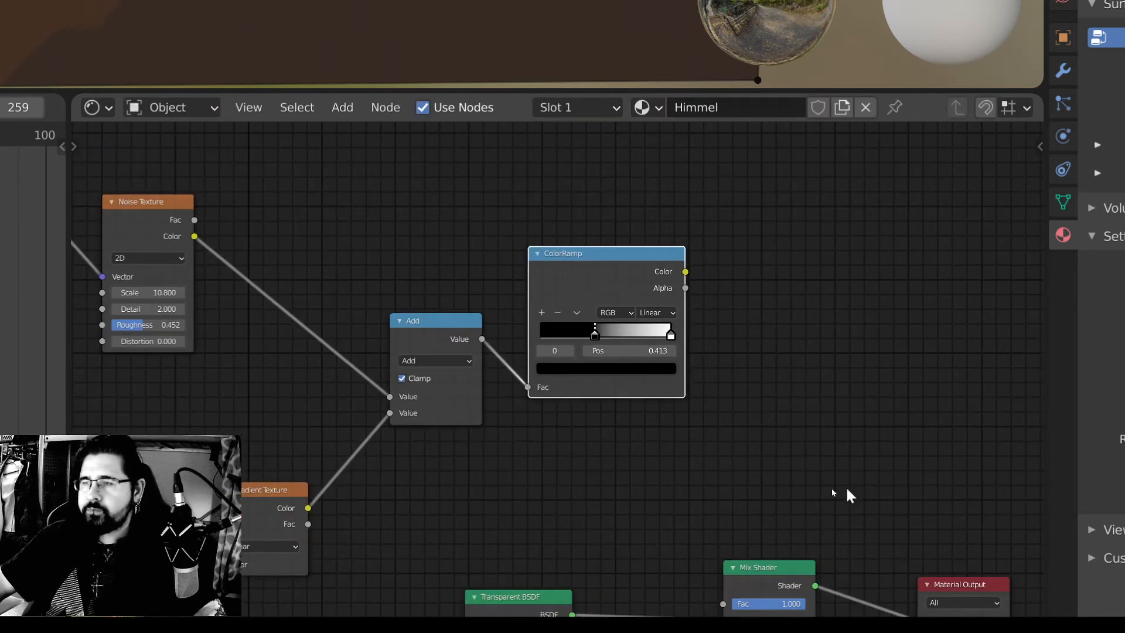
middle_drag(846, 492, 783, 389)
drag(583, 197, 561, 203)
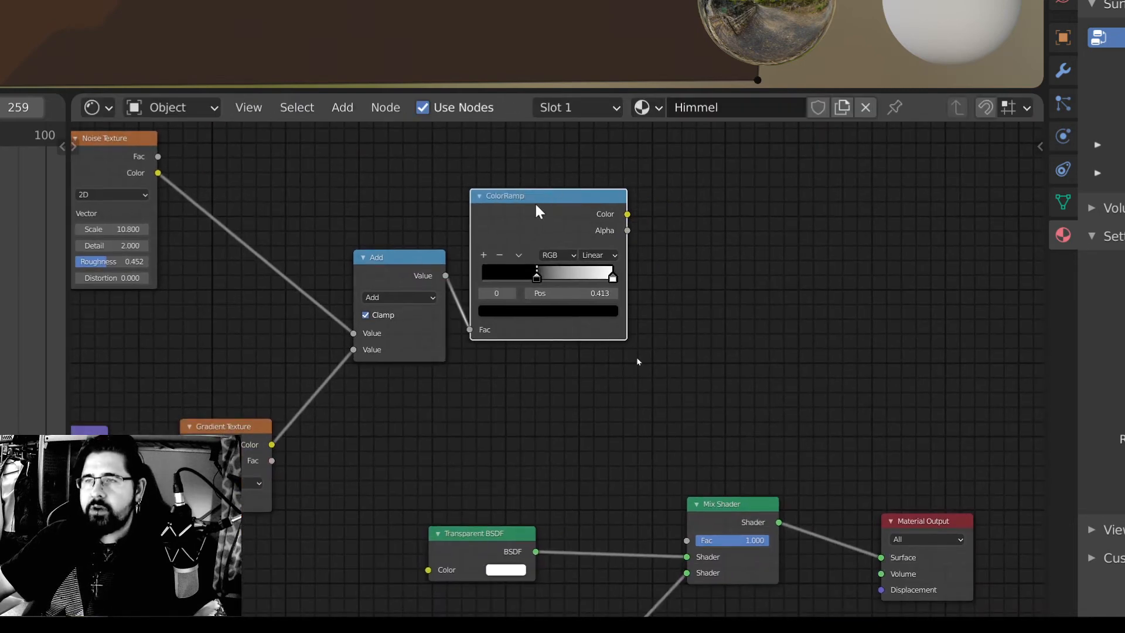
drag(396, 262, 352, 256)
scroll(813, 532, down, 2)
middle_drag(814, 533, 733, 450)
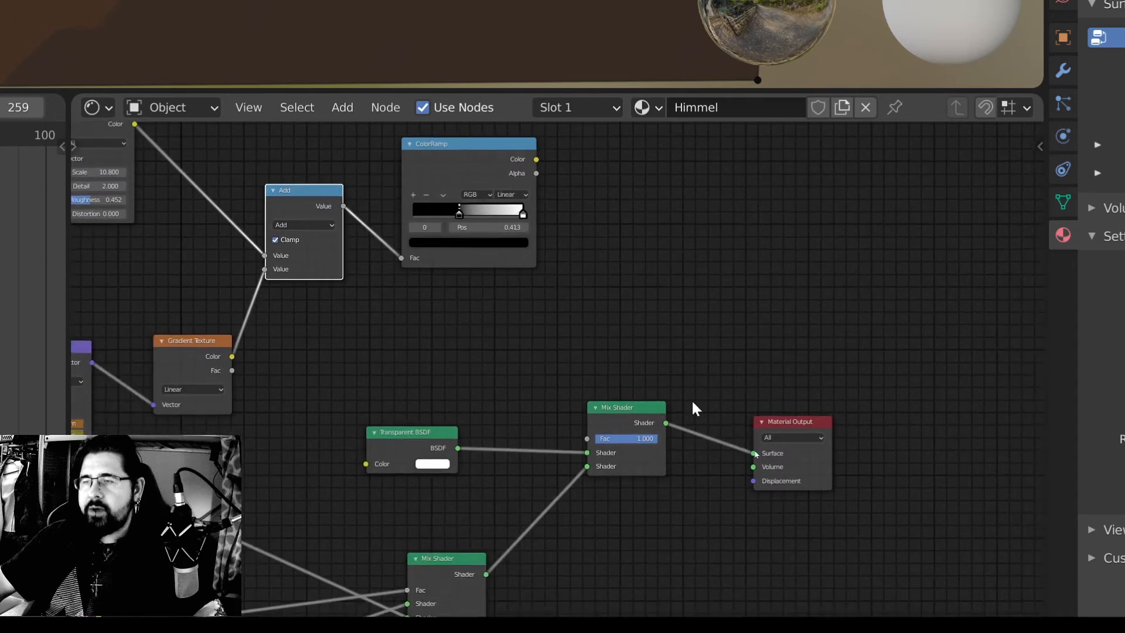
Lower the Fac of the Mix Shader feeding the Material Output to 0.752 and view the whole plane in the viewport.
scroll(692, 400, up, 3)
middle_drag(648, 357, 604, 429)
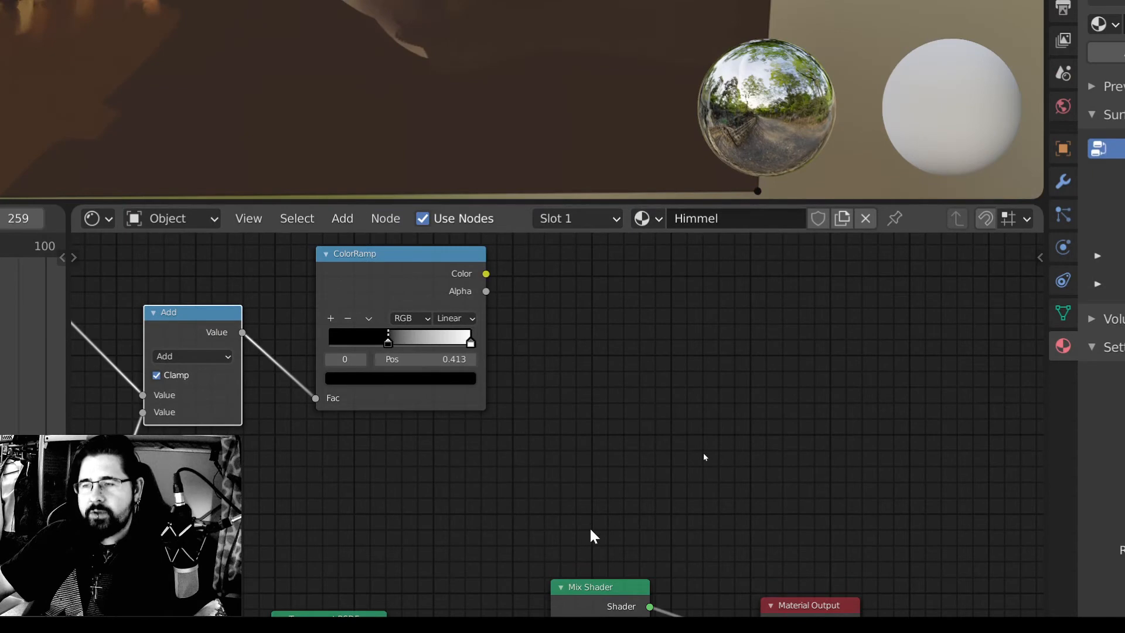
middle_drag(588, 514, 594, 408)
drag(643, 523, 623, 523)
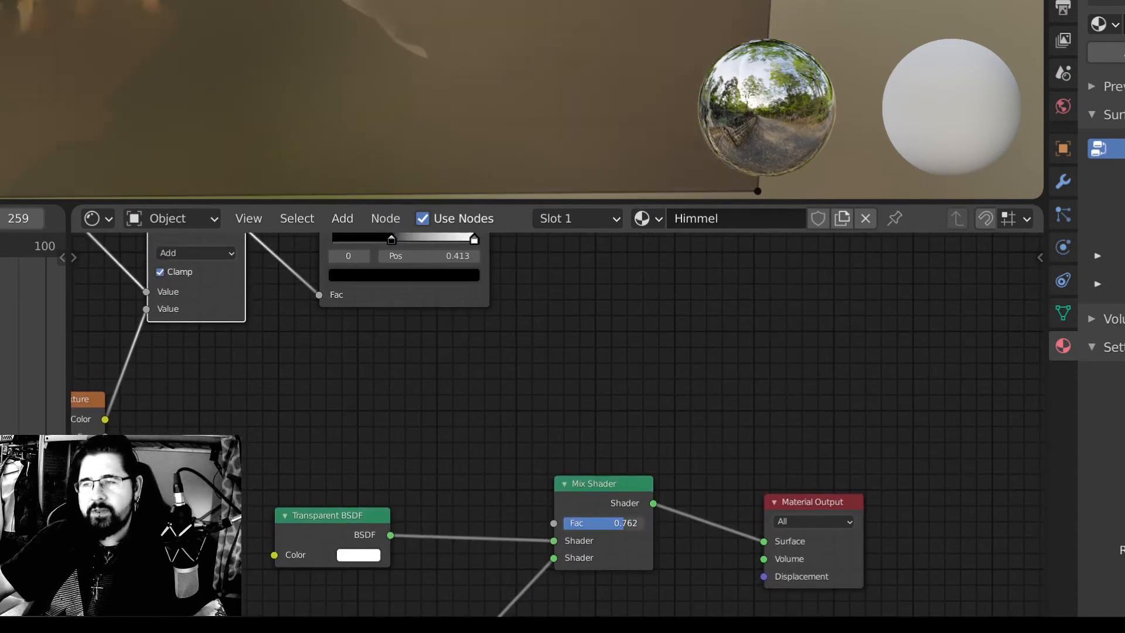
scroll(623, 383, down, 3)
scroll(580, 363, up, 1)
scroll(390, 17, down, 3)
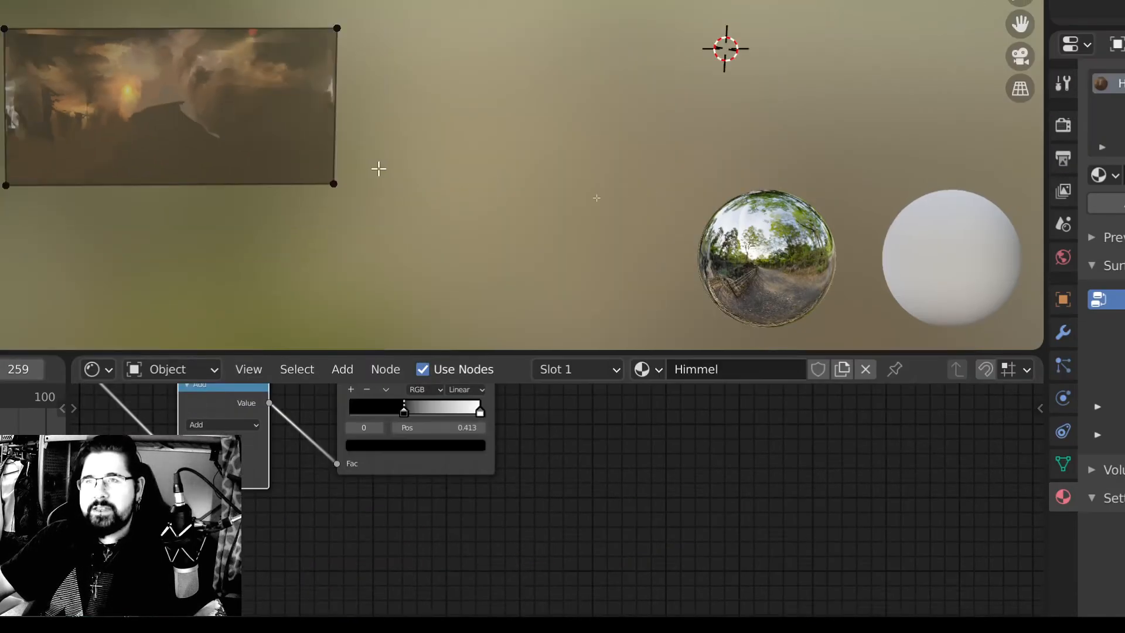
shift+middle_drag(390, 17, 420, 9)
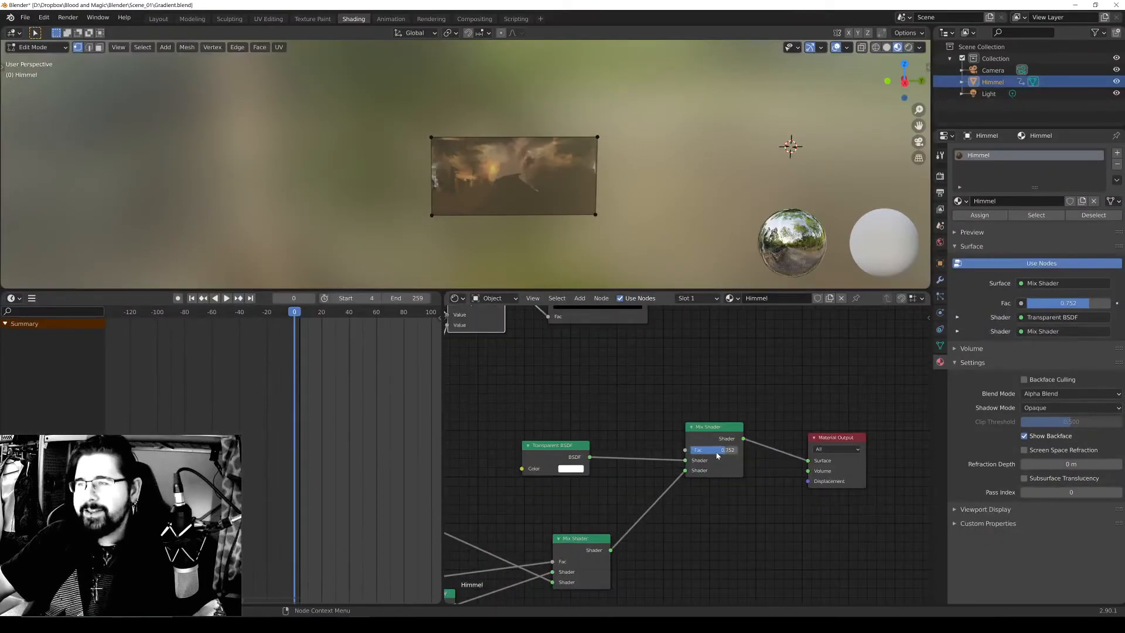
Return the Fac of the Mix Shader feeding the Material Output to 1.000.
drag(717, 456, 755, 455)
scroll(717, 456, up, 2)
middle_drag(709, 410, 705, 476)
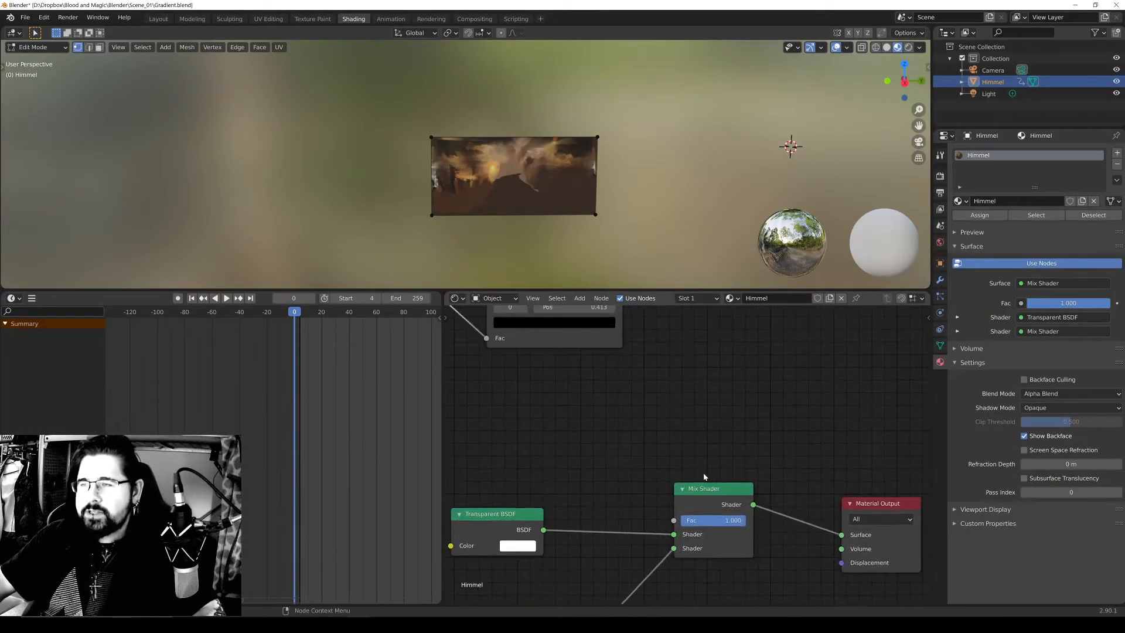
Move the ColorRamp nearer the final Mix Shader and connect its Color output to that shader's Fac input.
scroll(651, 369, down, 3)
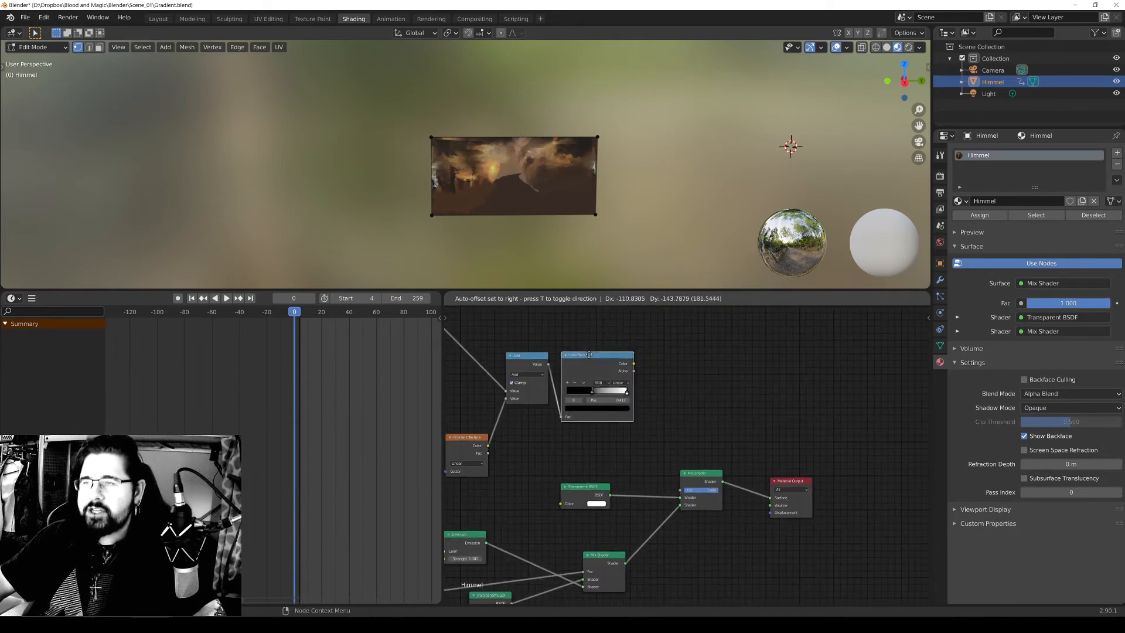
scroll(662, 389, up, 2)
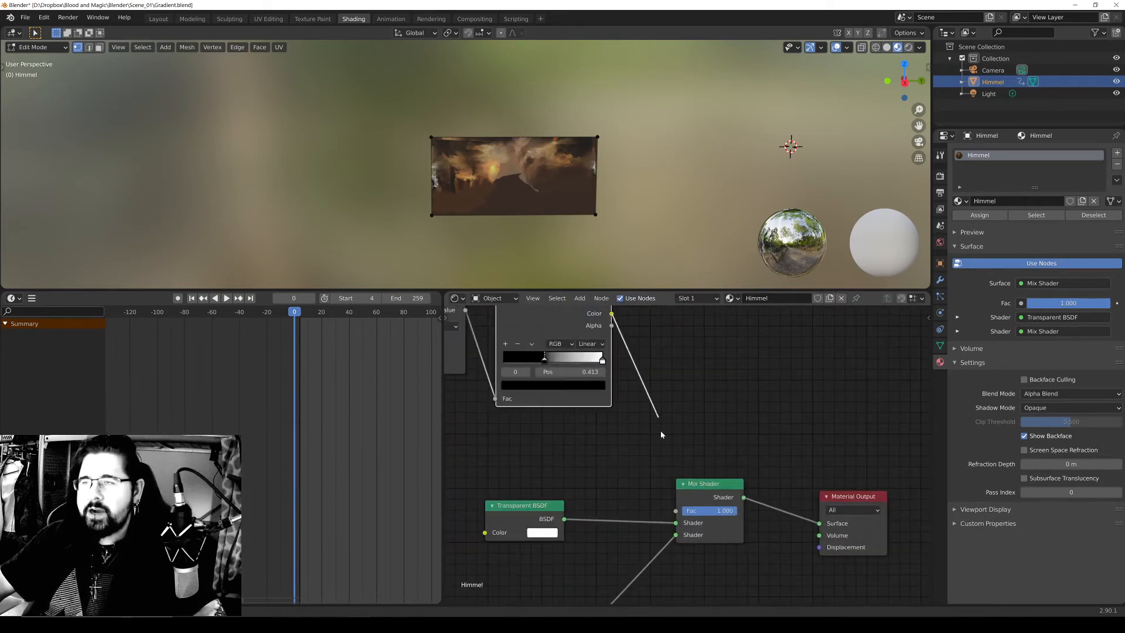
drag(661, 434, 690, 516)
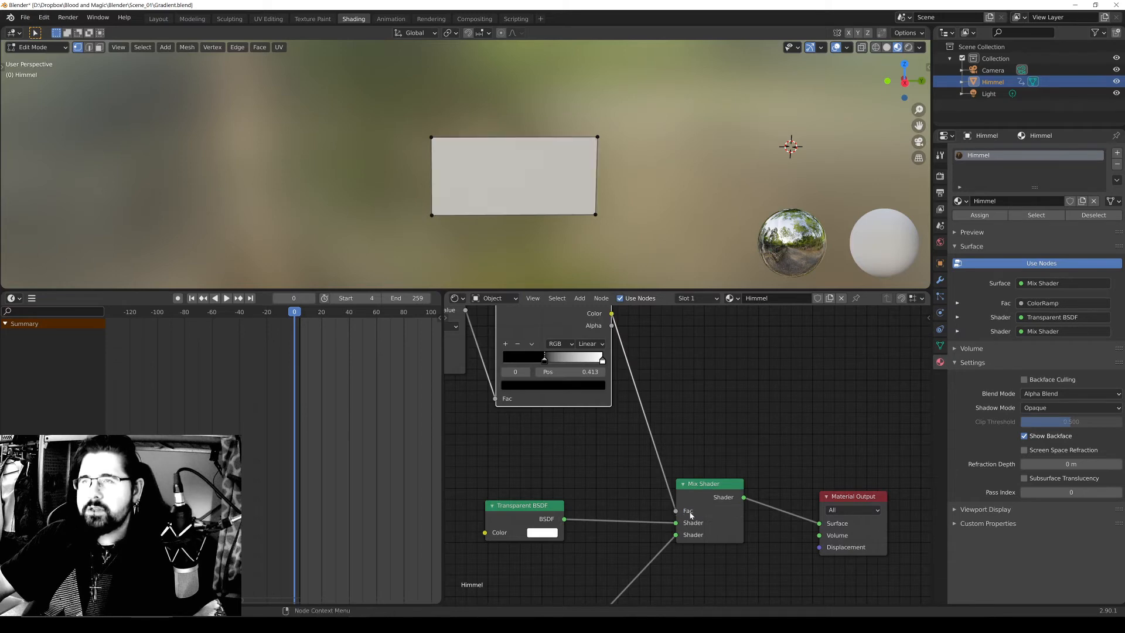
Zoom in on the plane and temporarily enlarge the 3D viewport to examine the smoke transparency over the sky image.
scroll(555, 186, up, 7)
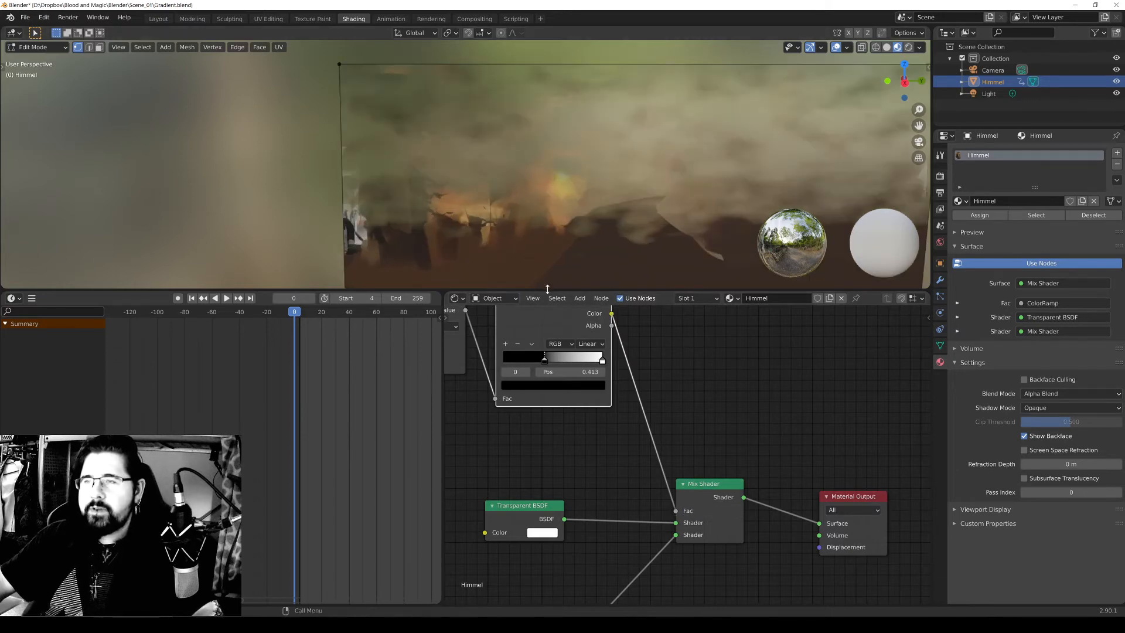
drag(547, 288, 547, 439)
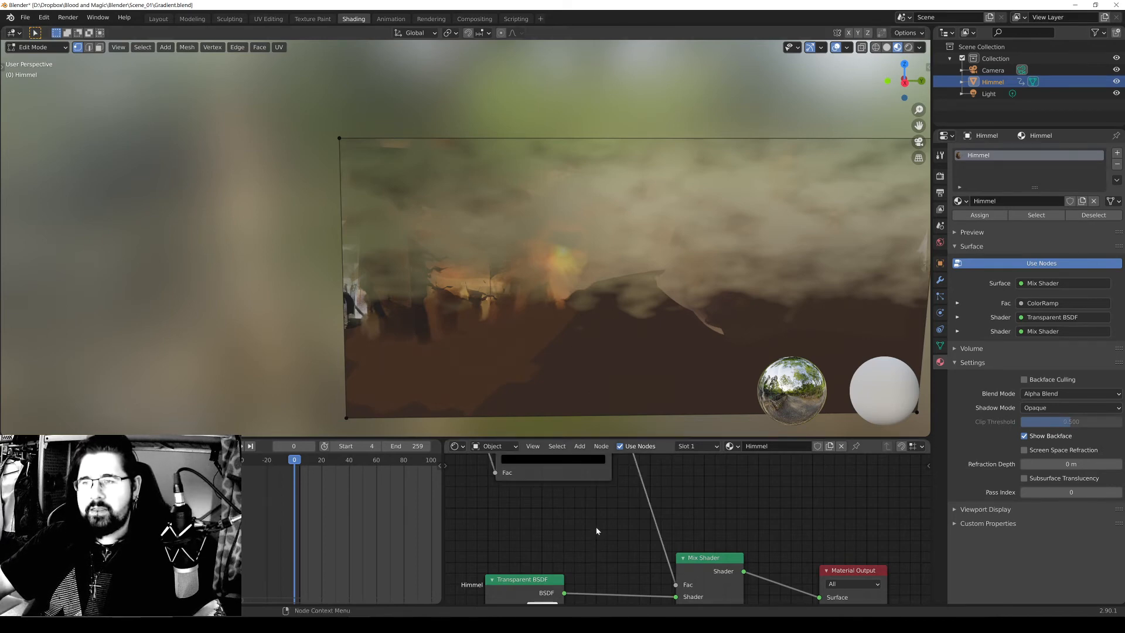
scroll(597, 531, down, 1)
drag(605, 371, 605, 311)
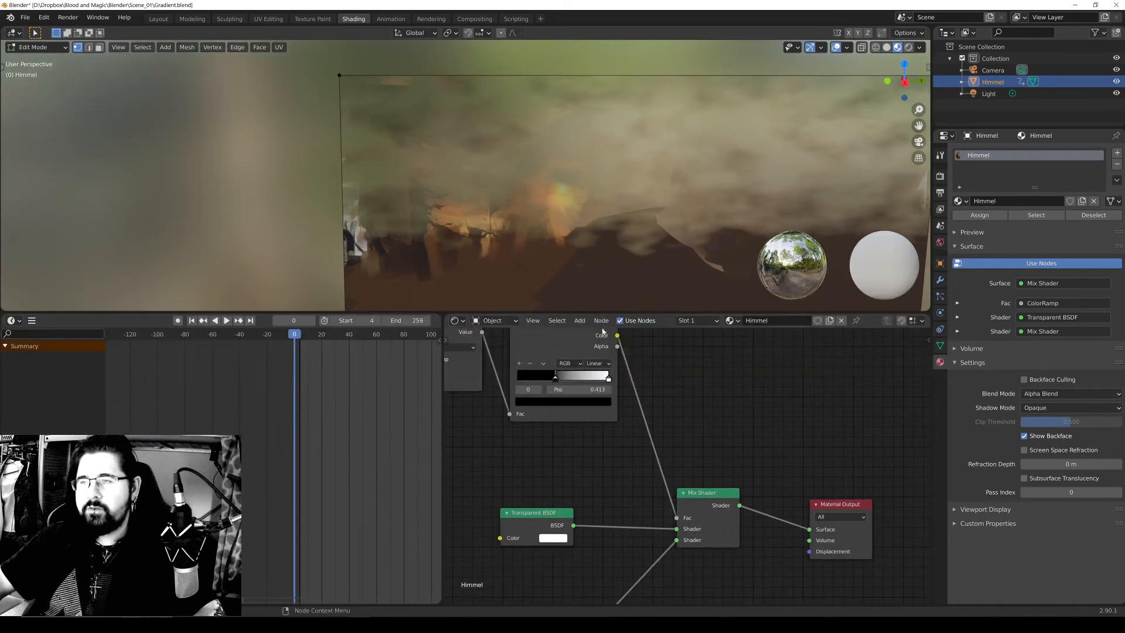
Move the ColorRamp's black stop to position 0.715 to change the smoke's transparency.
middle_drag(660, 371, 734, 455)
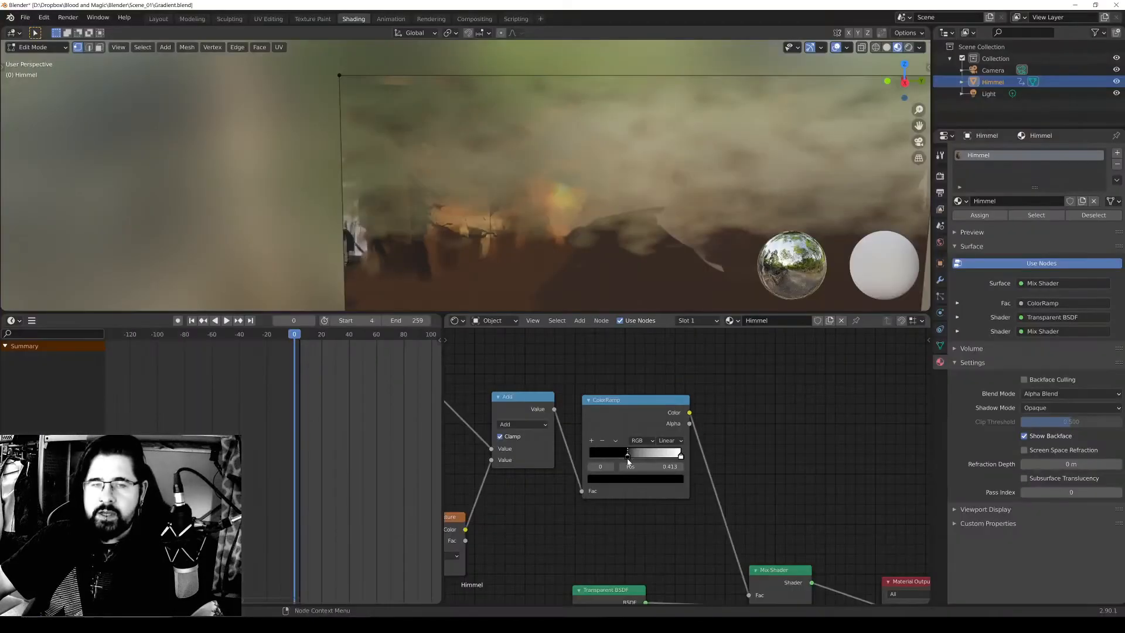
drag(627, 459, 672, 460)
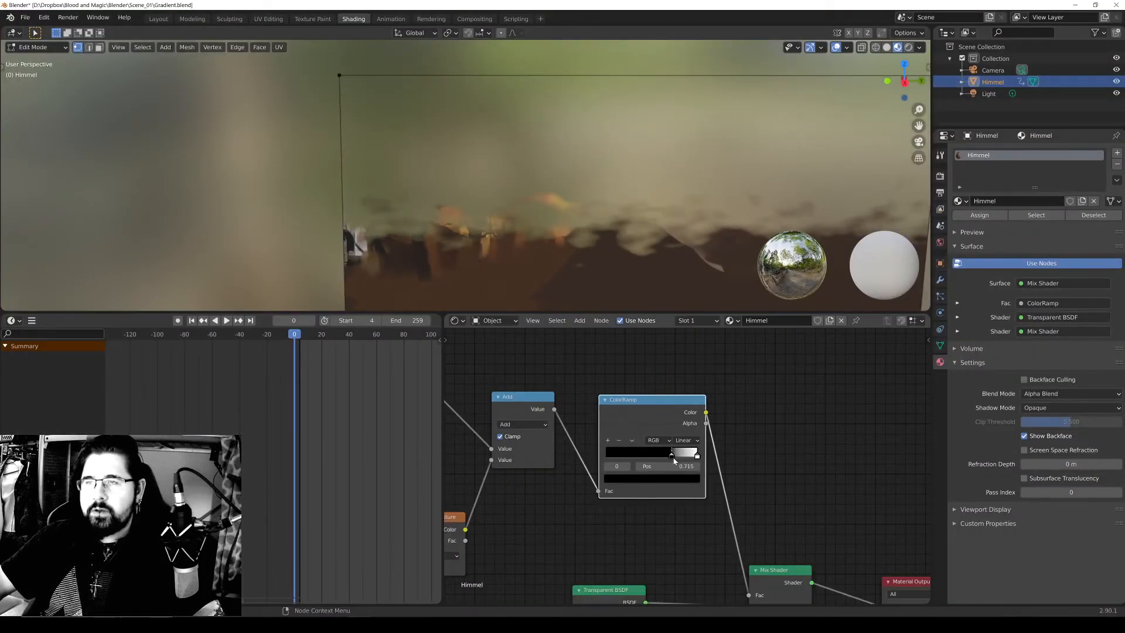
Try the ColorRamp's black stop at position 0.626, settle on 0.797, and shift the node slightly closer to the Add node.
middle_drag(799, 390, 735, 374)
scroll(540, 211, down, 2)
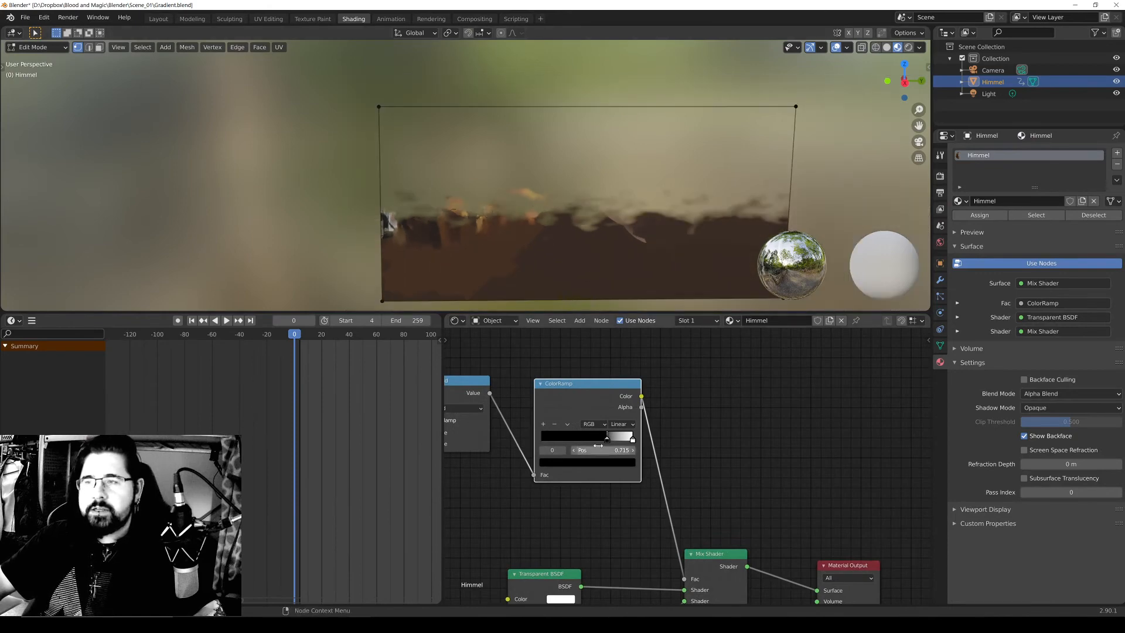
drag(607, 440, 599, 440)
middle_drag(599, 440, 693, 429)
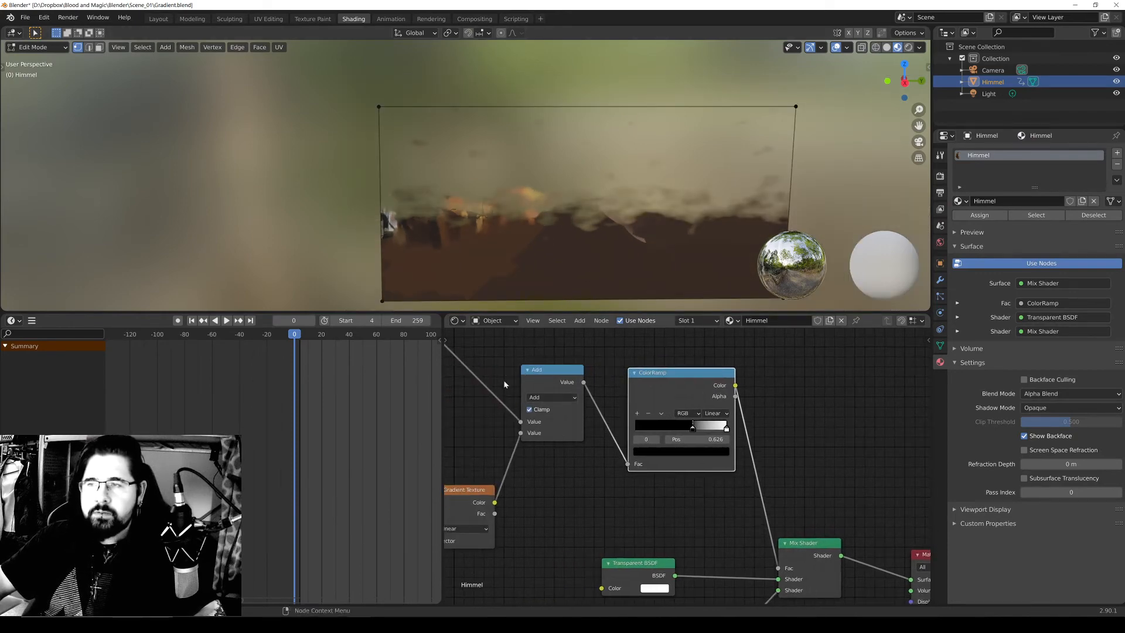
scroll(691, 426, up, 1)
drag(692, 425, 714, 429)
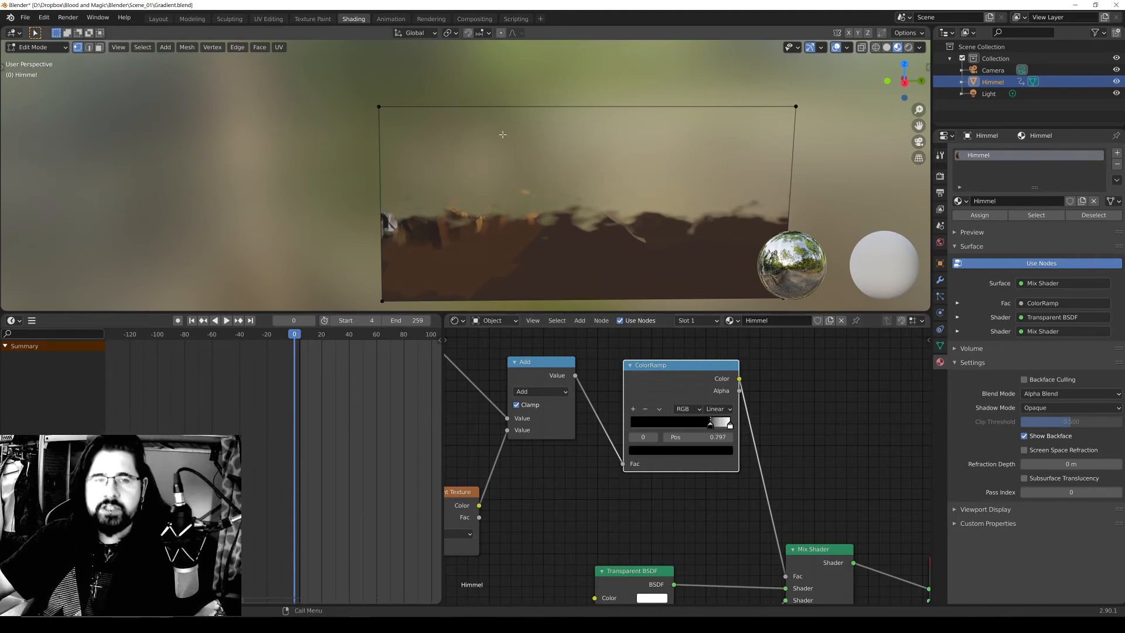
scroll(716, 212, up, 3)
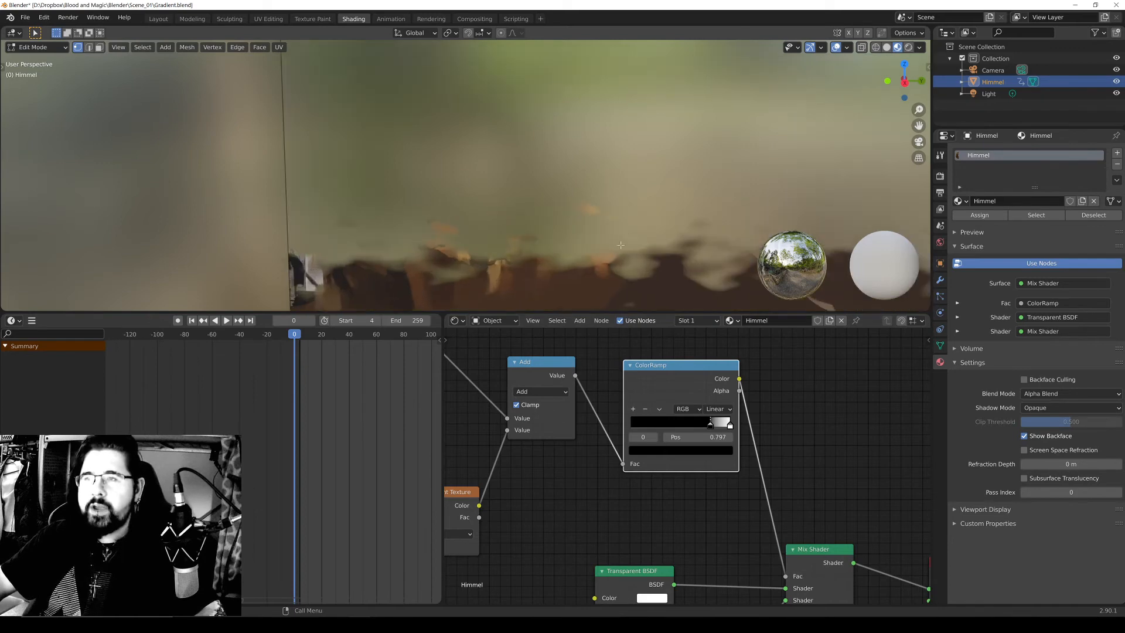
scroll(644, 241, down, 2)
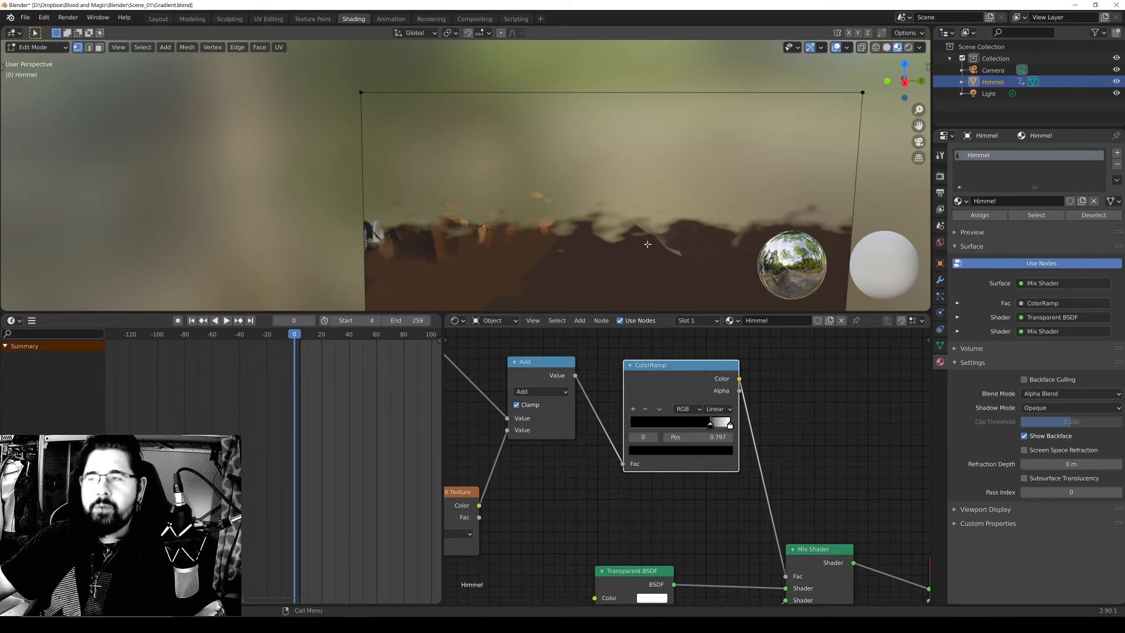
drag(687, 368, 672, 366)
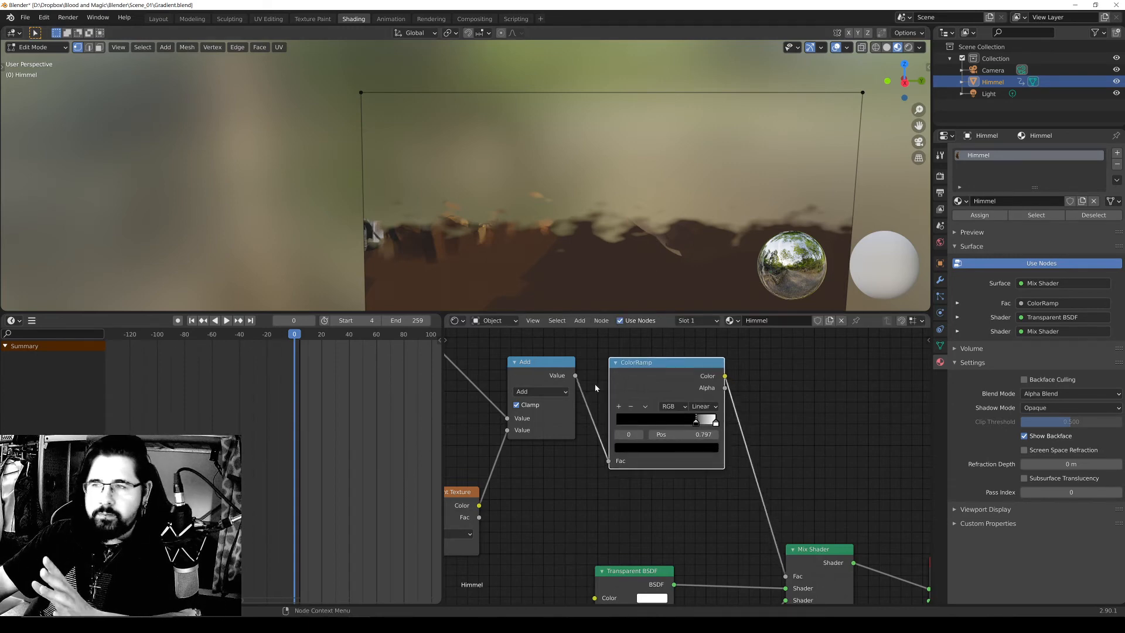
Go to the start of the animation and switch Himmel from Edit Mode to Object Mode.
scroll(615, 387, down, 3)
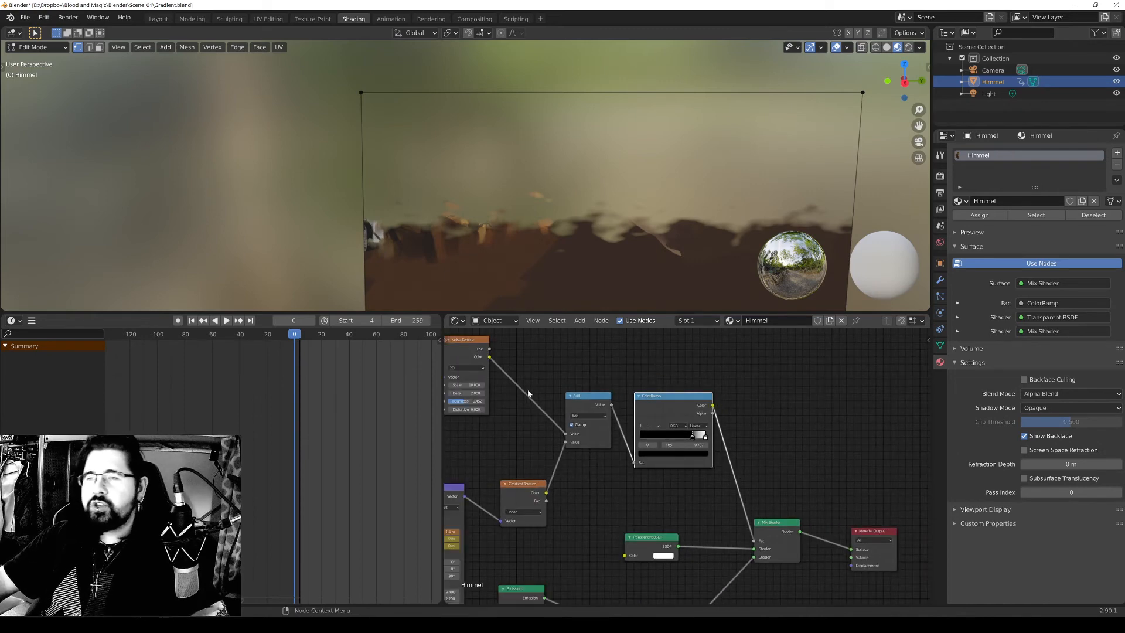
middle_drag(528, 392, 777, 381)
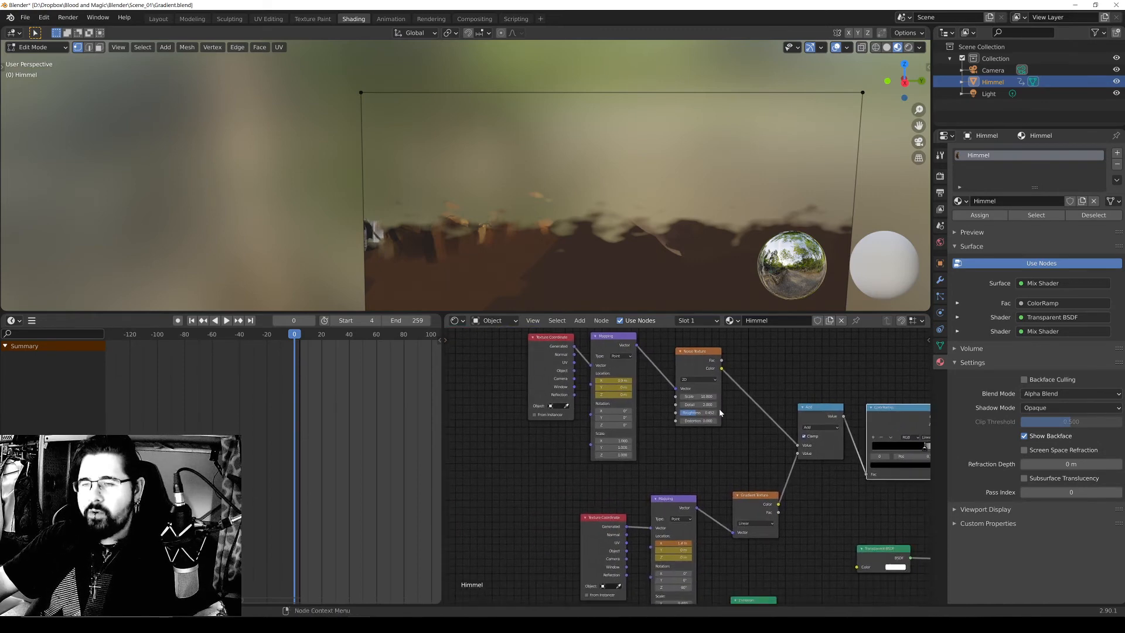
key(shift+Left)
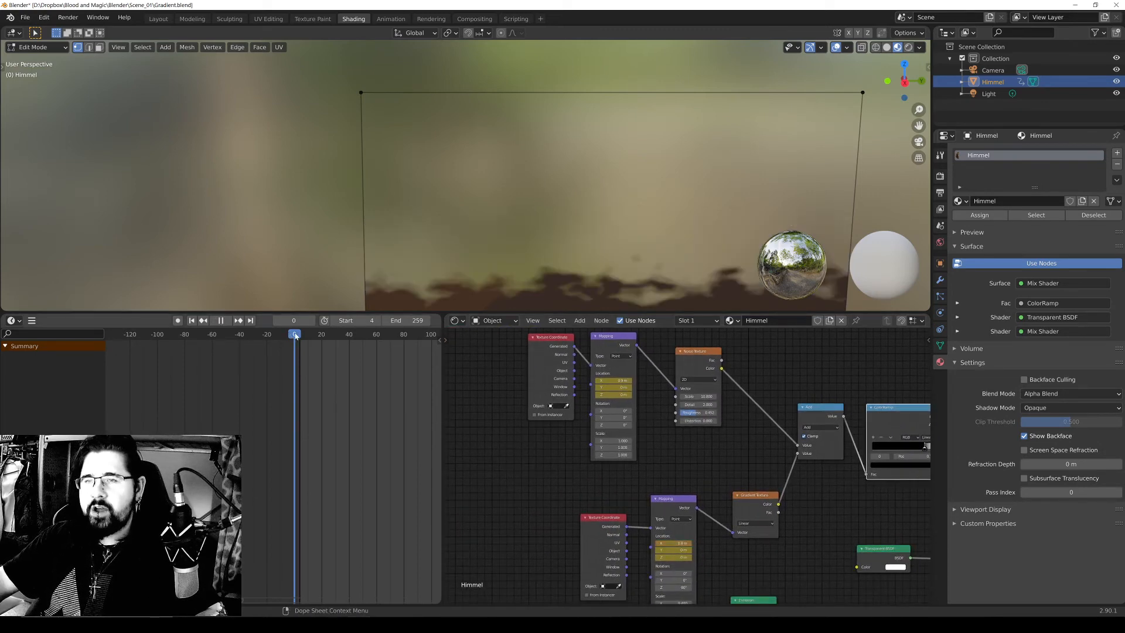
key(Tab)
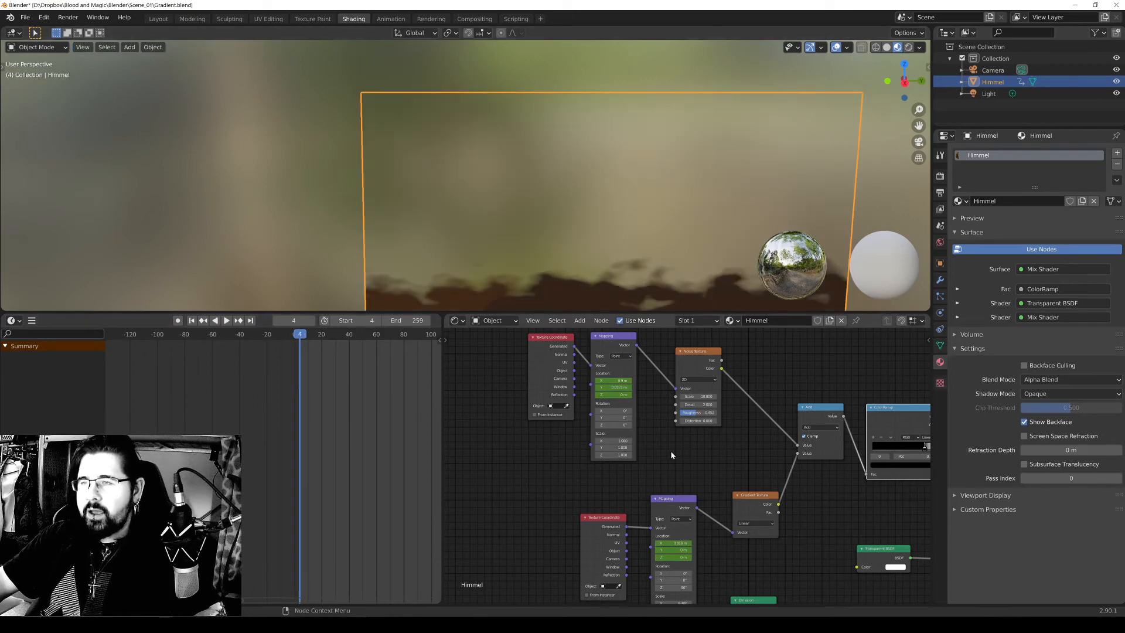
Clear the Location keyframes from the gradient's Mapping node and from the noise texture's Mapping node.
scroll(628, 417, up, 2)
middle_drag(628, 417, 648, 355)
right_click(698, 518)
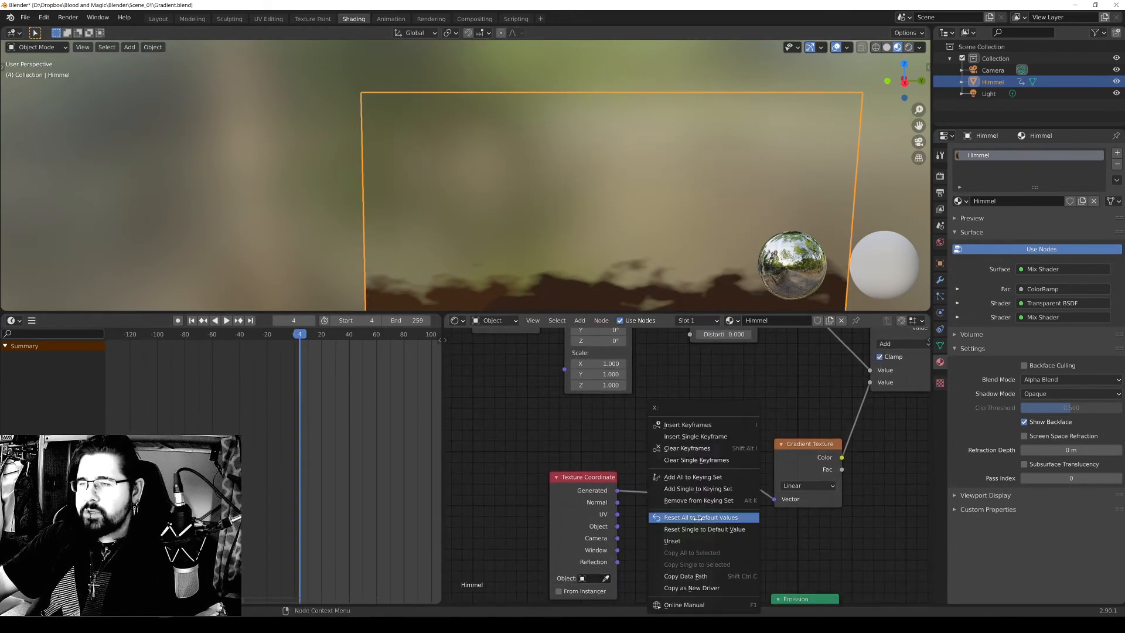
click(697, 448)
middle_drag(697, 429, 691, 492)
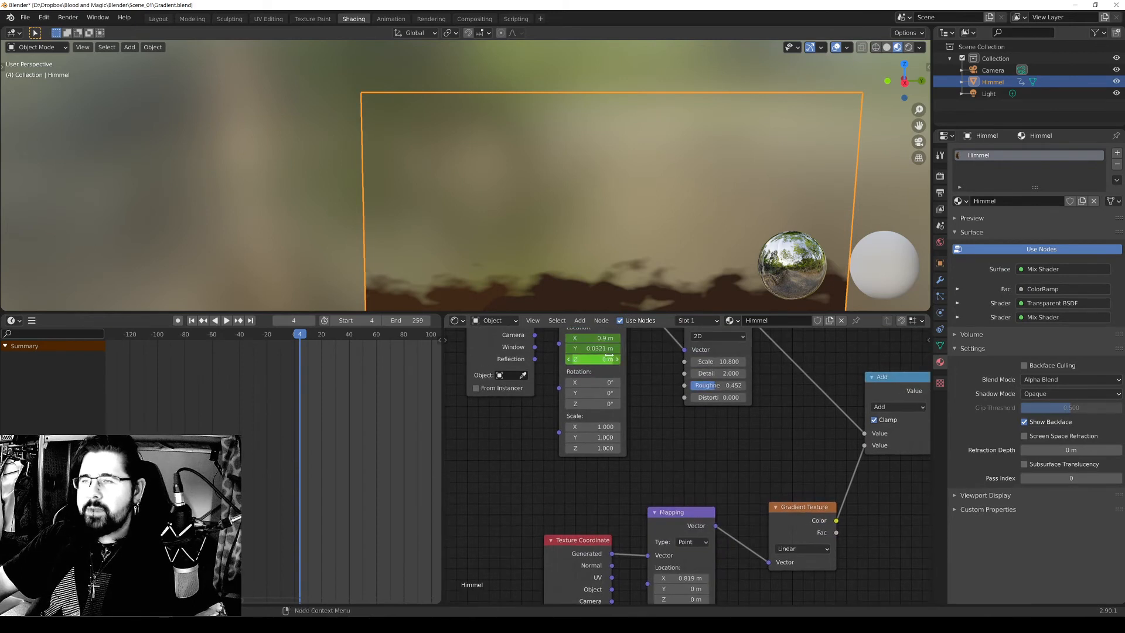
right_click(595, 339)
click(607, 343)
middle_drag(624, 378, 599, 406)
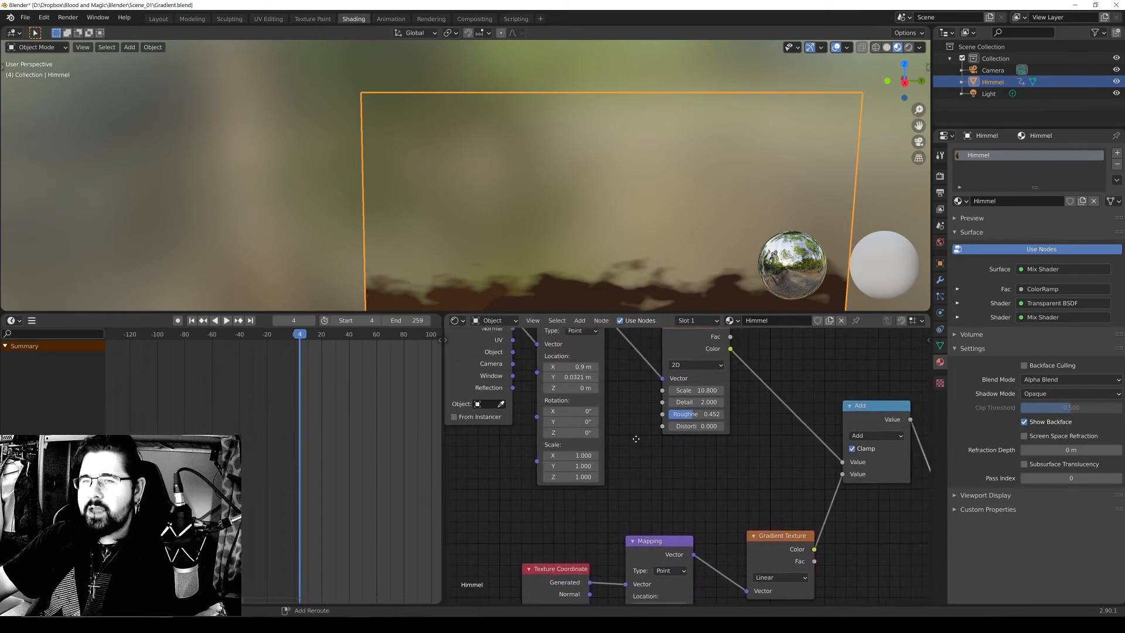
At frame 0, insert Location keyframes on the gradient's Mapping node with X at 0.819 m.
drag(300, 339, 294, 339)
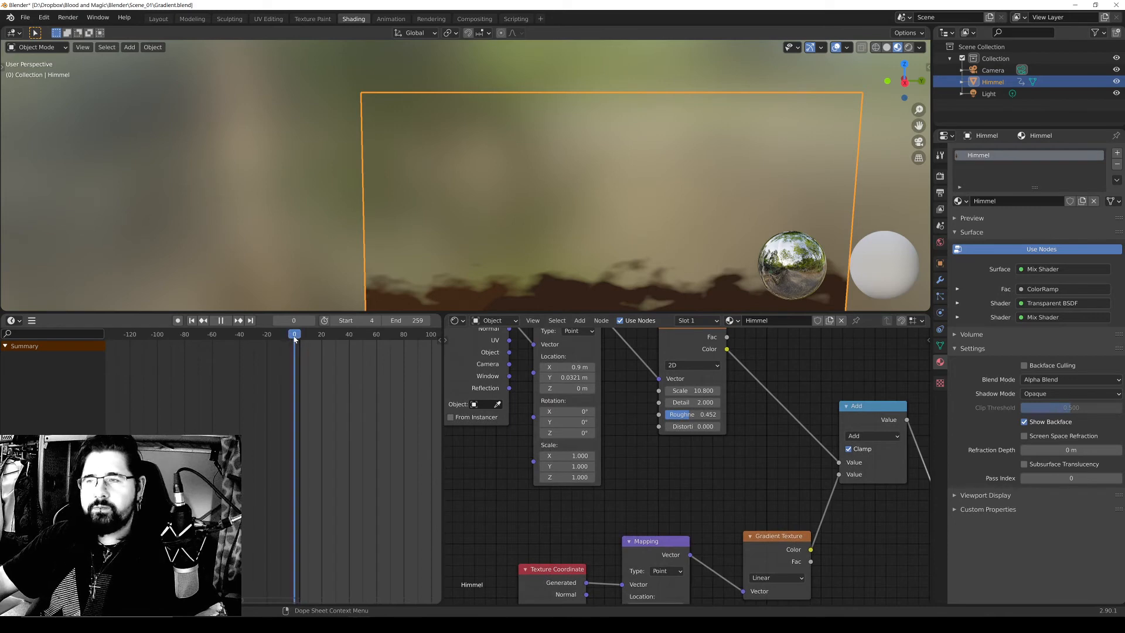
middle_drag(647, 495, 592, 419)
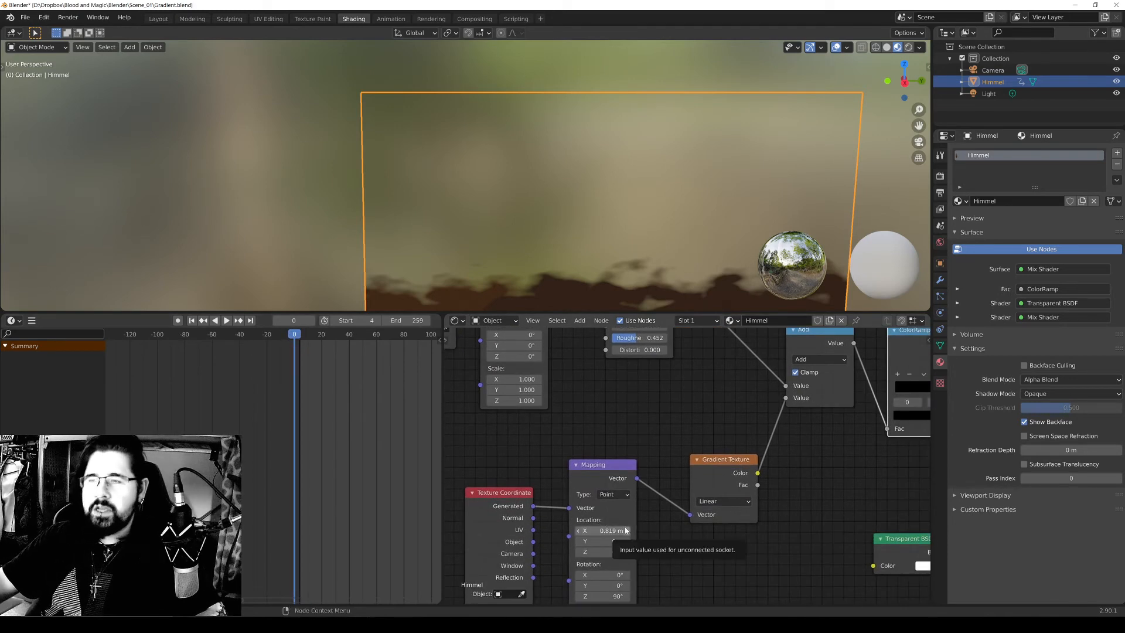
click(239, 100)
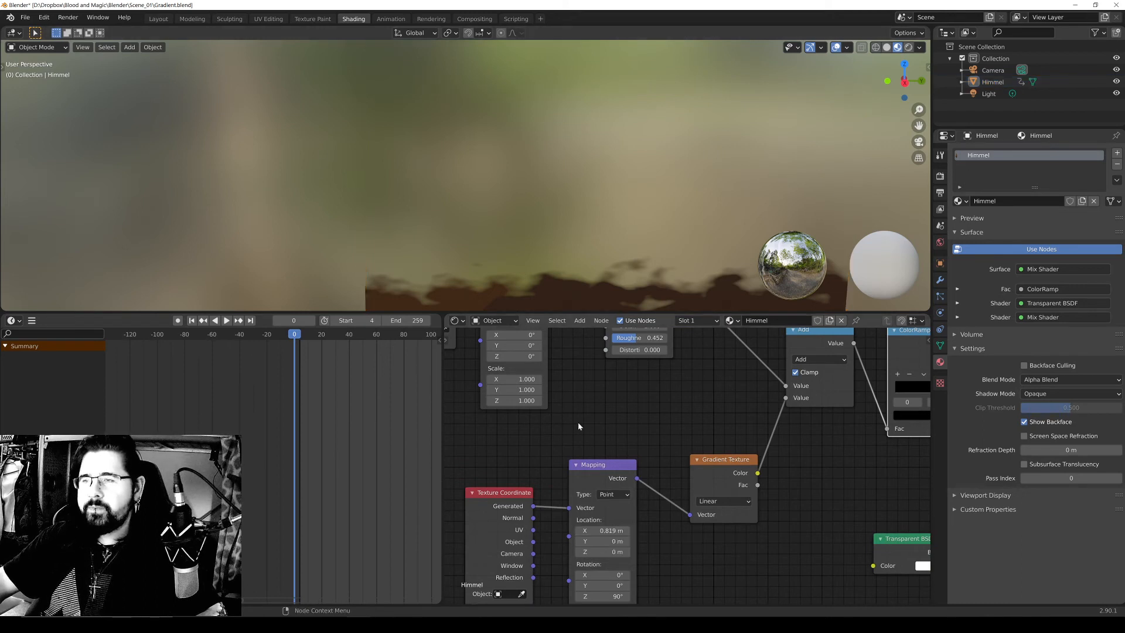
drag(614, 469, 618, 448)
scroll(633, 461, up, 1)
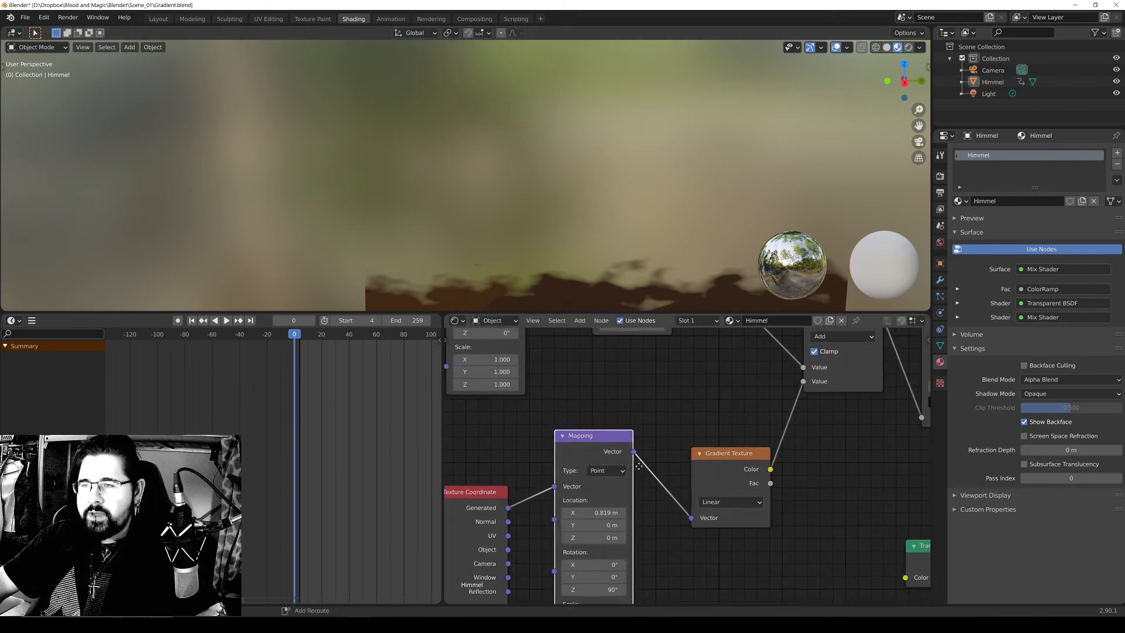
middle_drag(616, 496, 636, 432)
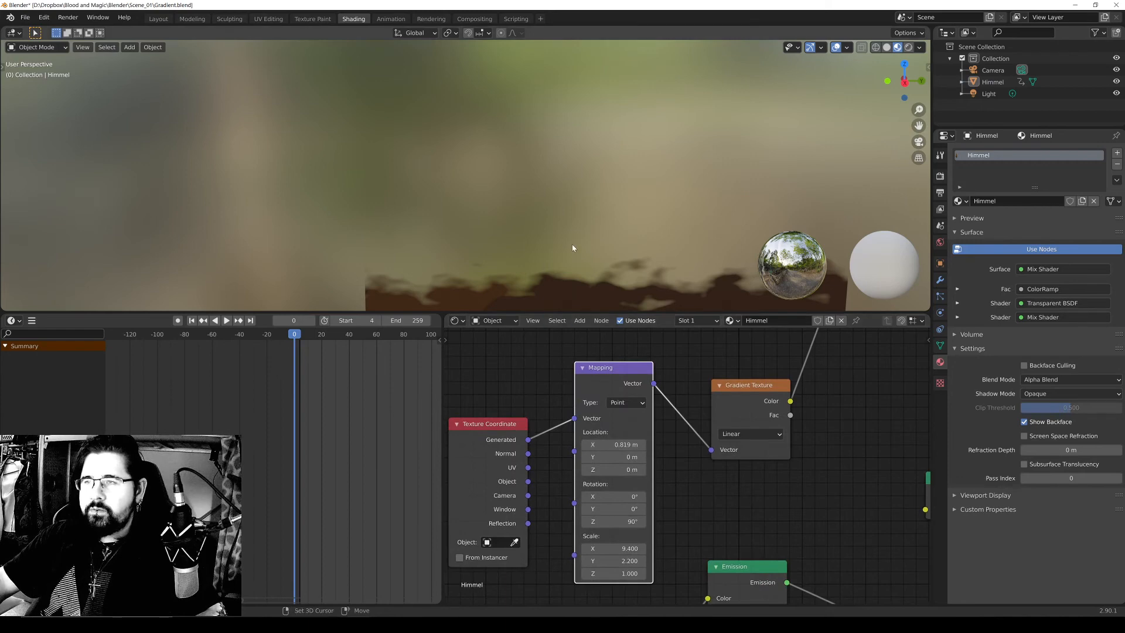
shift+middle_drag(573, 247, 539, 215)
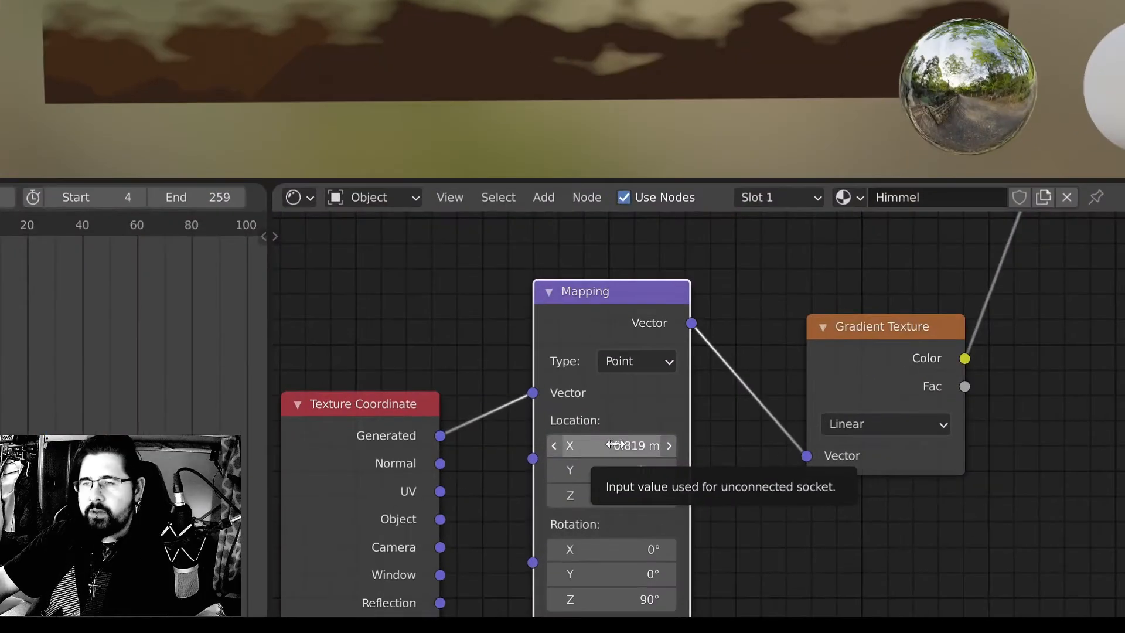
right_click(634, 452)
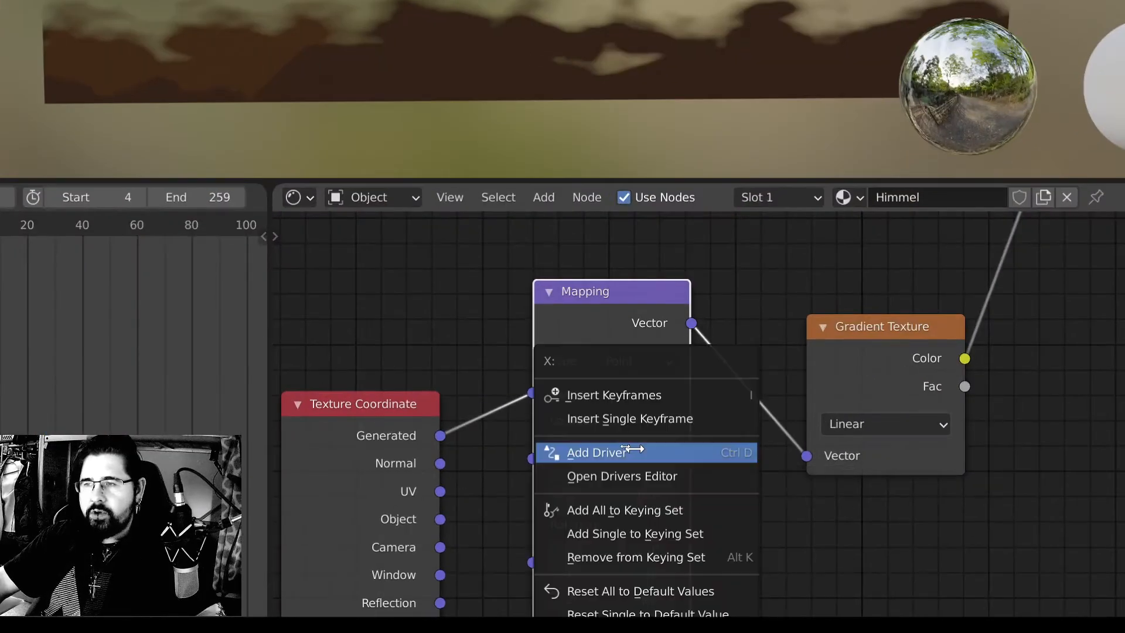
click(630, 394)
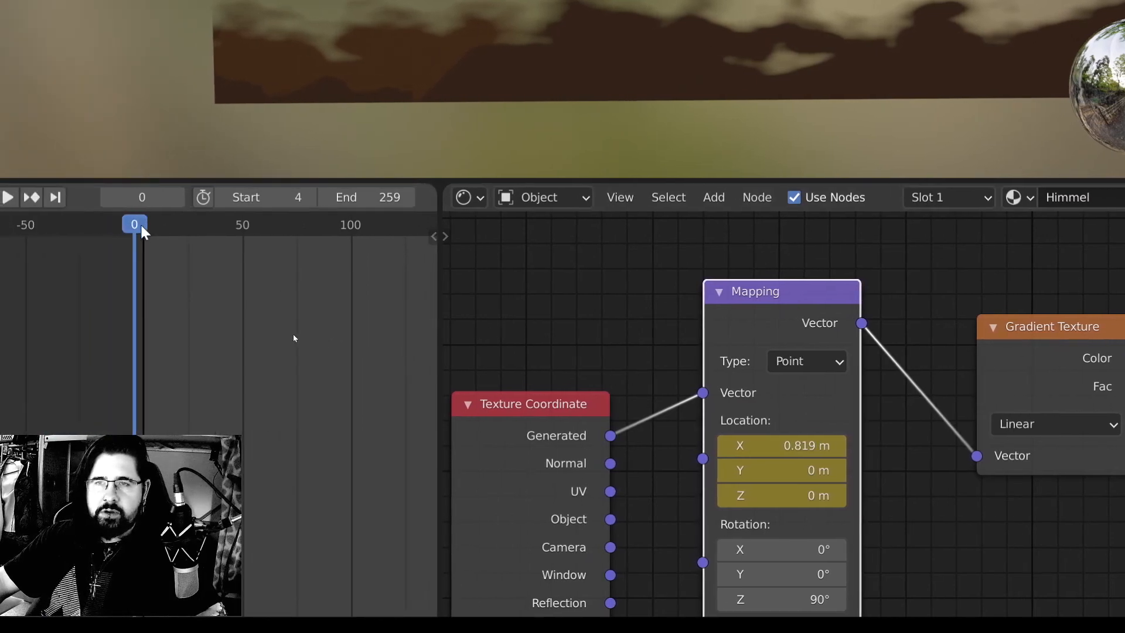
At frame 100, set the gradient Mapping node's Location X to 2.22 m and insert keyframes.
drag(74, 230, 355, 236)
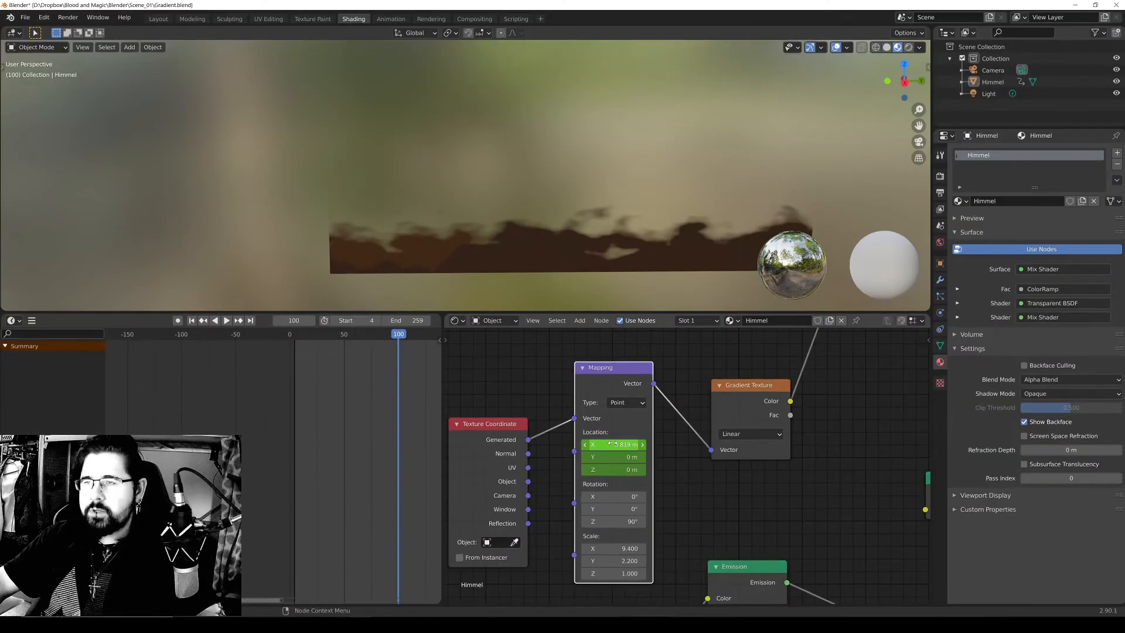
mouse_move(673, 445)
mouse_down()
mouse_move(802, 445)
mouse_move(756, 445)
mouse_up()
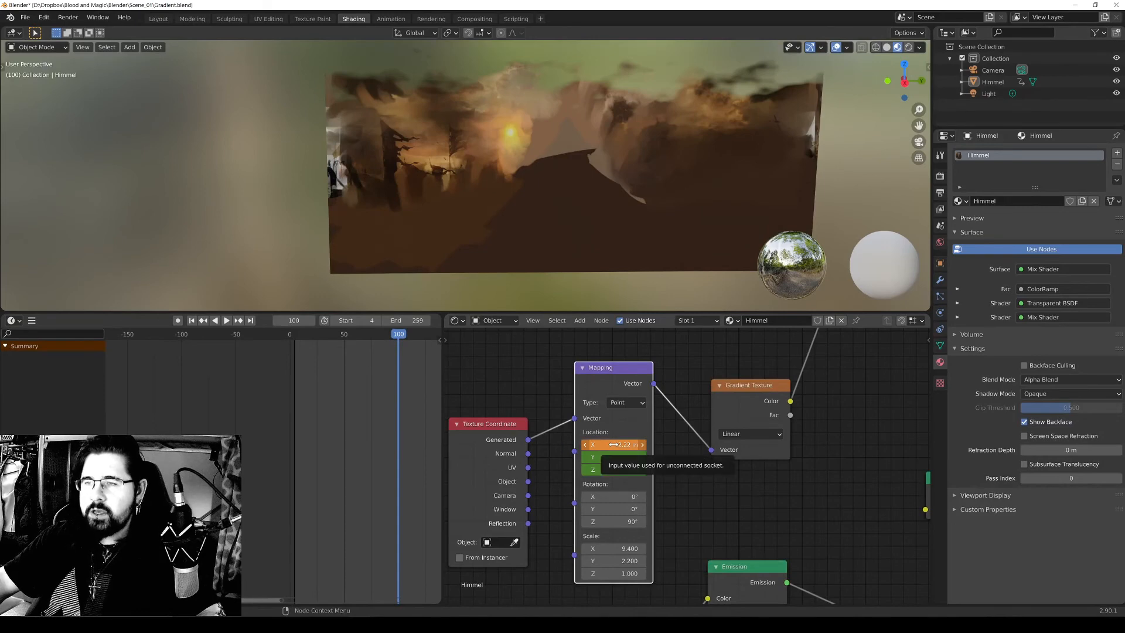
right_click(613, 445)
click(626, 431)
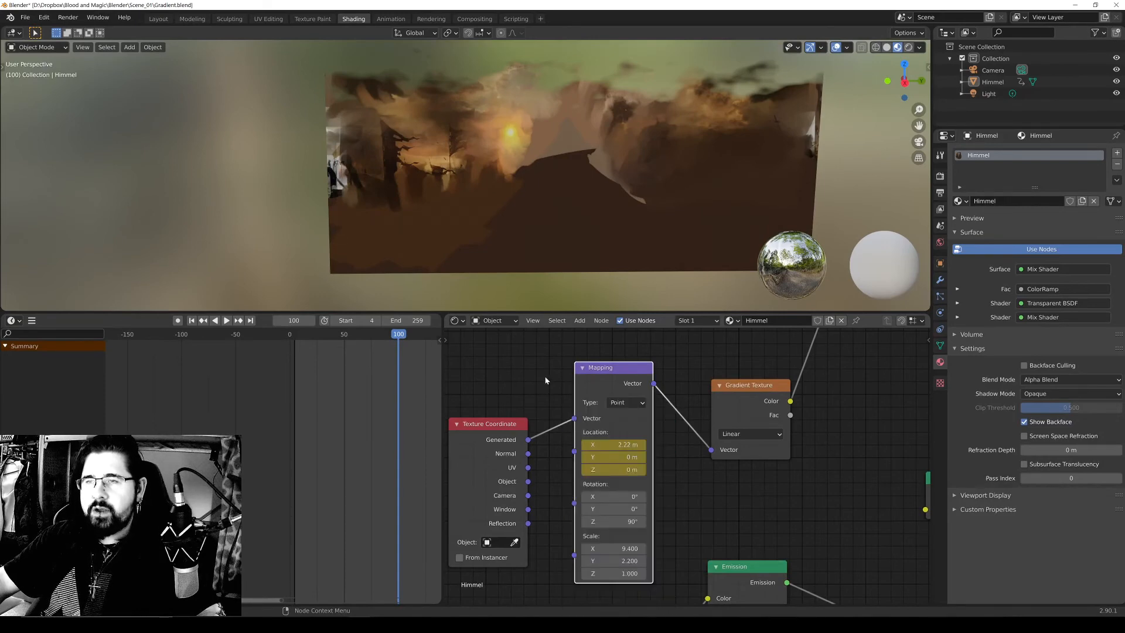
Play the animation from frame 0 to check how the smoke moves over the plane, and bring the playhead back near the start.
drag(401, 336, 294, 340)
key(space)
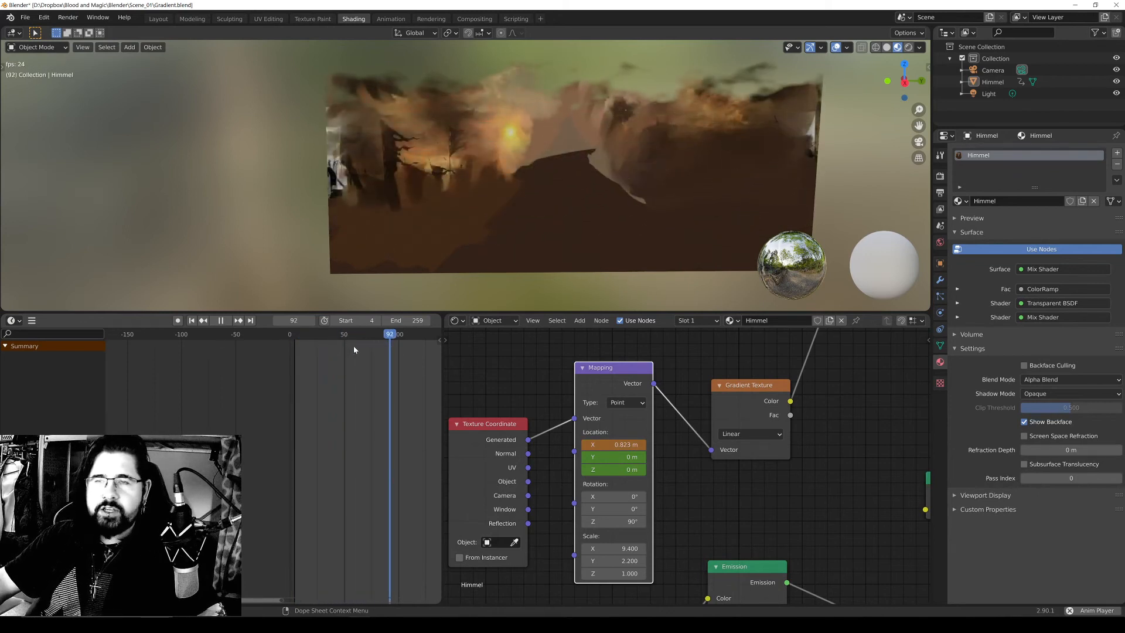
drag(354, 337, 298, 346)
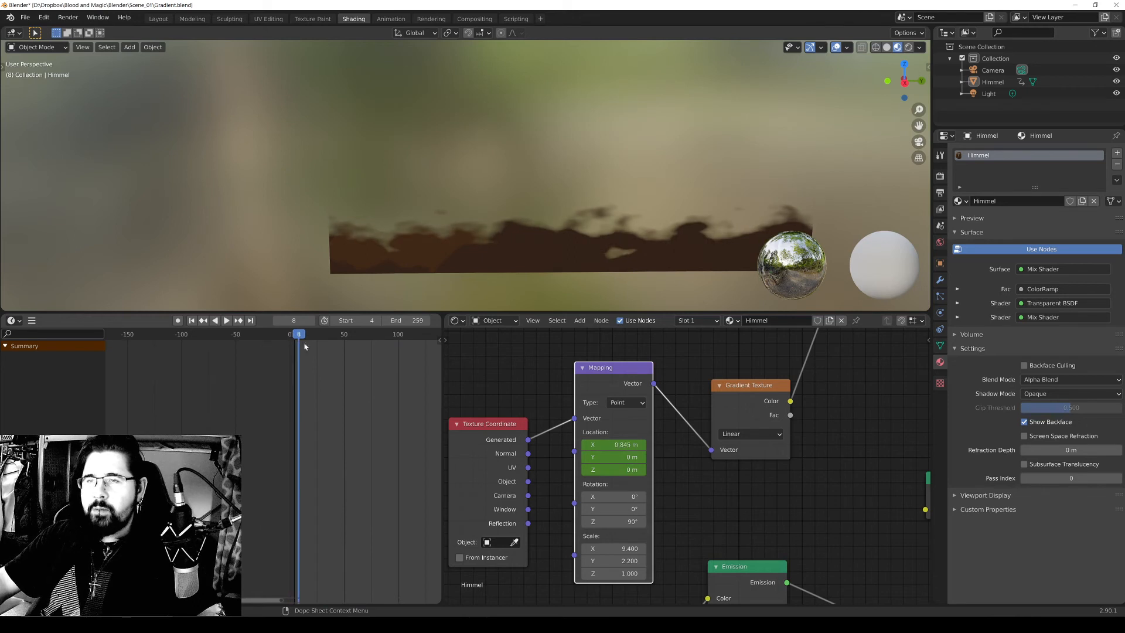
Select the Himmel plane and the gradient's Mapping node so their keyframes are listed in the dope sheet.
click(534, 378)
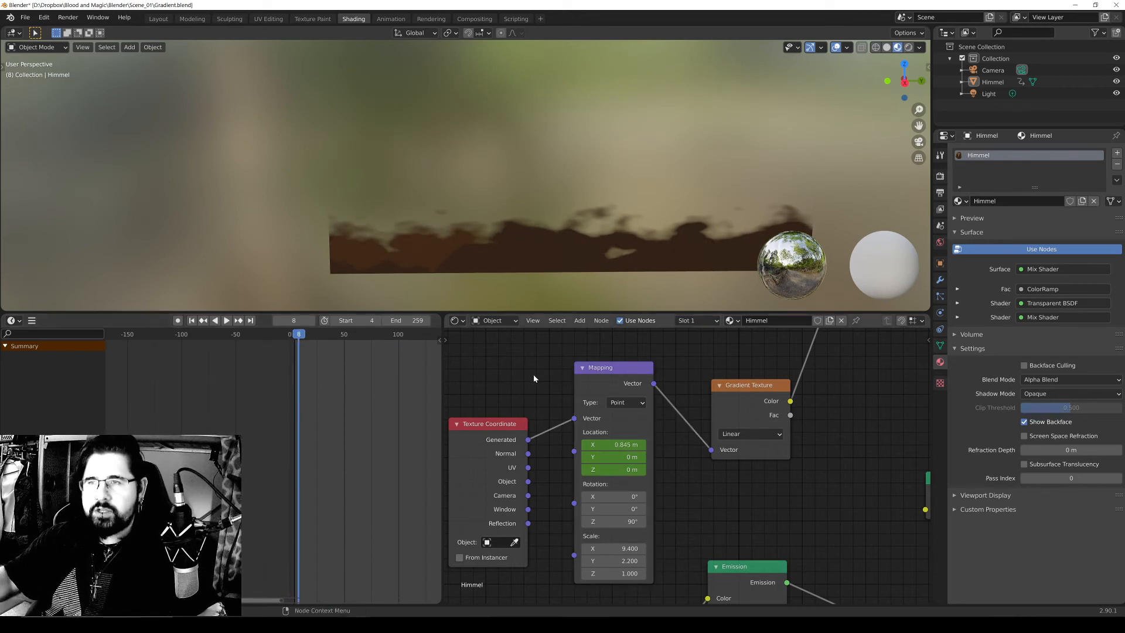
click(369, 261)
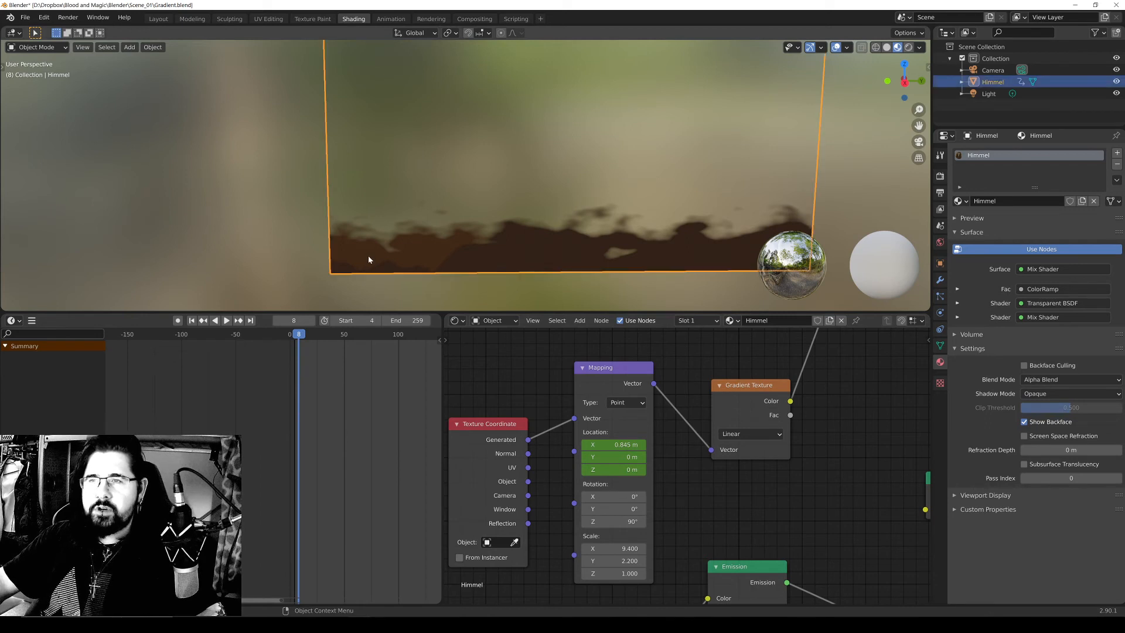
middle_drag(451, 179, 554, 202)
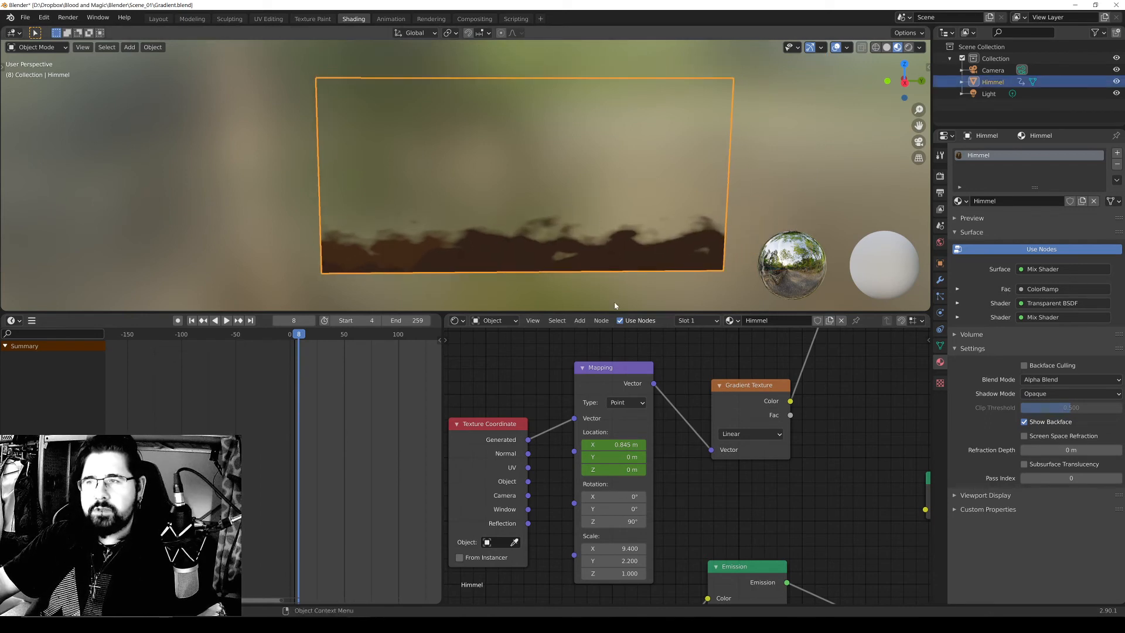
click(598, 372)
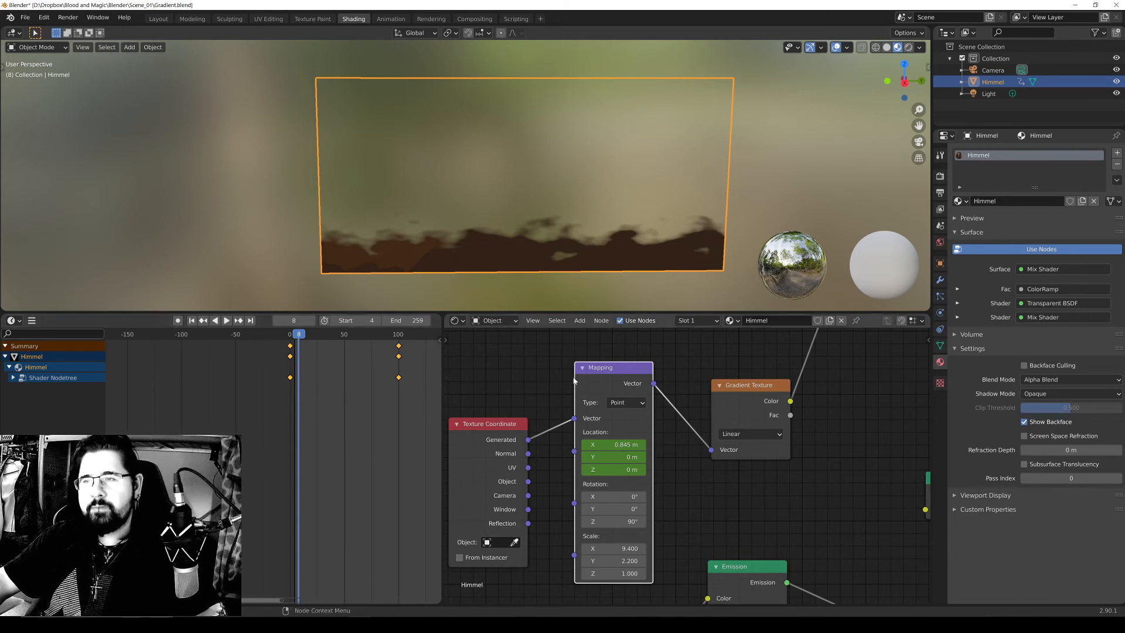
At frame 0, set the noise texture Mapping node's Location Y to -0.0679 m and insert Location keyframes.
middle_drag(574, 381, 730, 597)
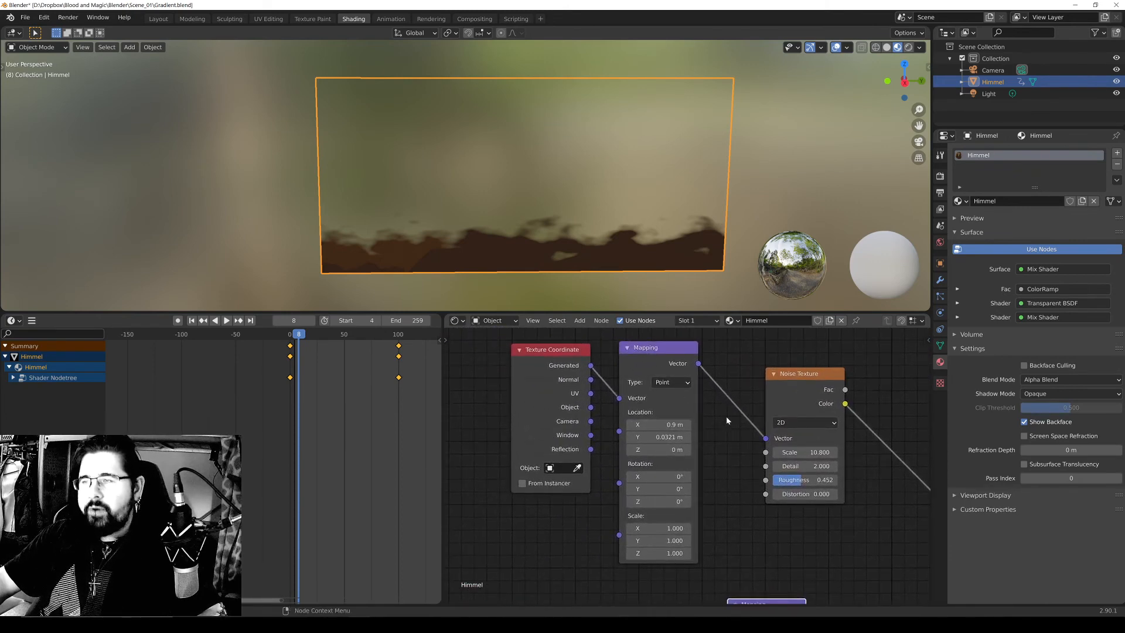
drag(288, 335, 289, 334)
scroll(679, 468, up, 2)
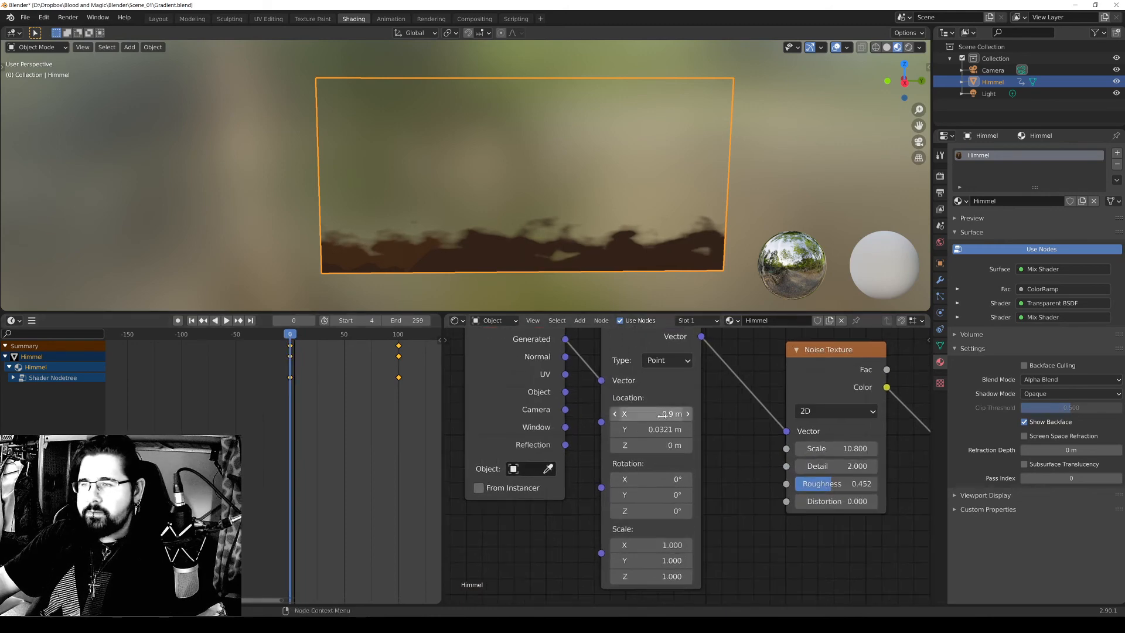
middle_drag(743, 411, 723, 467)
drag(644, 480, 617, 481)
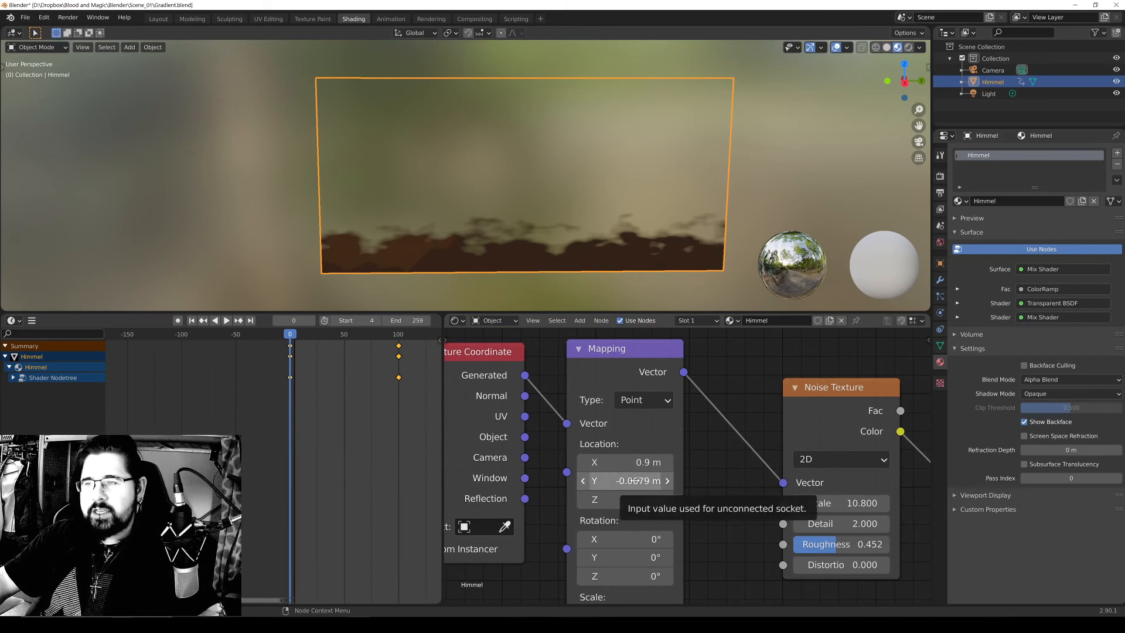
right_click(632, 480)
click(645, 421)
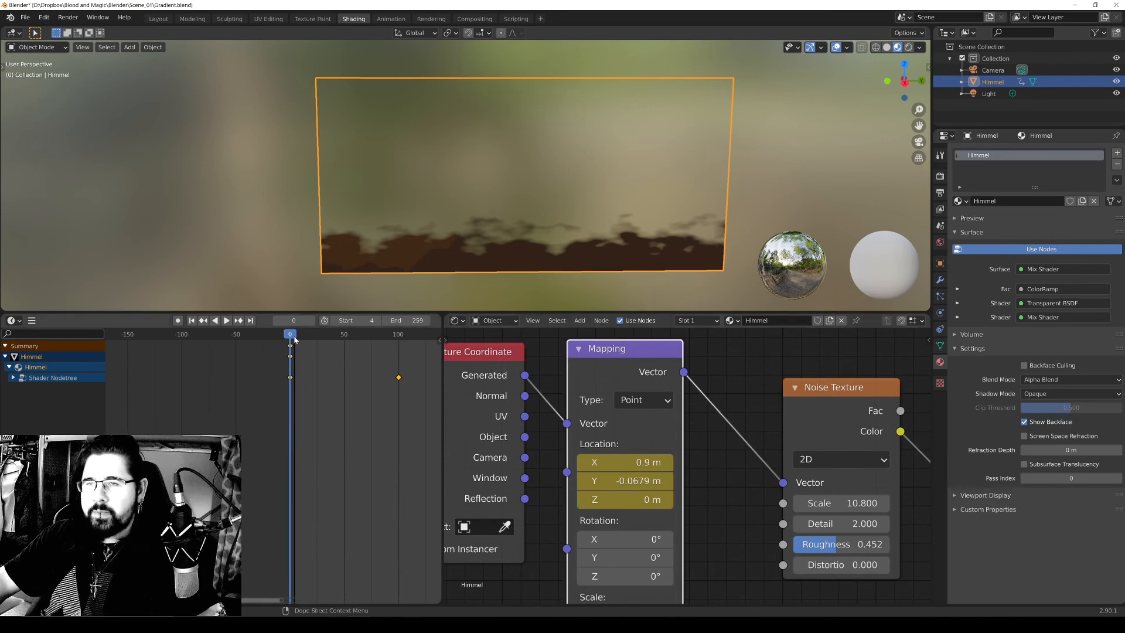
At frame 100, set the noise texture Mapping node's Location Y to 8.83 m and insert keyframes.
drag(289, 335, 368, 335)
key(space)
key(space)
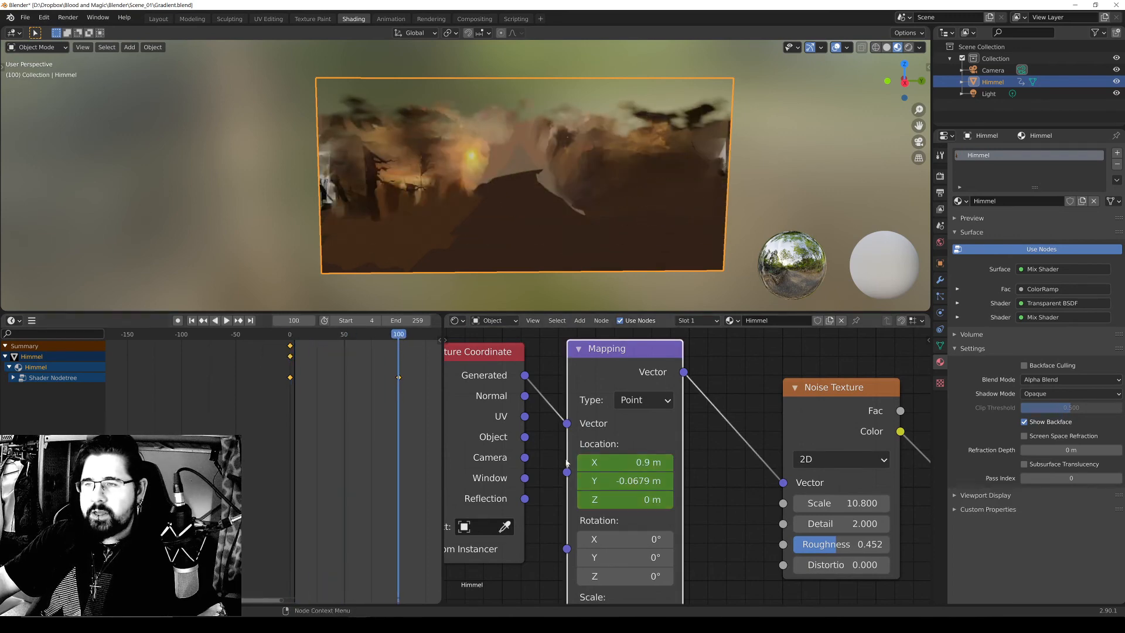
drag(617, 481, 618, 483)
right_click(617, 483)
click(621, 423)
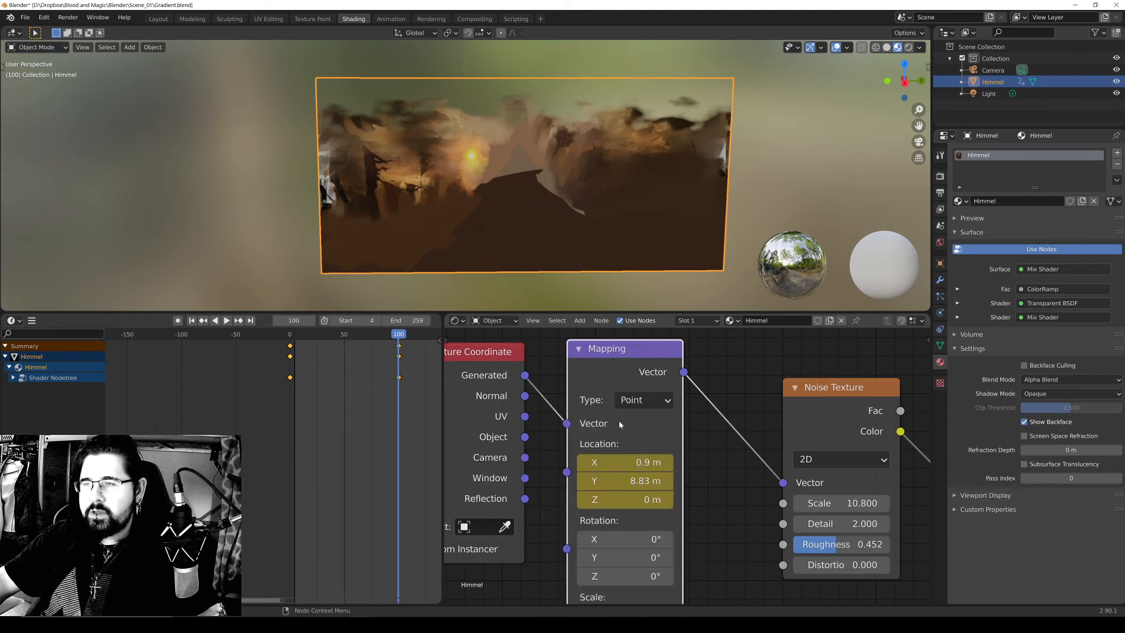
Play and scrub the animation between the start and frame 100 to check how fast the noise moves through the smoke.
click(390, 335)
key(space)
drag(390, 335, 302, 342)
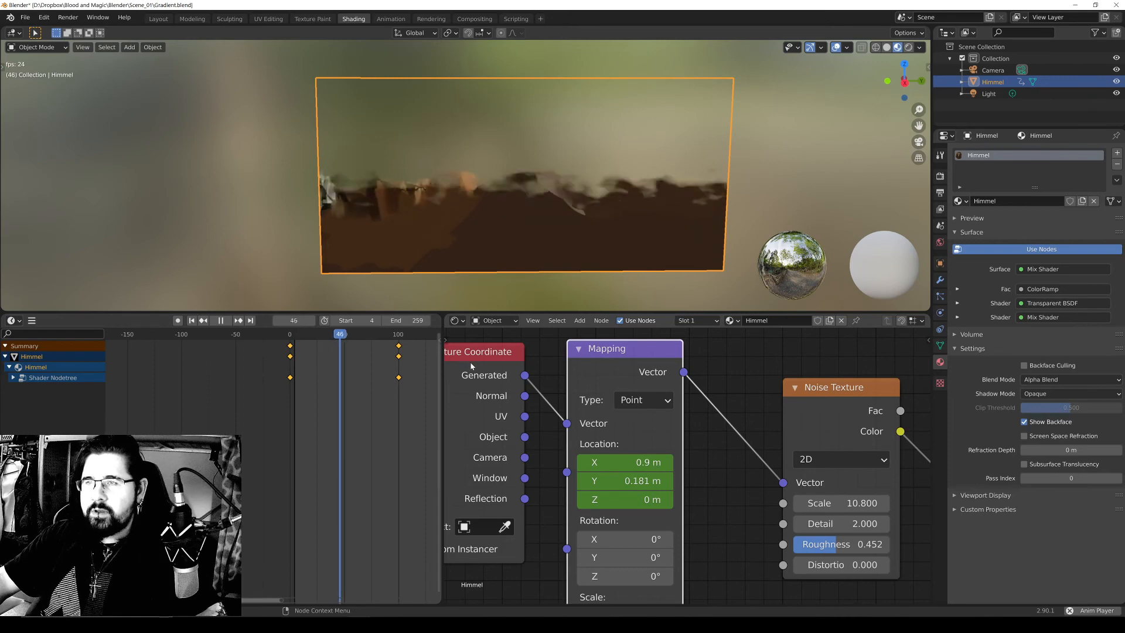
key(space)
click(381, 335)
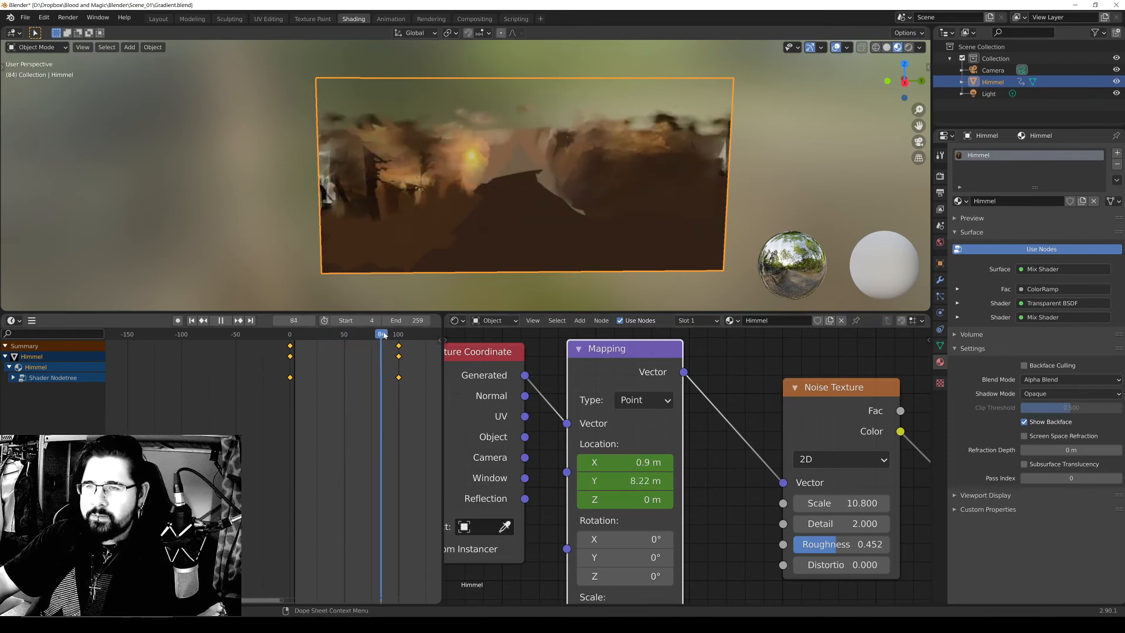
key(space)
Try keyframing the noise Mapping node's Location Y at 0.132 m on frame 101, and undo that keyframe.
mouse_move(398, 336)
mouse_down()
mouse_move(288, 341)
mouse_move(399, 337)
mouse_up()
key(space)
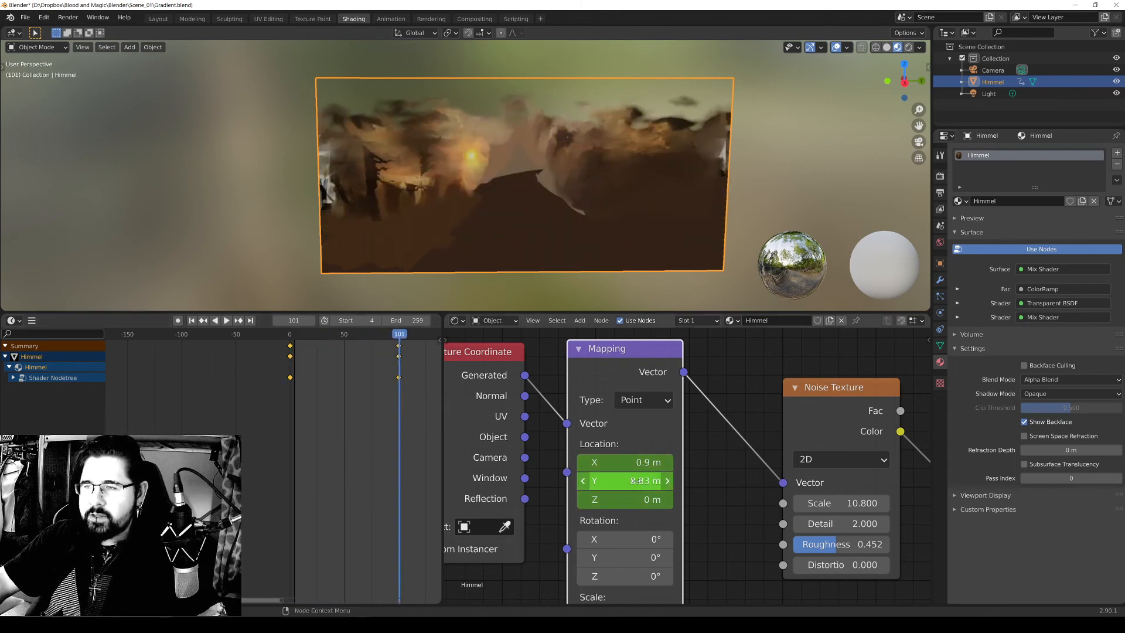
drag(626, 481, 545, 480)
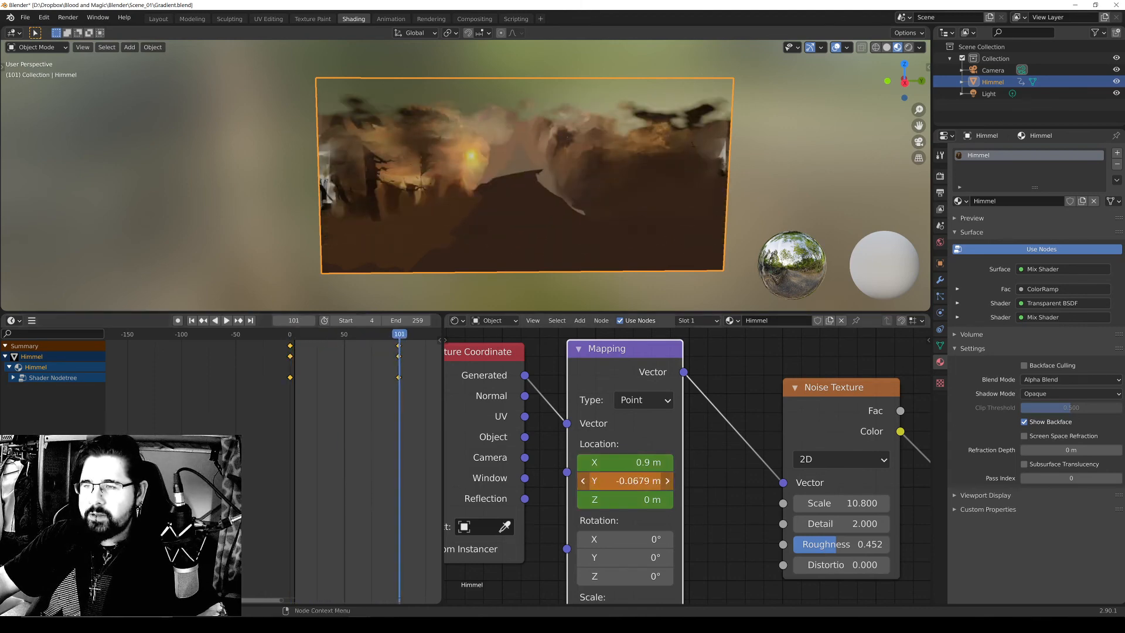
right_click(638, 479)
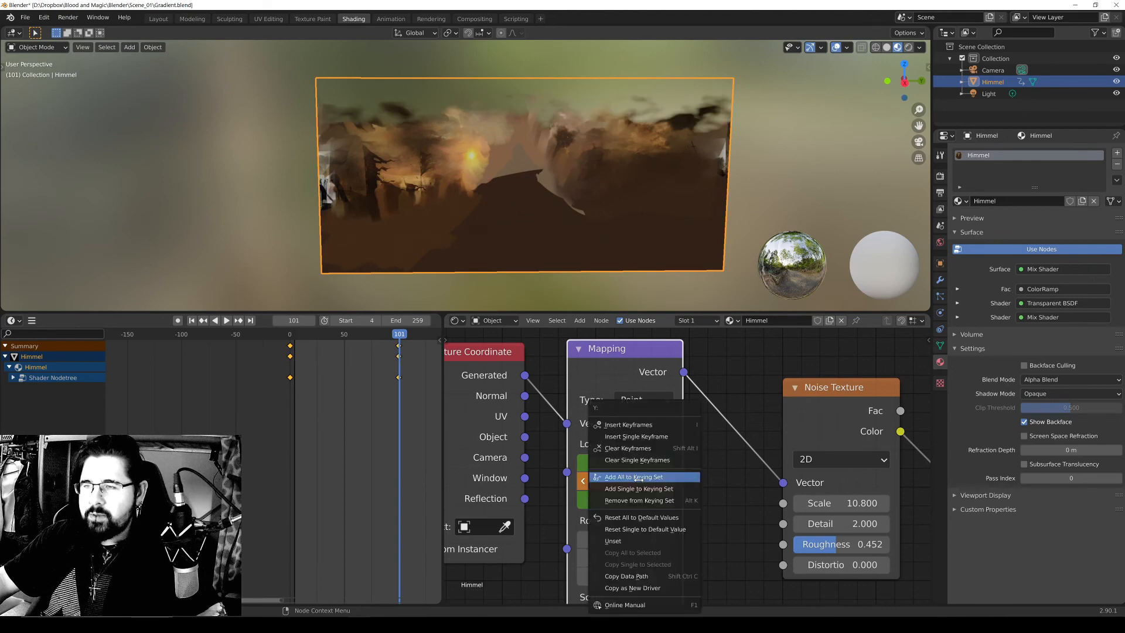
click(645, 425)
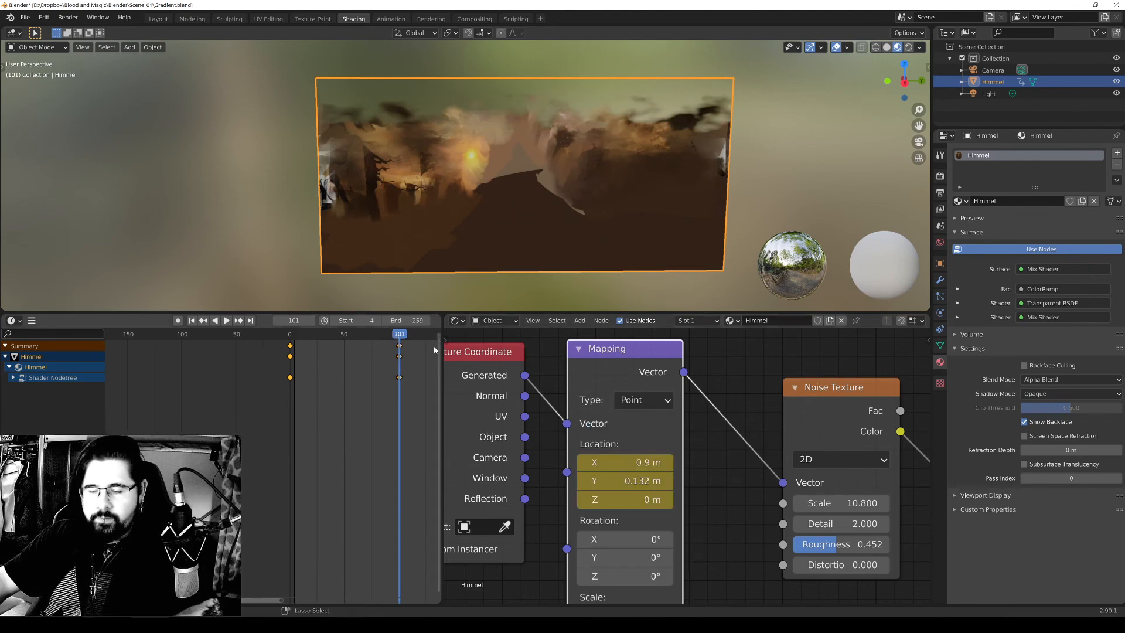
key(ctrl+z)
At frame 100, set the noise Mapping node's Location Y to 0.332 m and insert keyframes over the existing ones.
click(397, 334)
key(space)
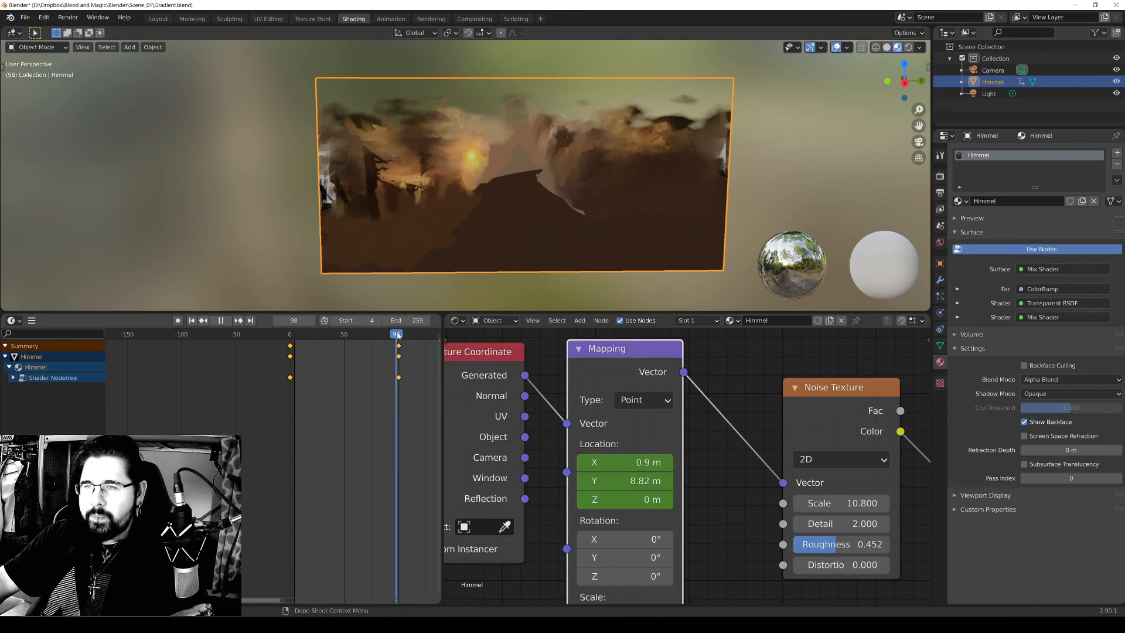
key(space)
mouse_move(627, 481)
mouse_down()
mouse_move(592, 480)
mouse_move(608, 481)
mouse_up()
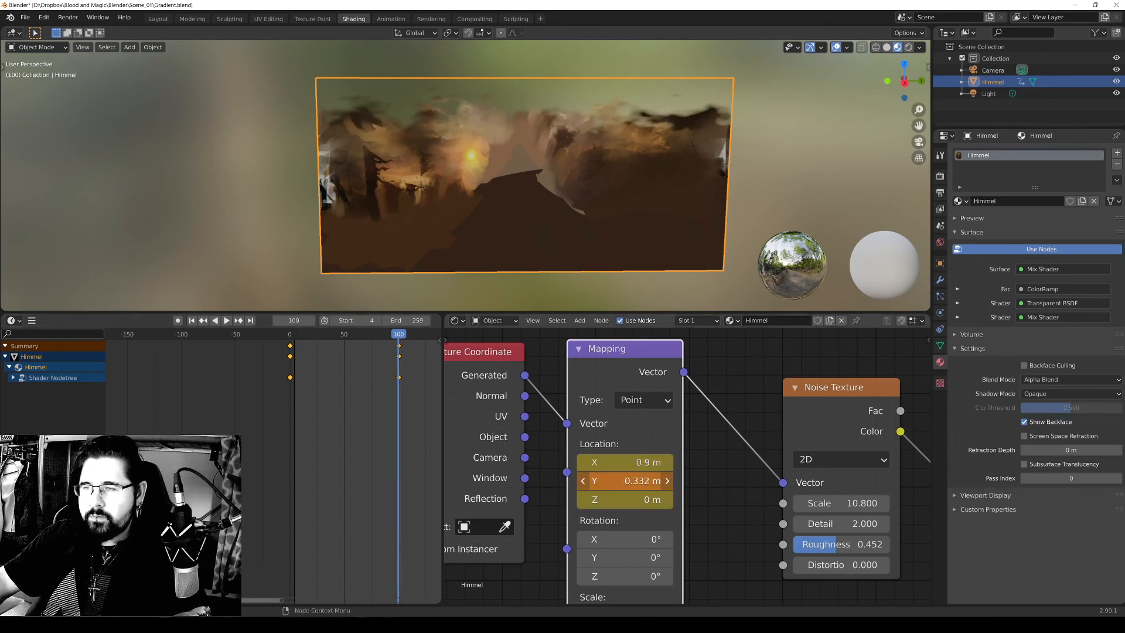
right_click(624, 480)
click(640, 396)
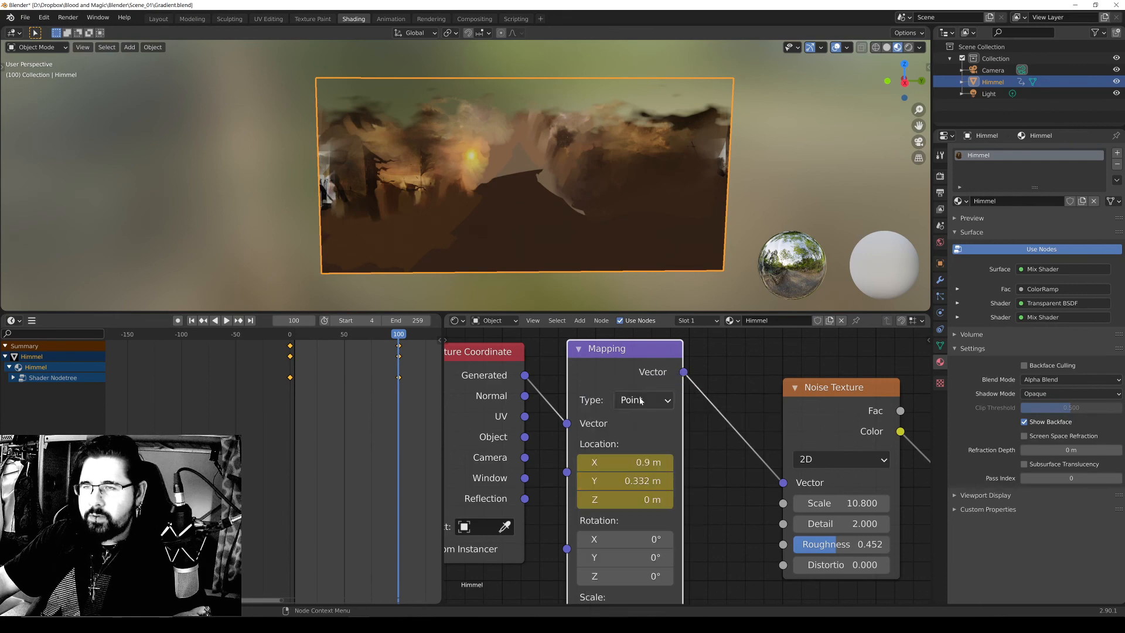
Play the animation from near the start to check the slower noise movement, stopping at frame 86.
key(space)
click(300, 335)
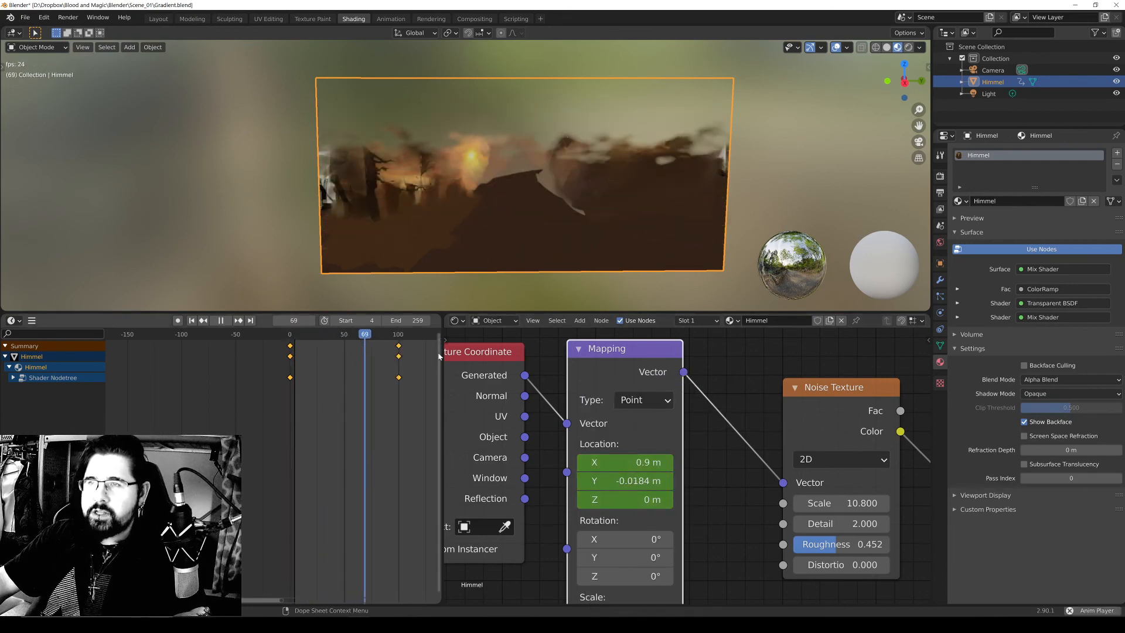
key(space)
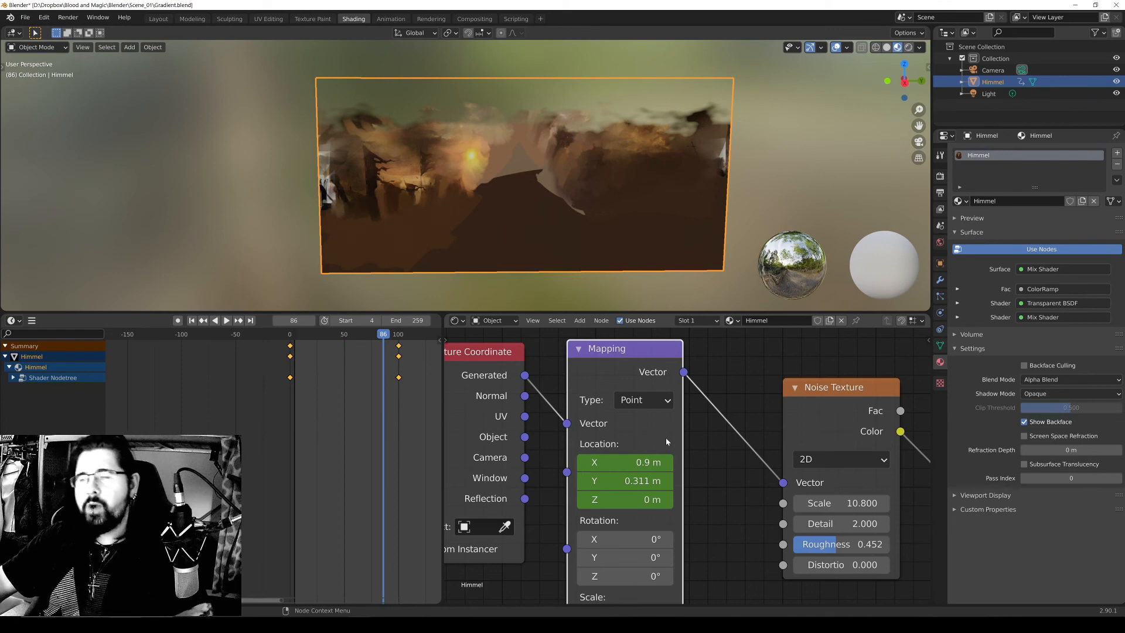
Move the ColorRamp's black stop to position 0.897 to sharpen the smoke's transparency edge.
scroll(665, 437, down, 1)
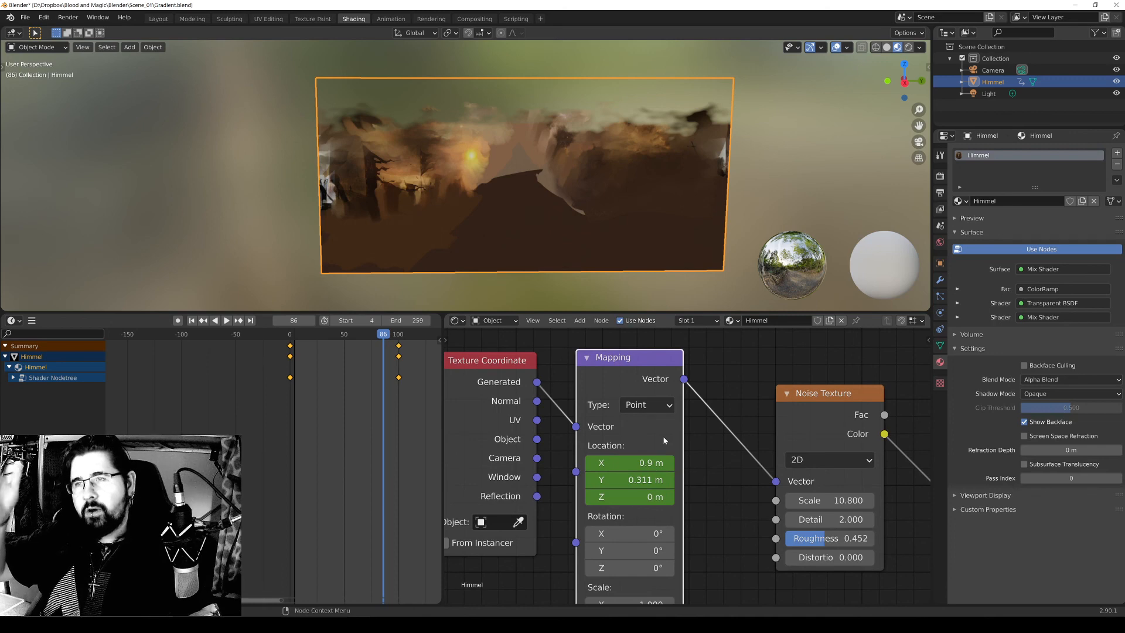
scroll(694, 462, down, 2)
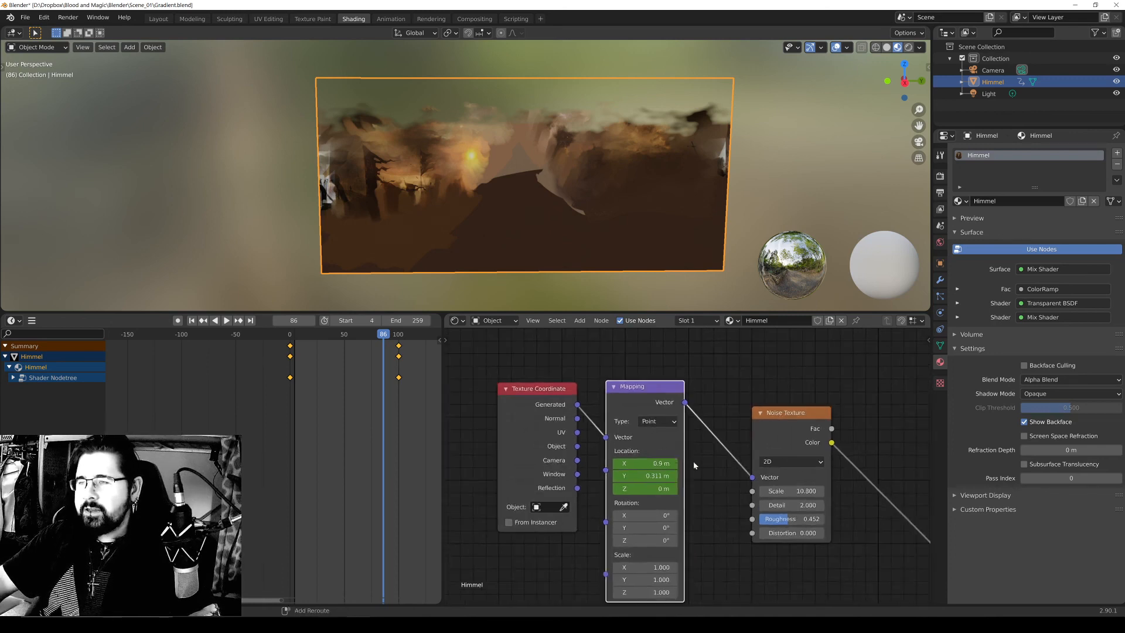
middle_drag(694, 462, 590, 424)
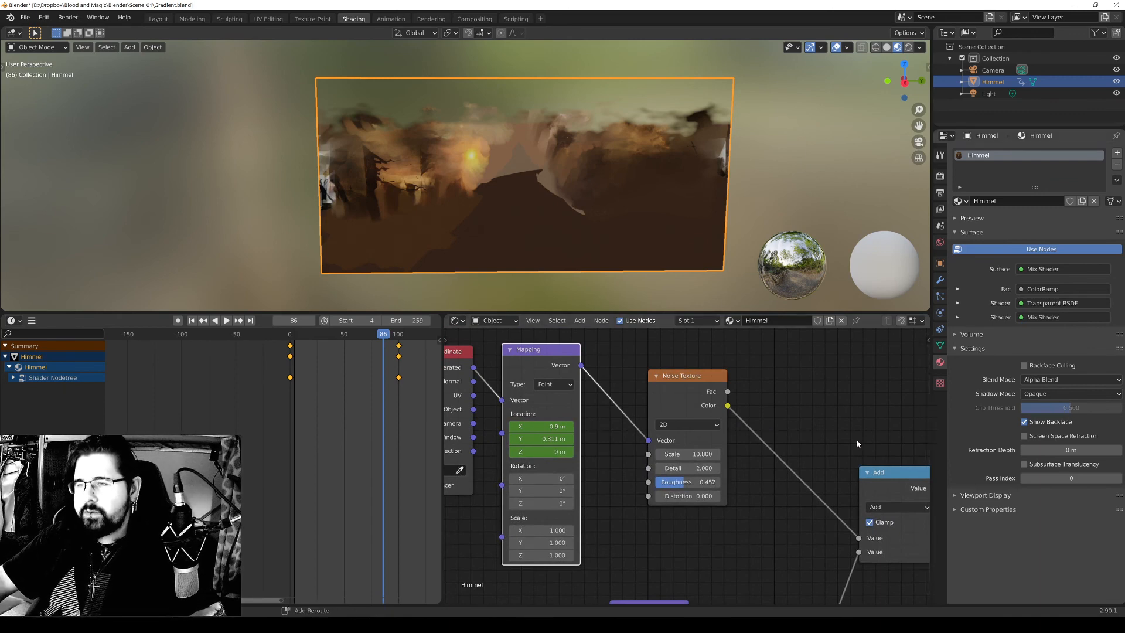
middle_drag(836, 441, 489, 371)
scroll(721, 488, up, 5)
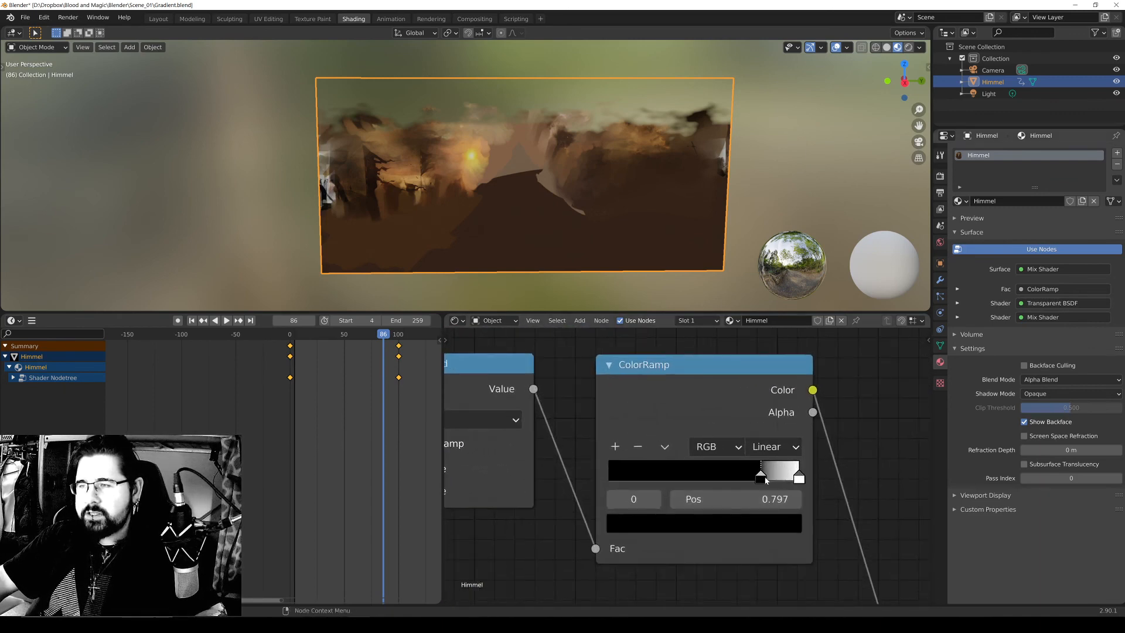
mouse_move(766, 480)
mouse_down()
mouse_move(637, 477)
mouse_move(782, 478)
mouse_up()
scroll(615, 451, down, 2)
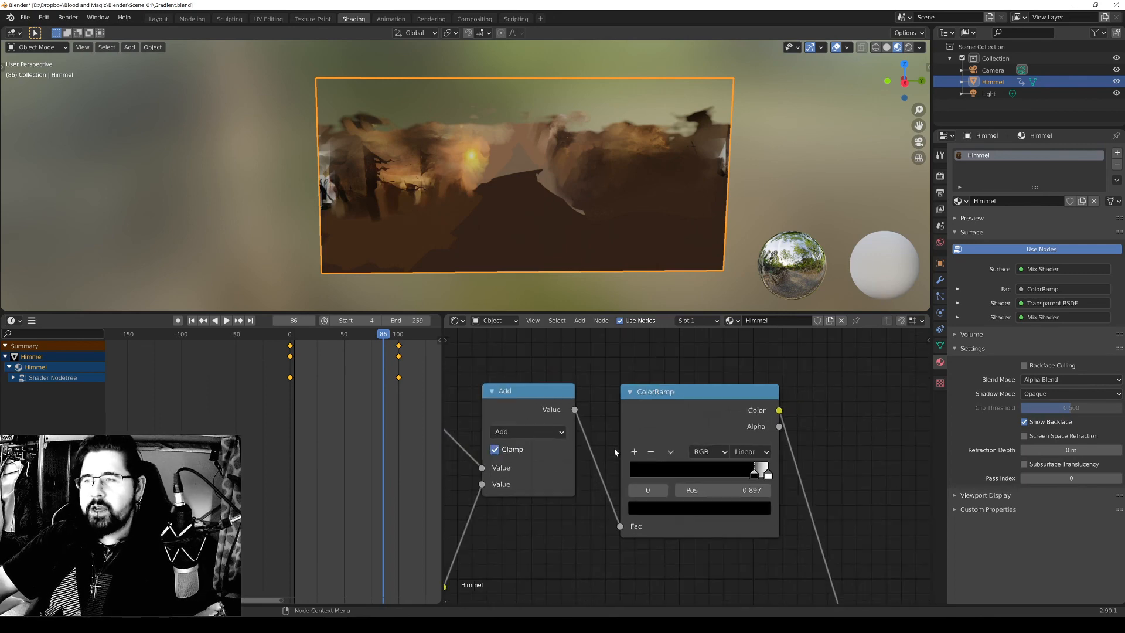
scroll(615, 452, down, 6)
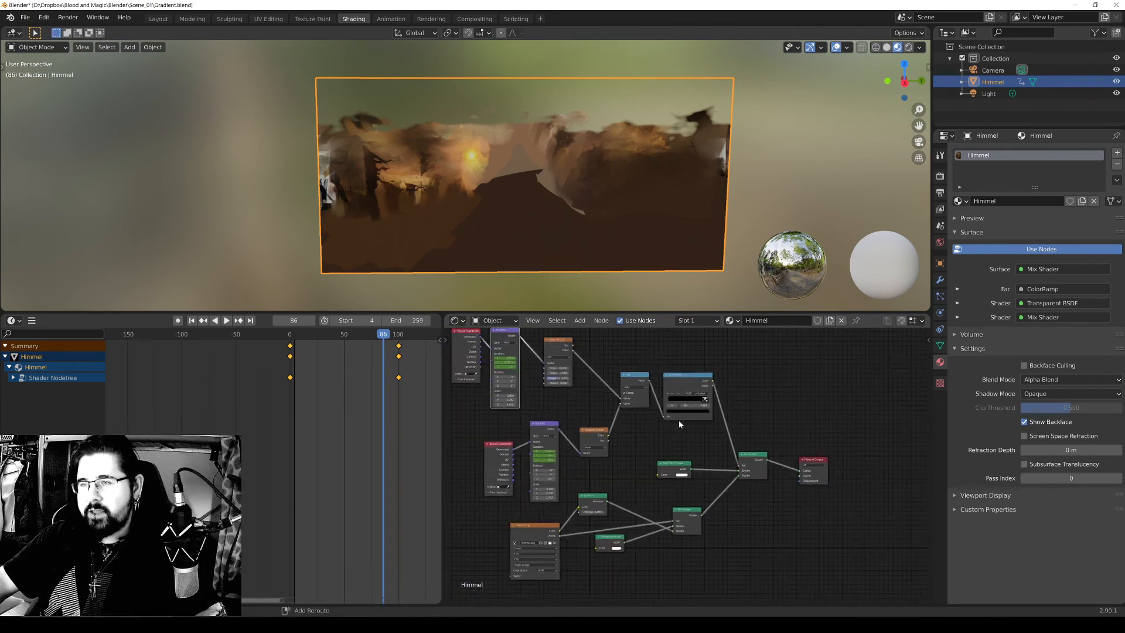
middle_drag(679, 420, 717, 434)
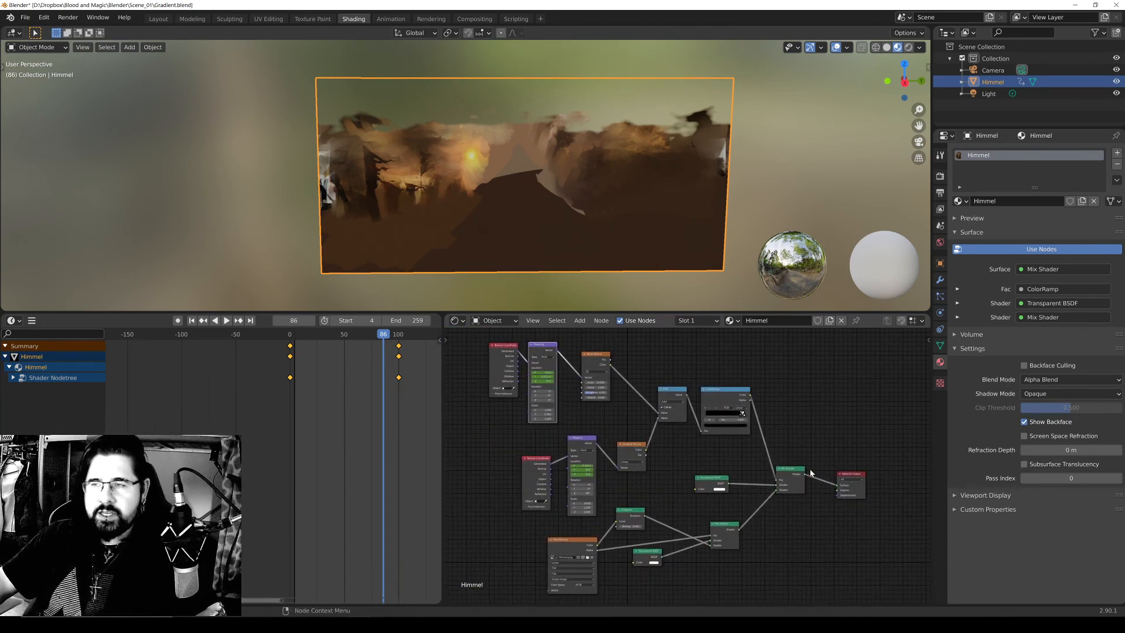